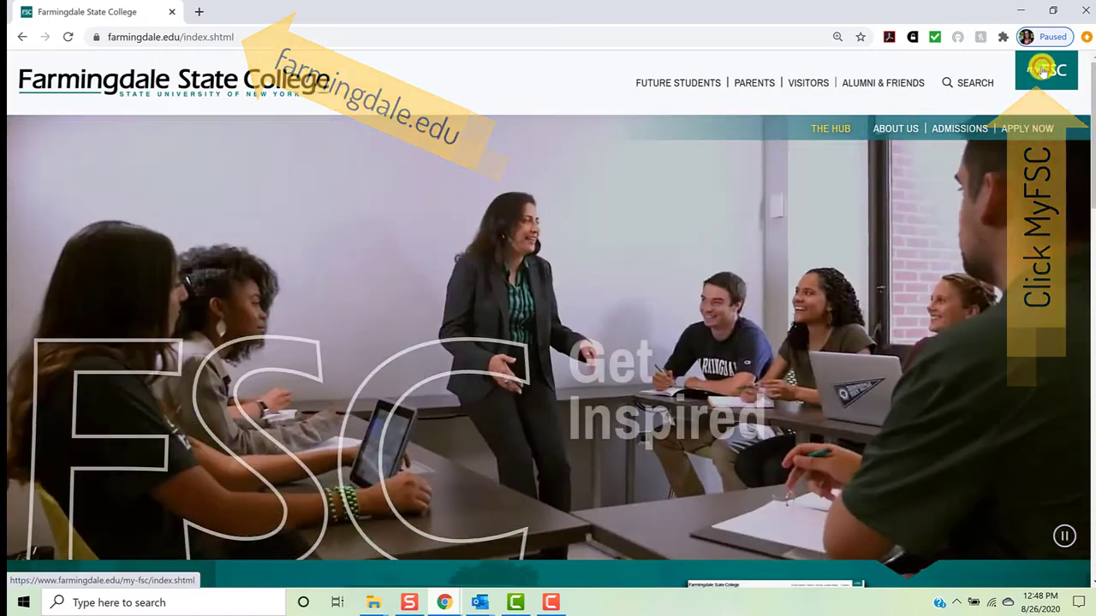
Sign in to the myFSC portal with the student's username and password
click(1042, 70)
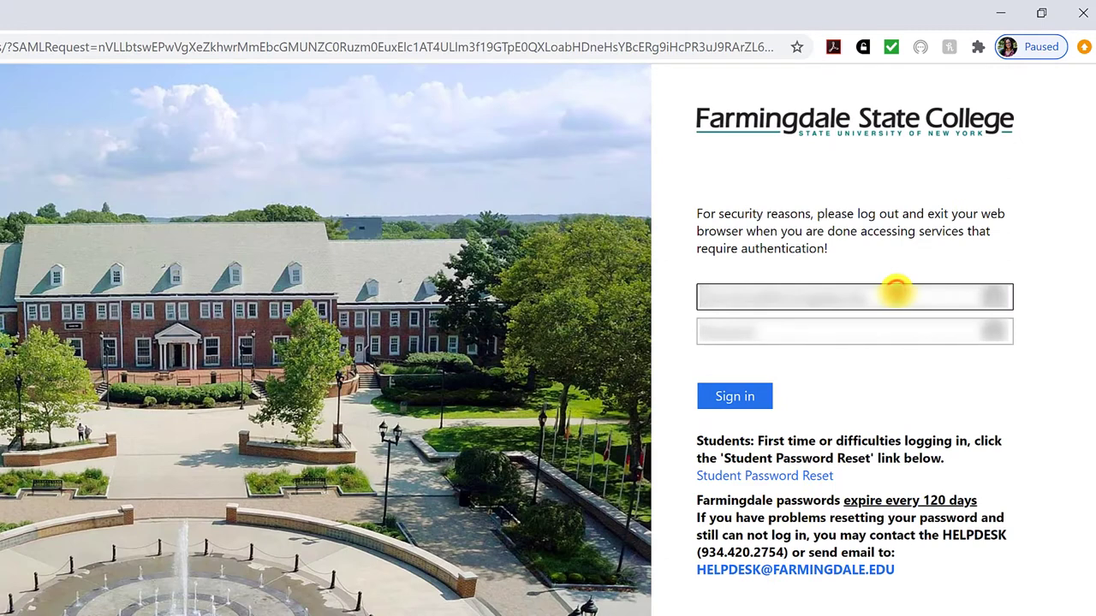
text(userna)
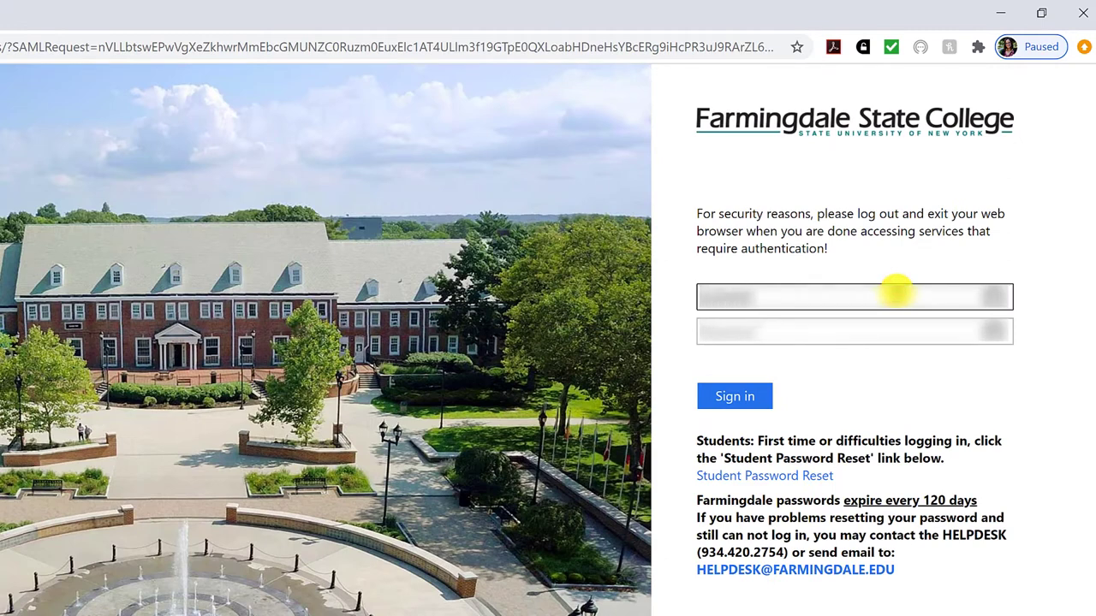
key(Tab)
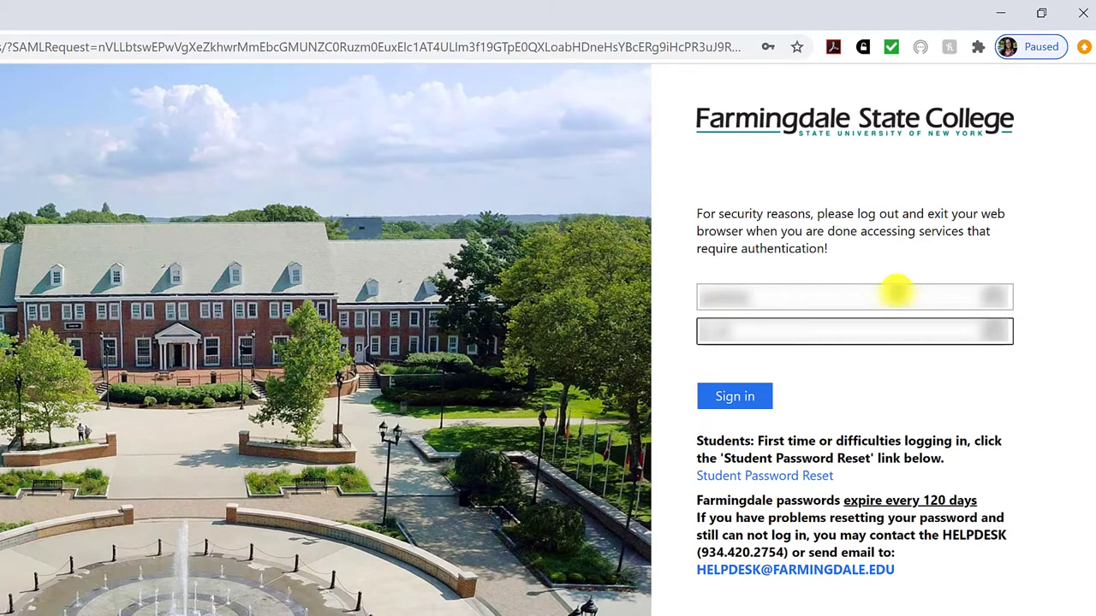
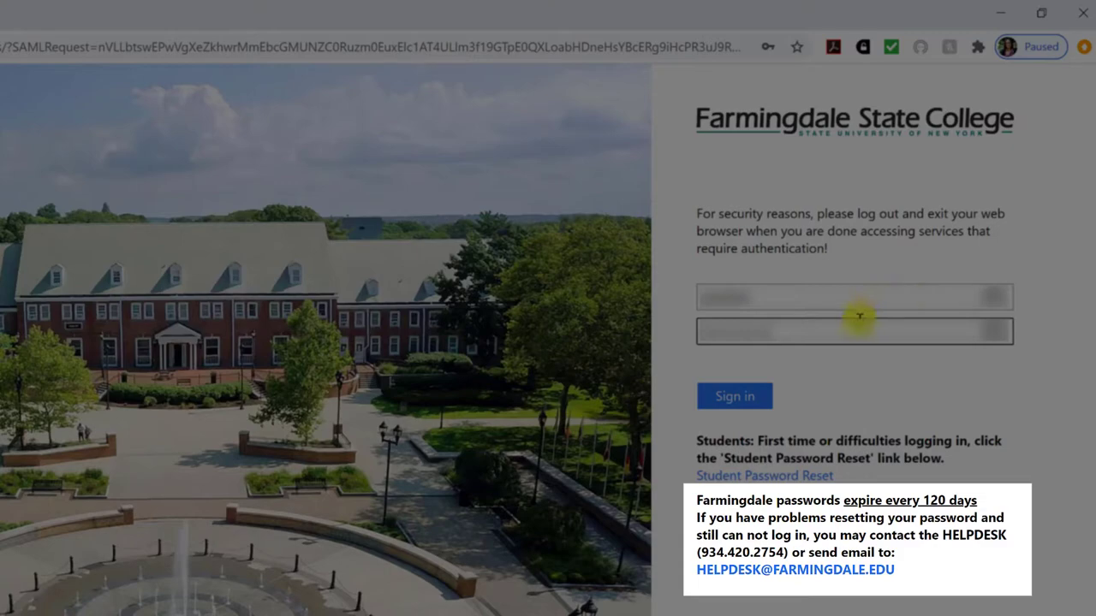
click(755, 394)
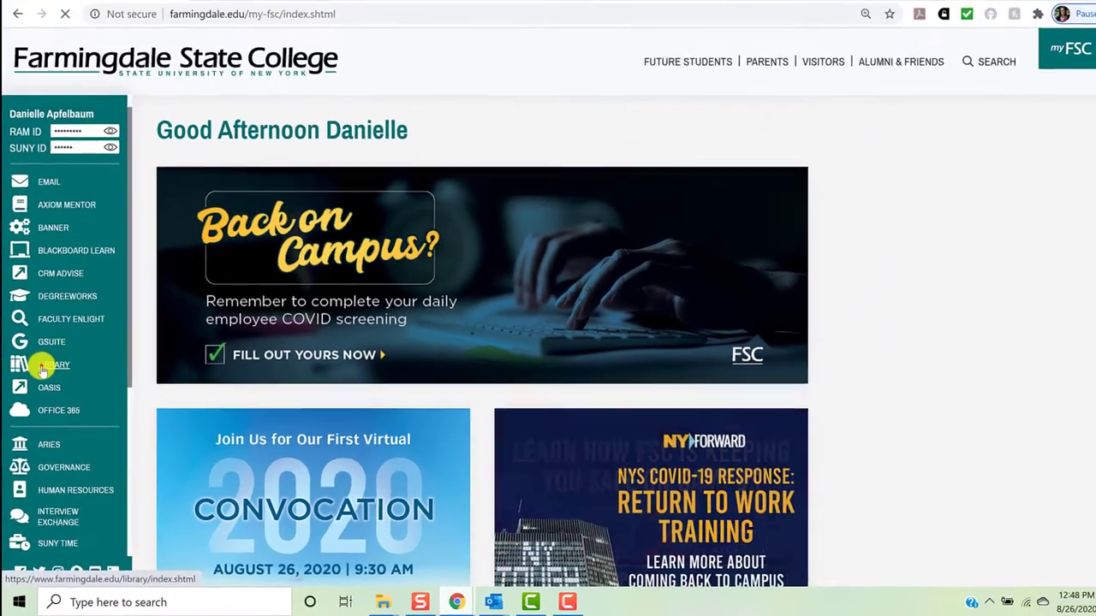
Open the Greenley Library website from the myFSC sidebar's LIBRARY link
click(55, 333)
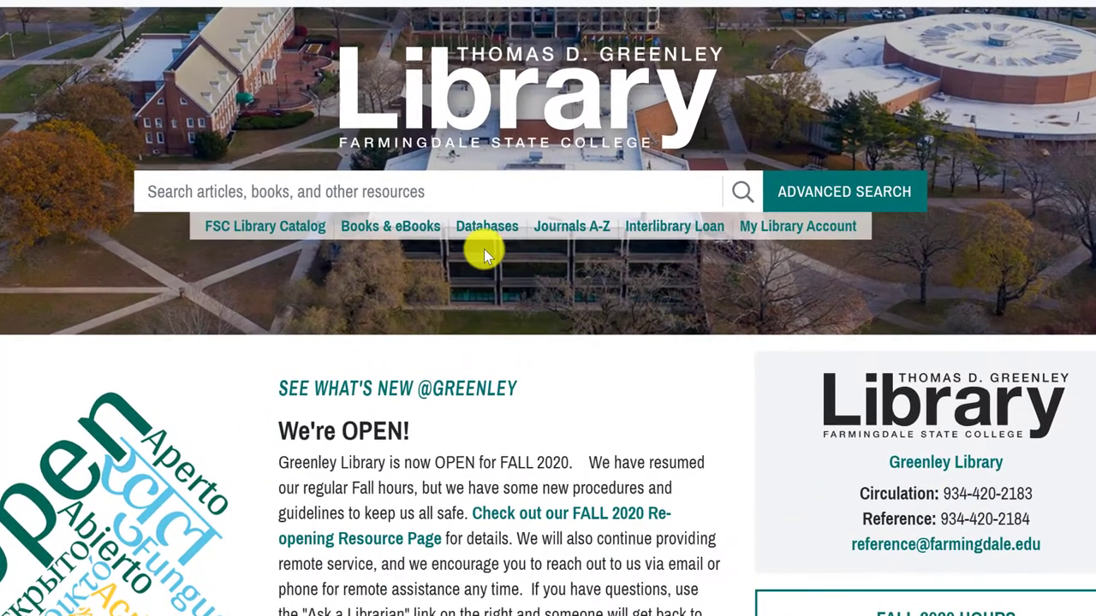
Filter the library's Databases list by 'opp' and open Opposing Viewpoints in Context
click(482, 233)
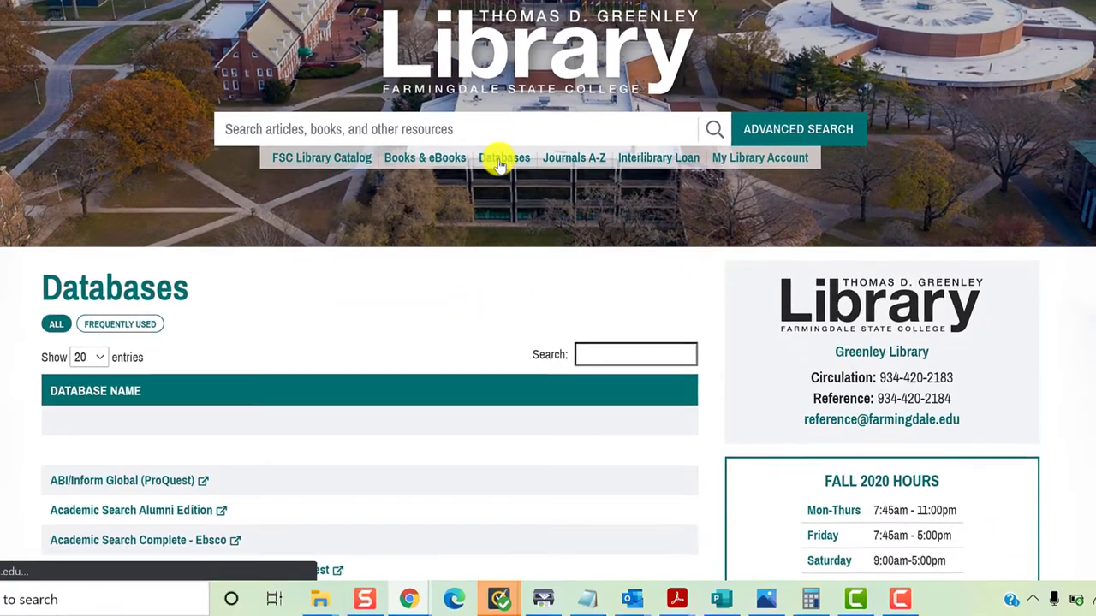
click(605, 353)
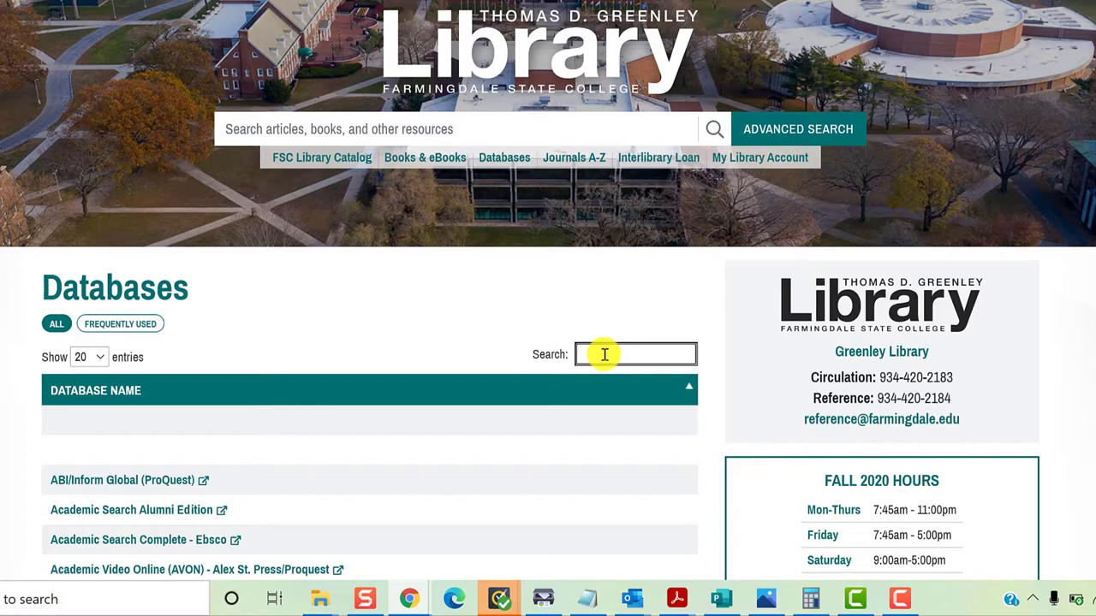
text(opp)
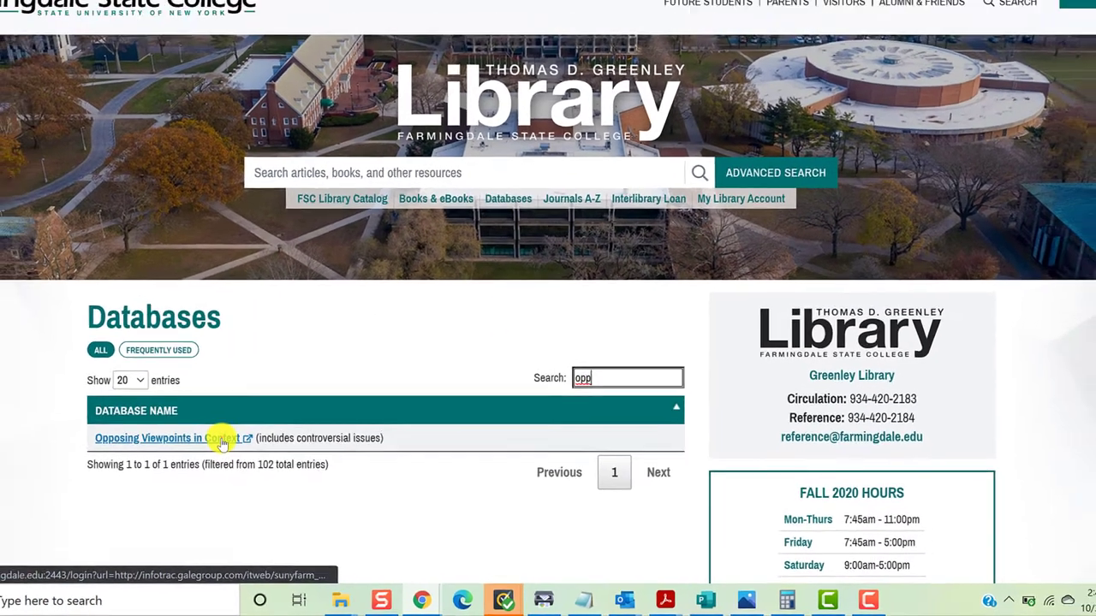
click(221, 442)
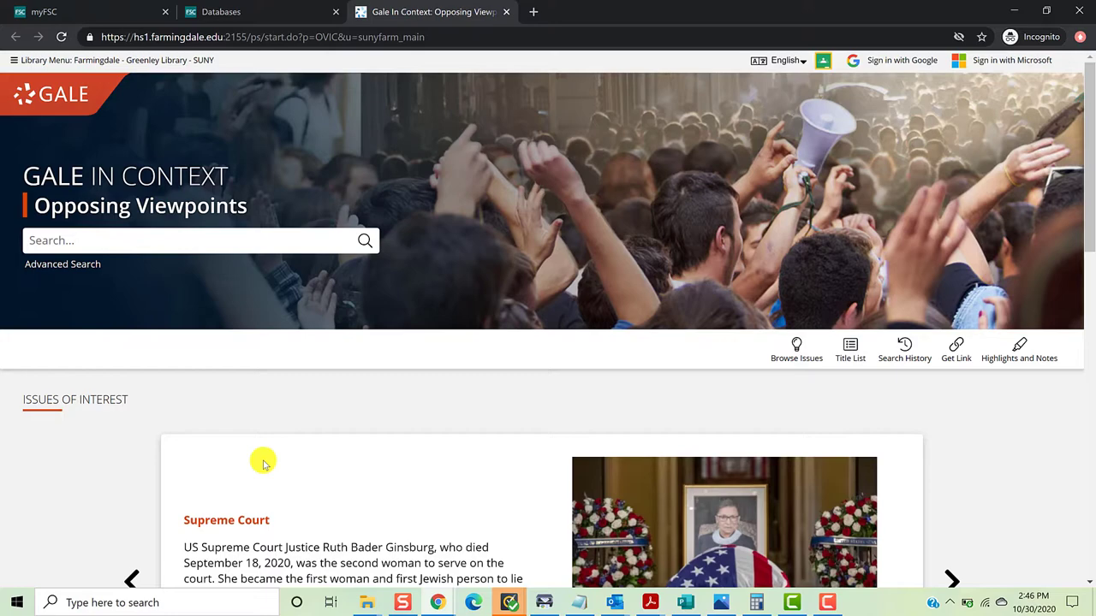
Scroll down to Browse Issues and open the Energy and Environmentalism issue list
scroll(263, 463, down, 8)
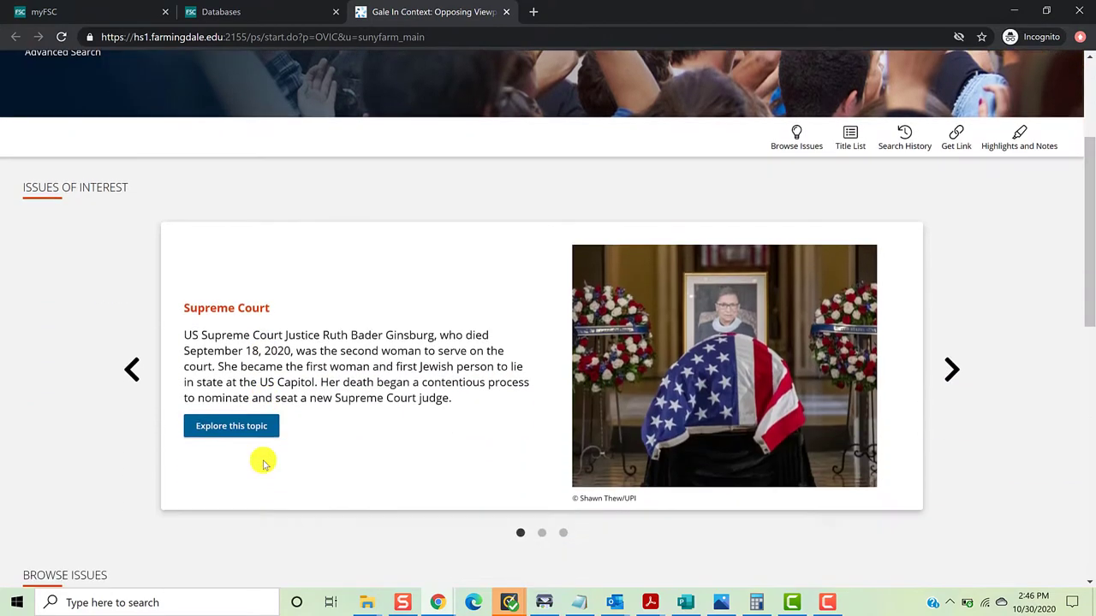
scroll(263, 463, down, 1)
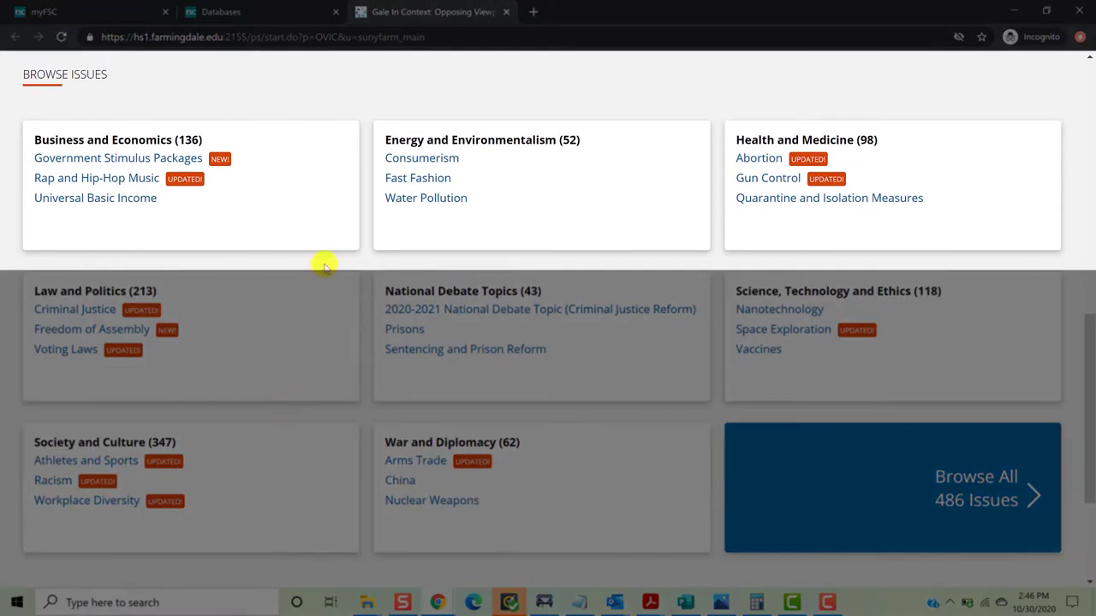
click(392, 146)
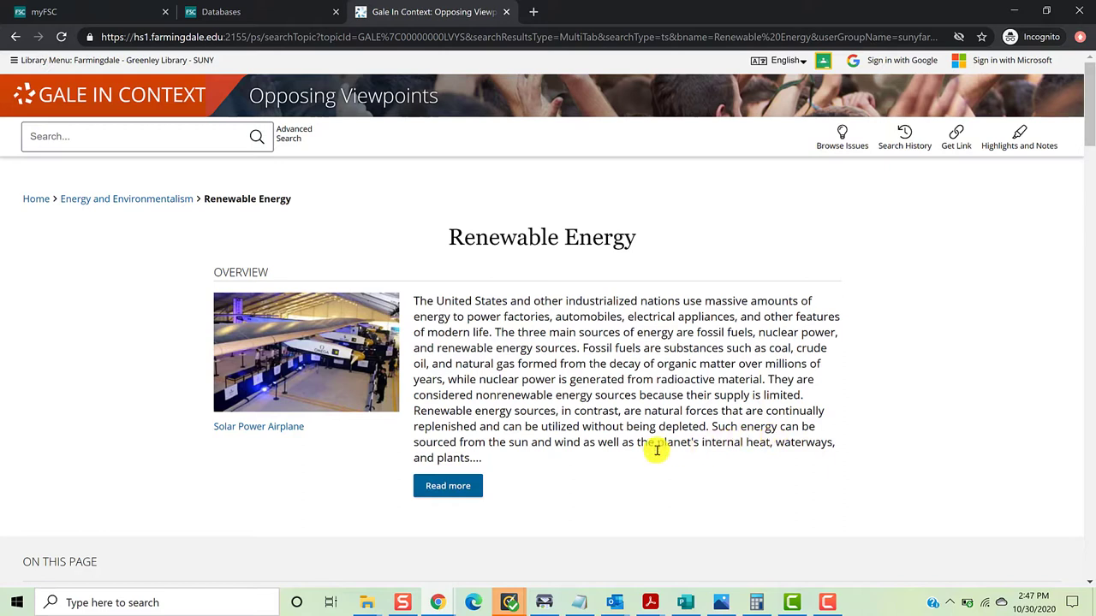
click(459, 499)
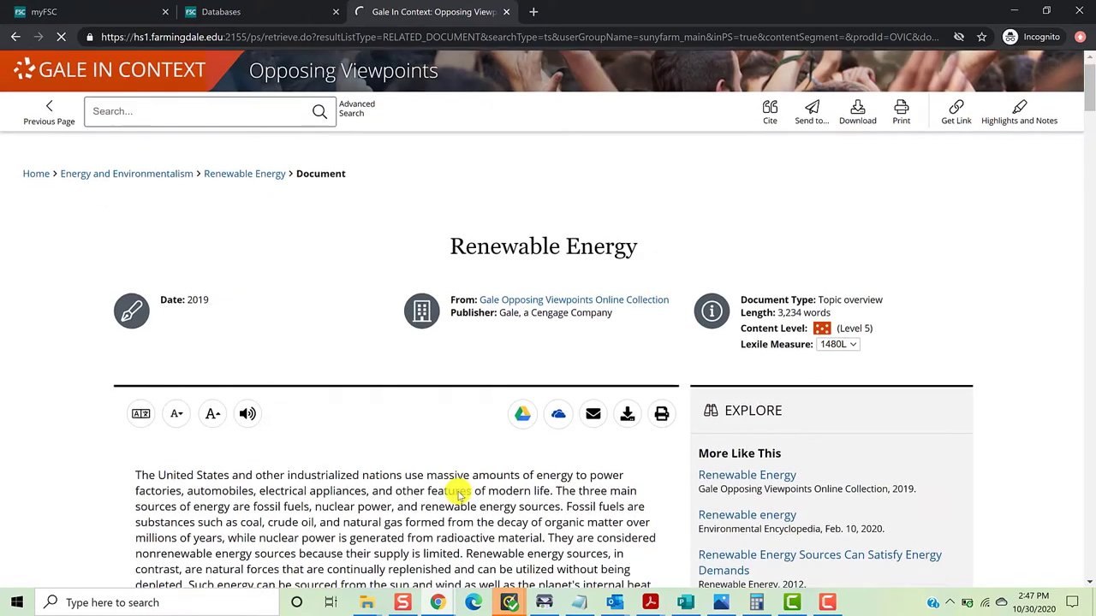
scroll(459, 494, down, 2)
scroll(459, 494, down, 2)
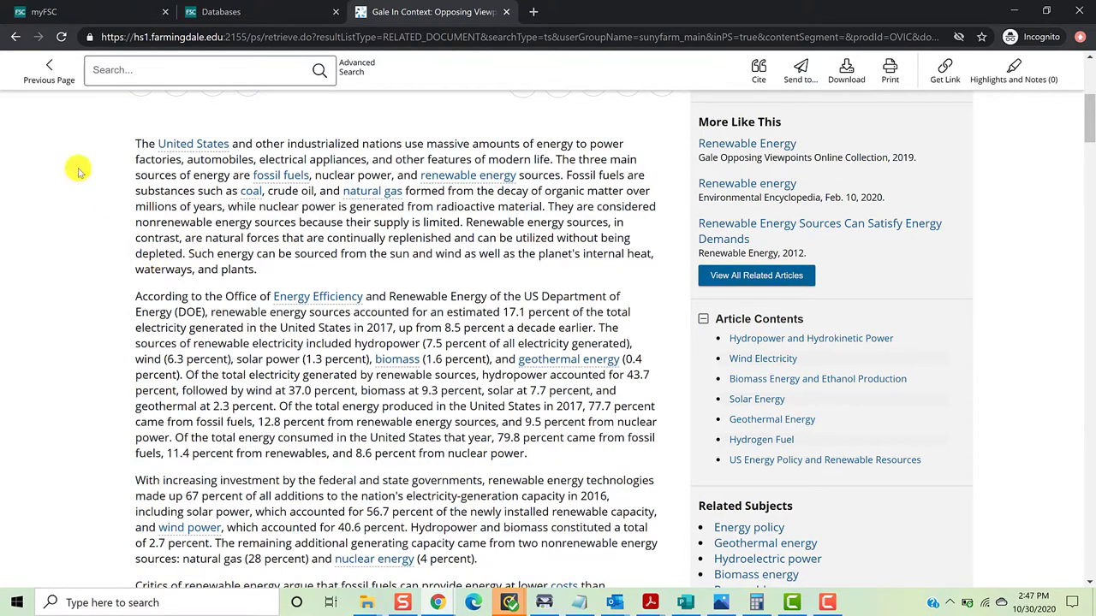
click(14, 36)
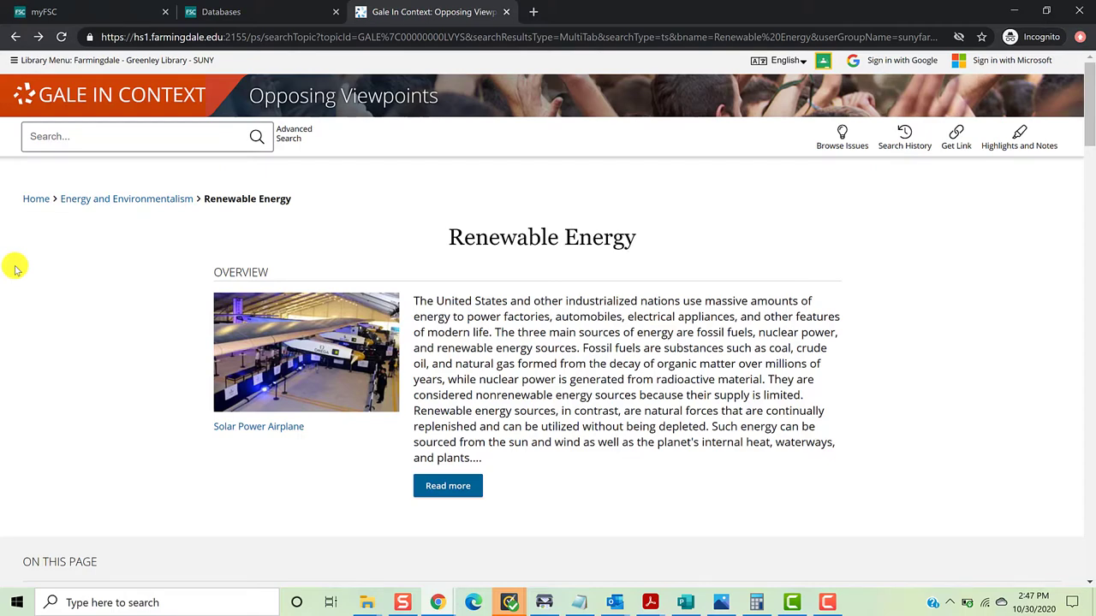
List the Reference (111) results for Renewable Energy and scroll through them
scroll(15, 269, down, 3)
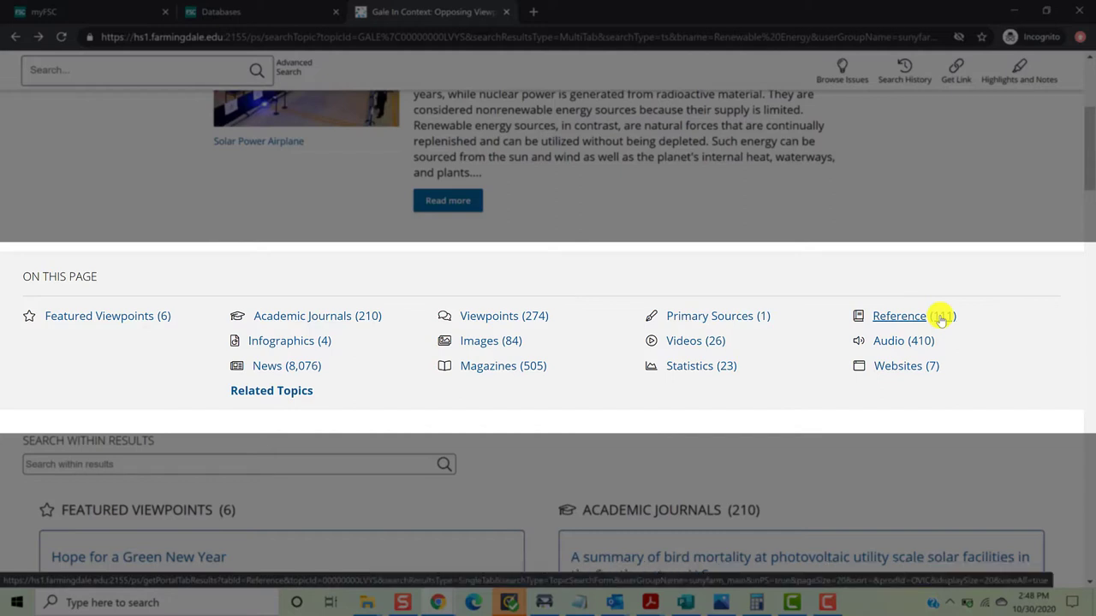
click(941, 317)
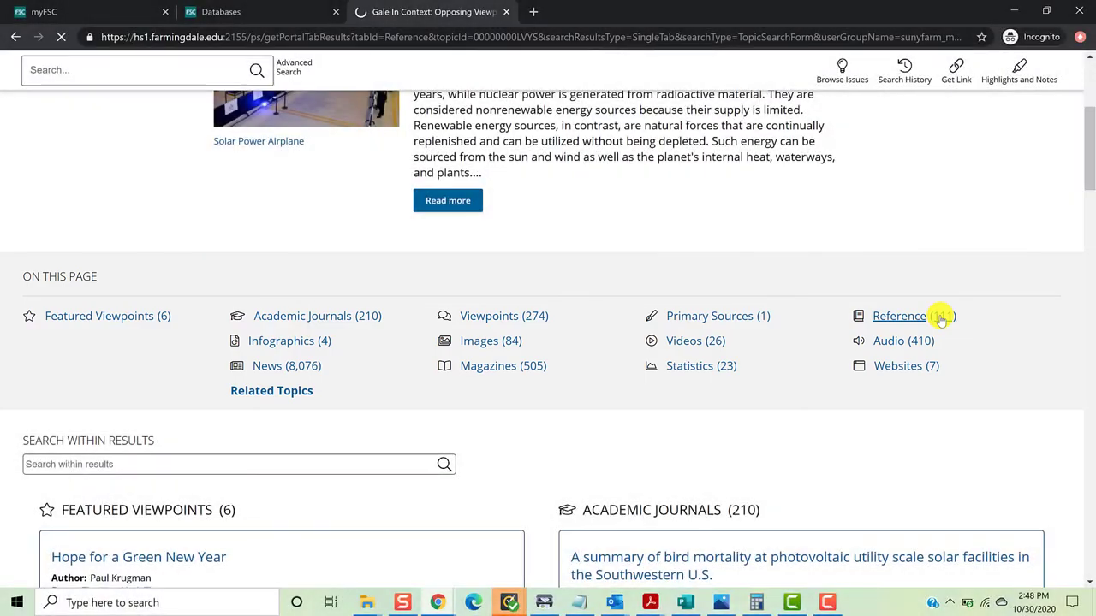
scroll(692, 377, down, 1)
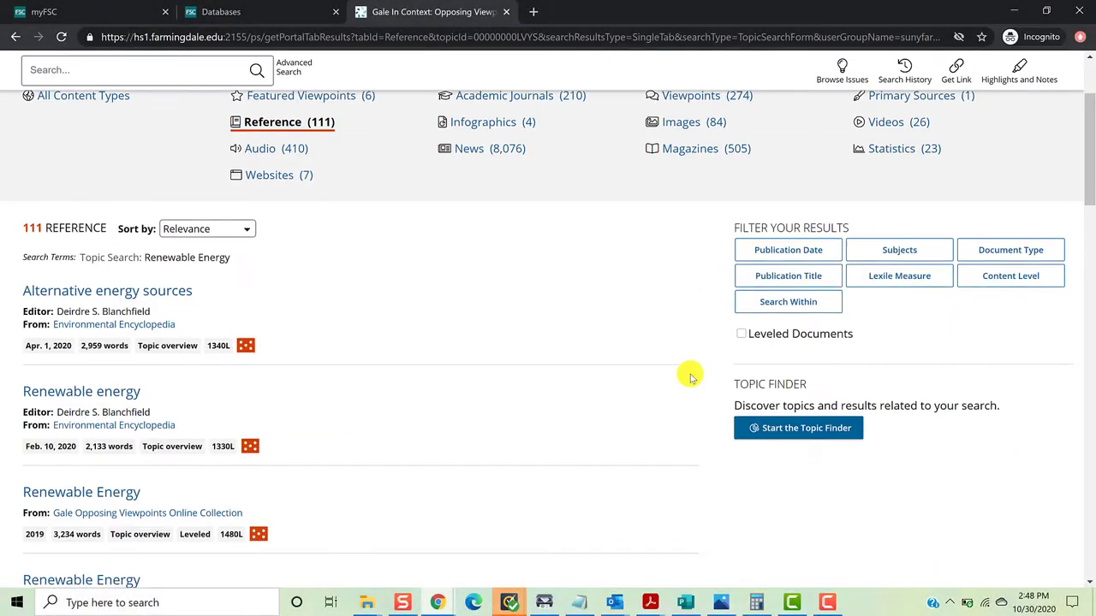
scroll(657, 408, down, 4)
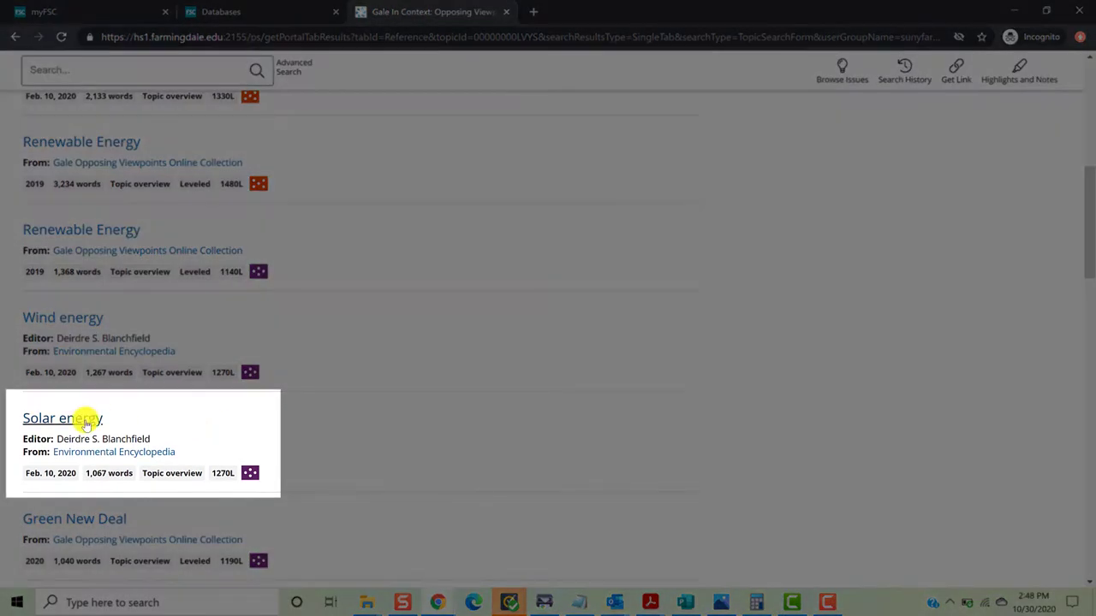
Open the Environmental Encyclopedia's Solar energy article and scroll down its solar-panel content
click(85, 423)
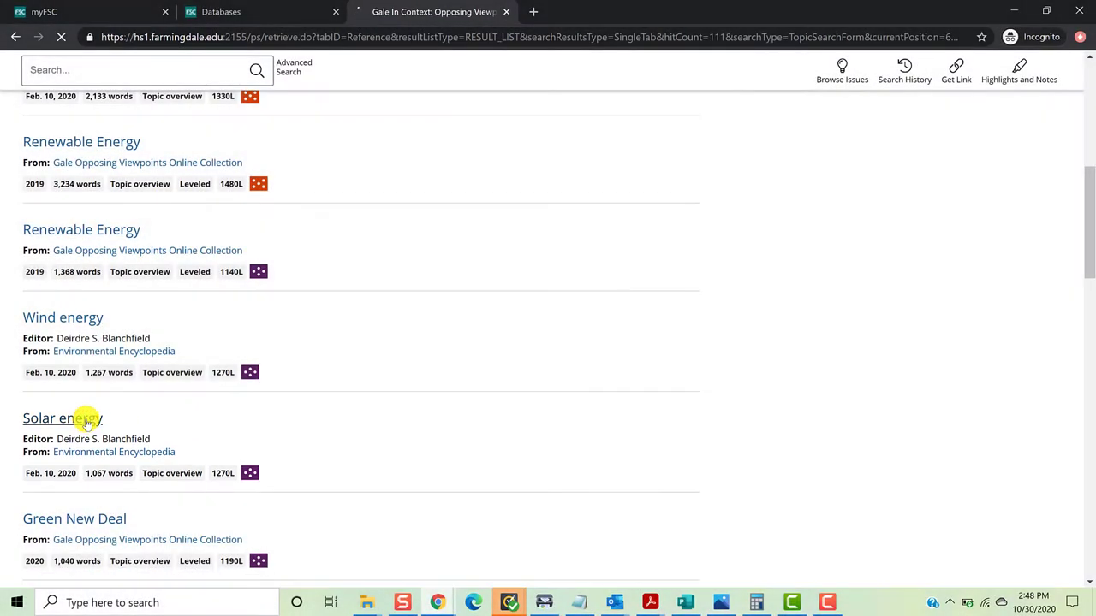
scroll(742, 460, down, 3)
scroll(742, 460, down, 1)
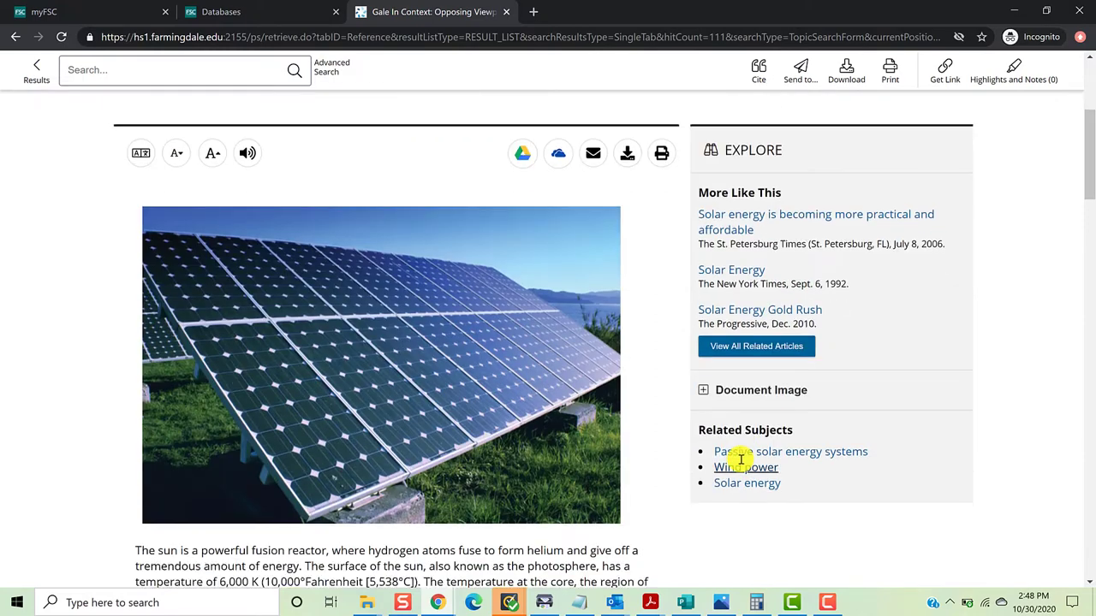
scroll(742, 459, down, 5)
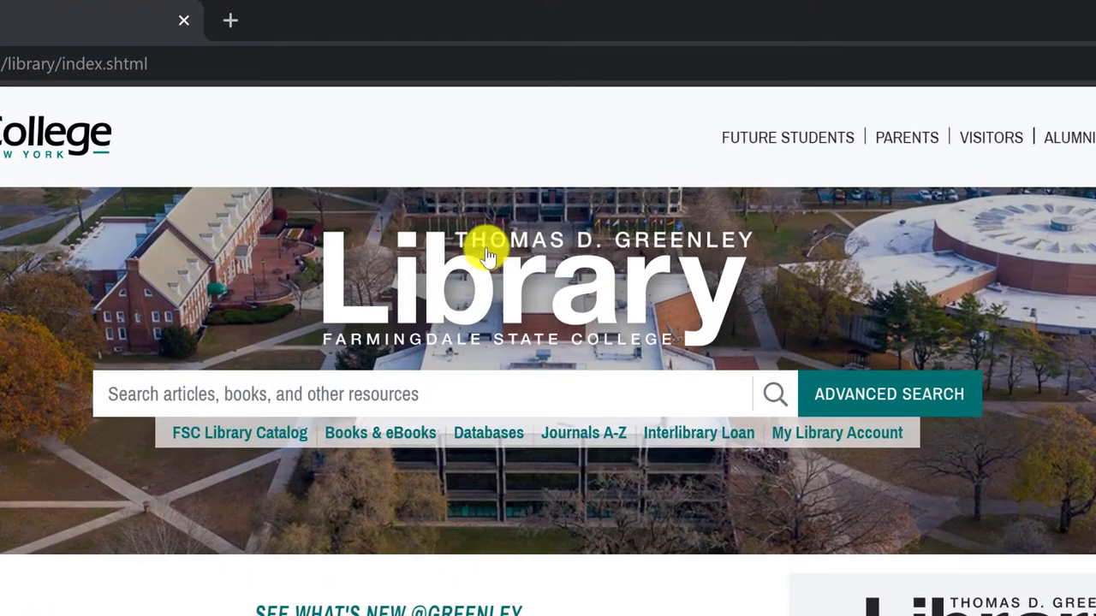
Filter the Databases list with 'ener' and open Energy & Power Source in EBSCOhost
click(485, 441)
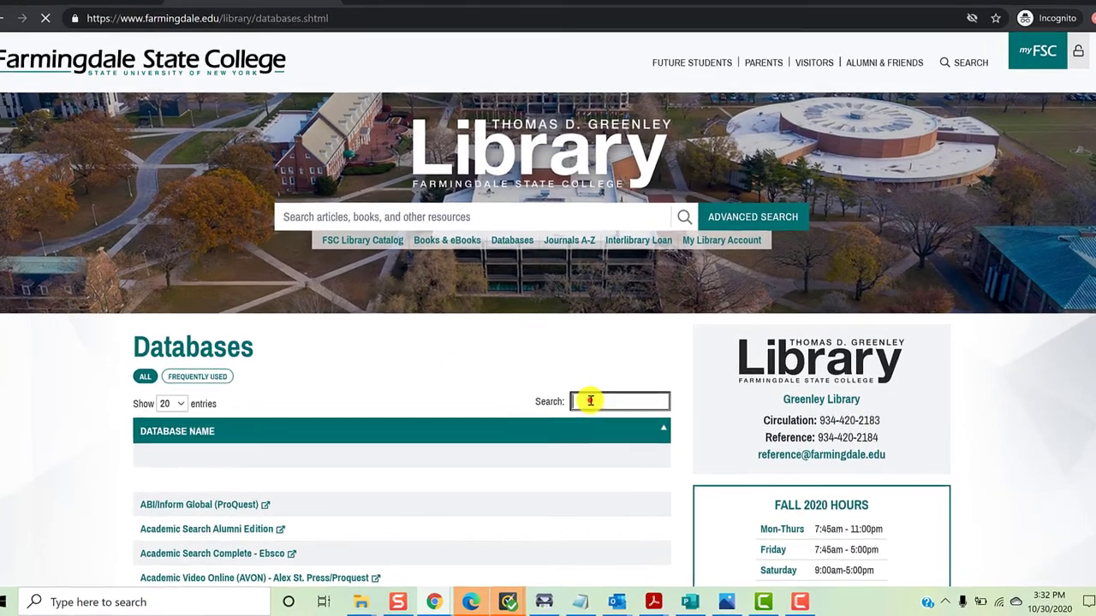
click(626, 574)
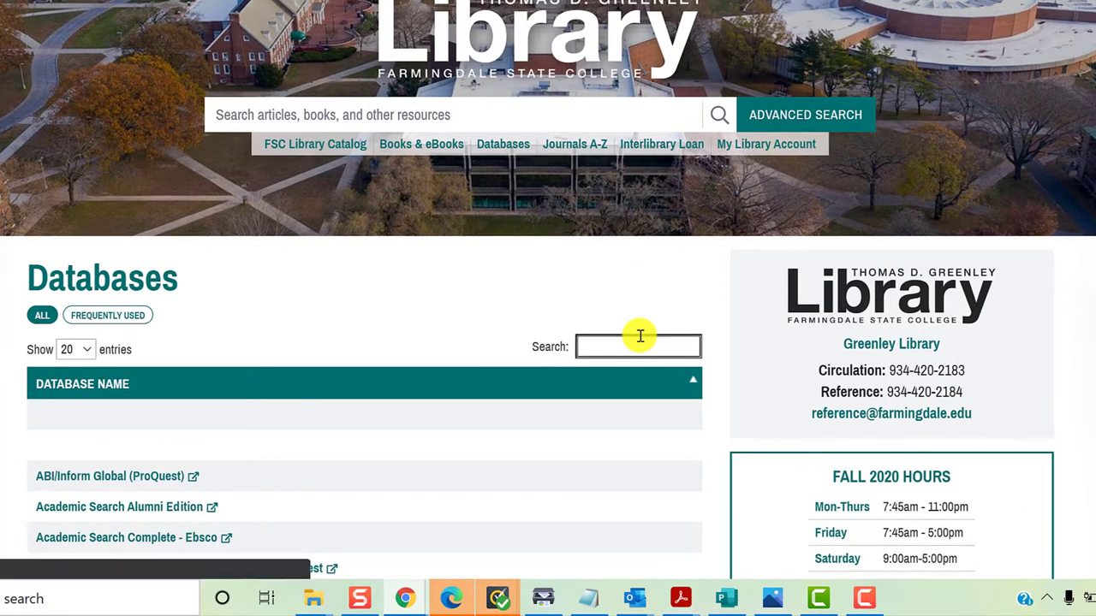
text(ener)
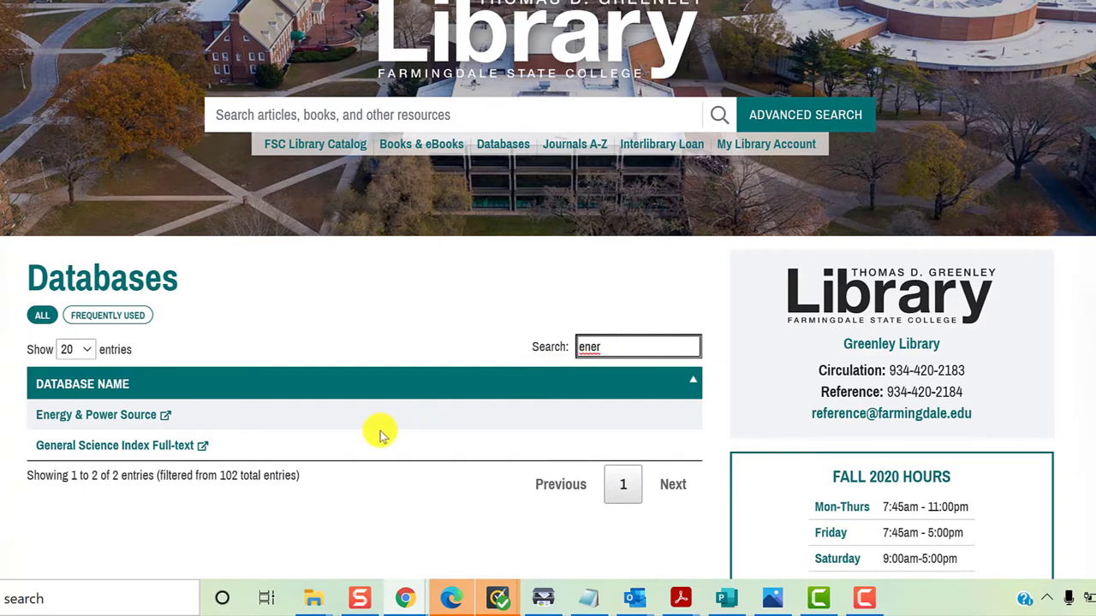
click(149, 421)
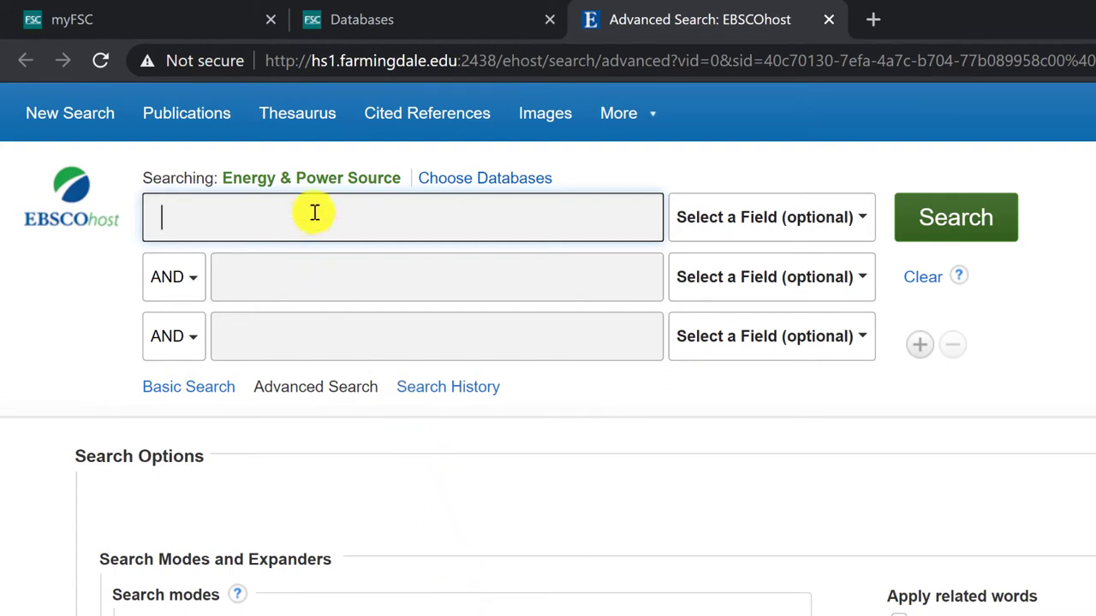
Browse the thesaurus for 'solar energy', relevancy ranked, and open the SOLAR energy entry
click(291, 113)
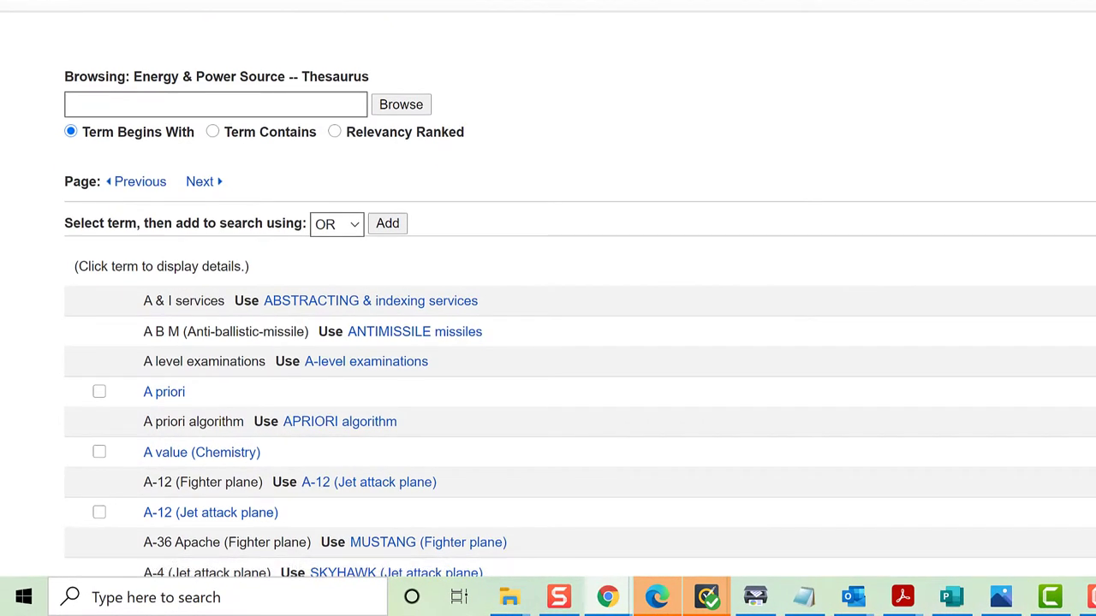
click(228, 106)
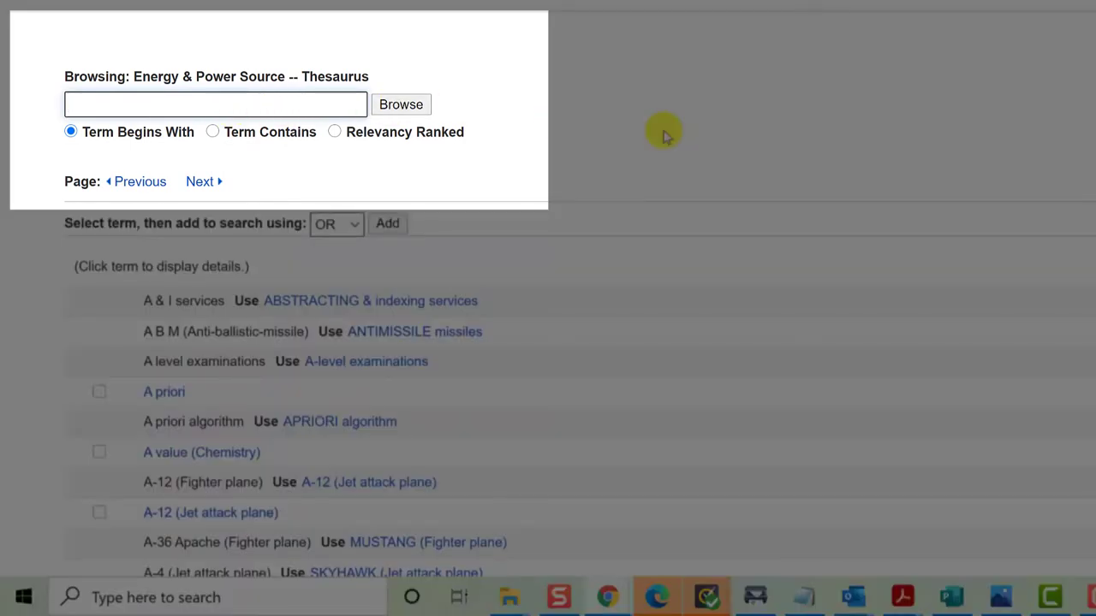
text(solar energy)
click(387, 137)
click(419, 101)
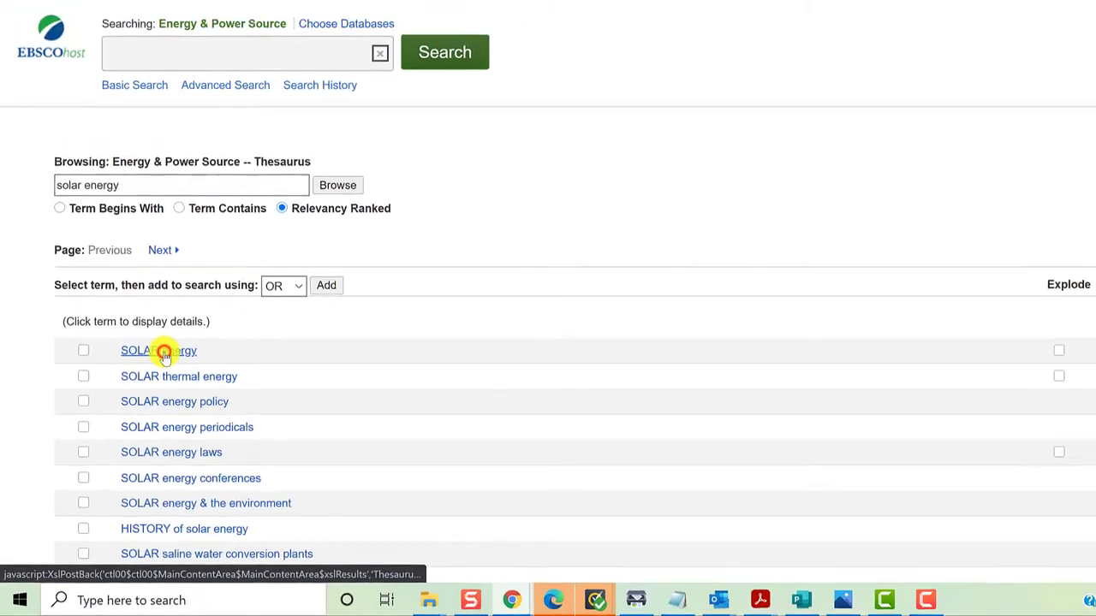
click(195, 309)
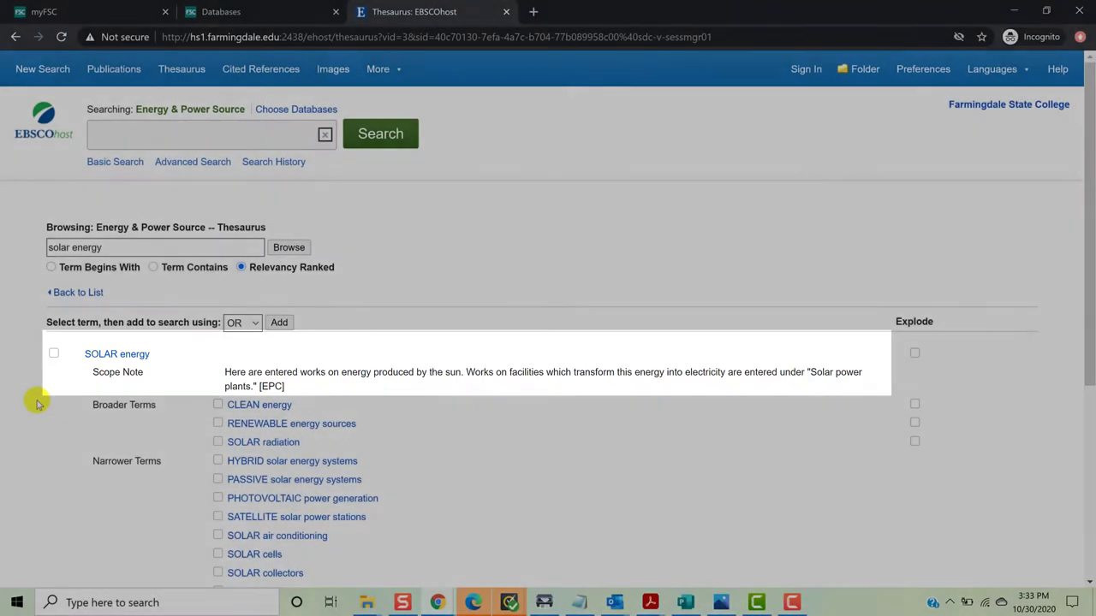
Look at the RENEWABLE energy sources entry, then return to SOLAR energy
scroll(37, 402, down, 3)
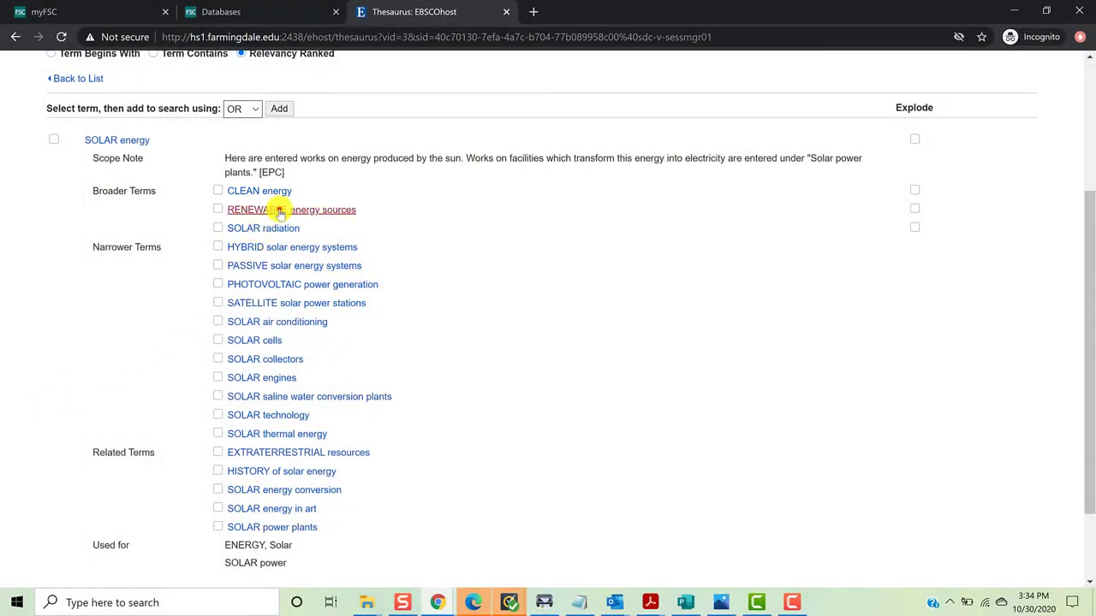
click(279, 210)
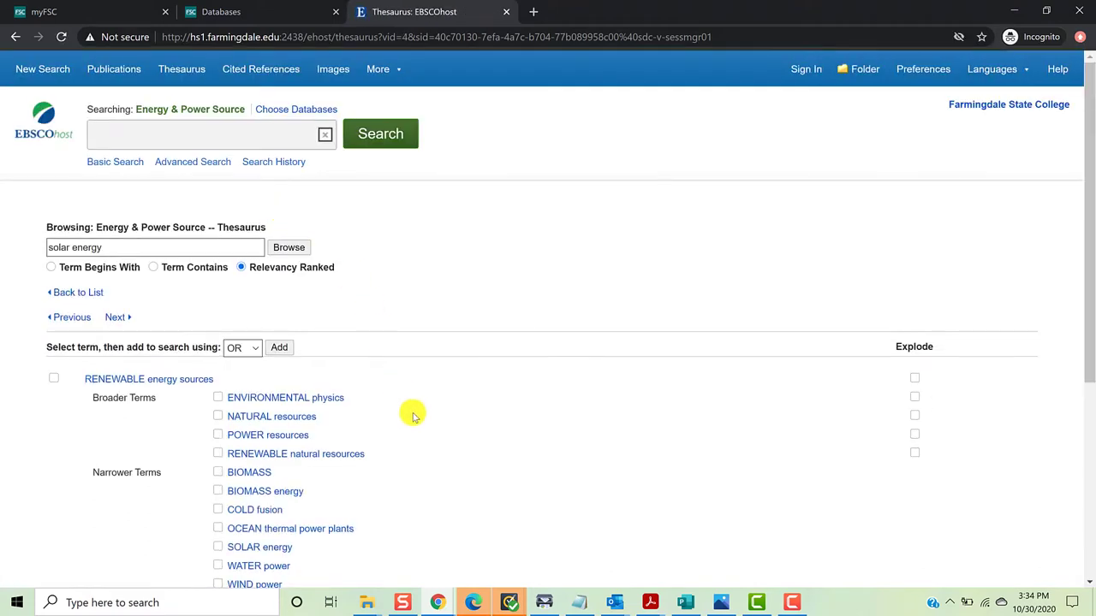
scroll(411, 411, down, 1)
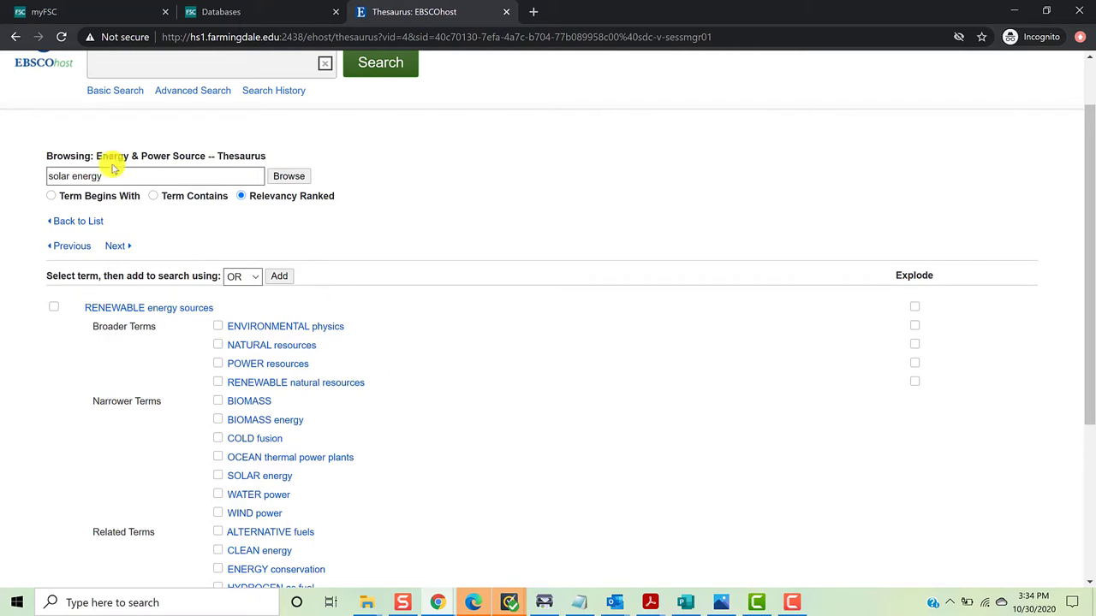
click(10, 39)
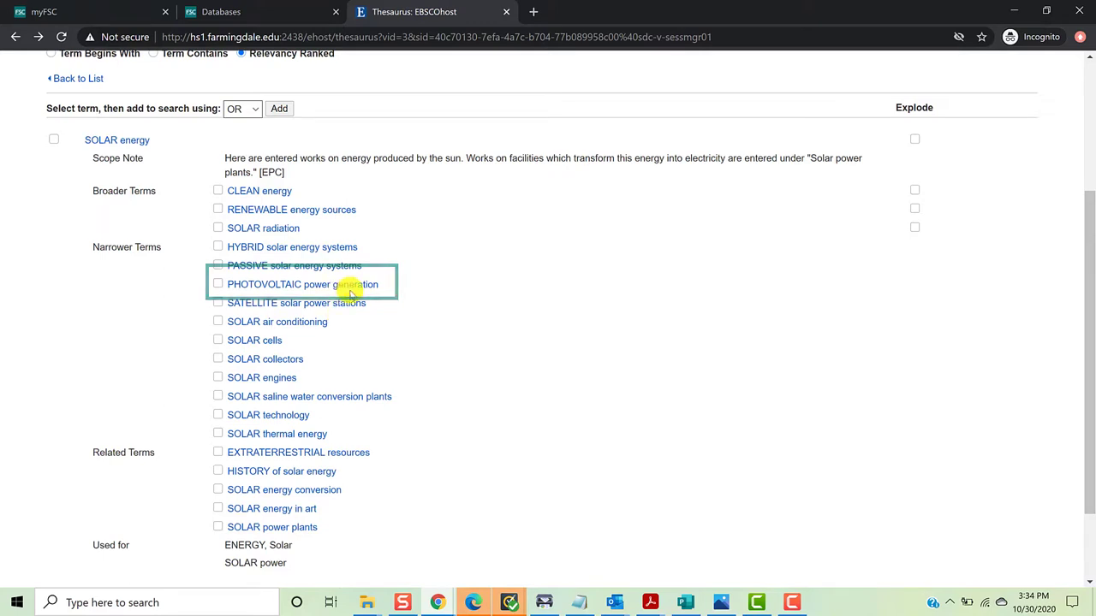
Add PHOTOVOLTAIC cells from PHOTOVOLTAIC power generation's narrower terms to the search box
click(369, 288)
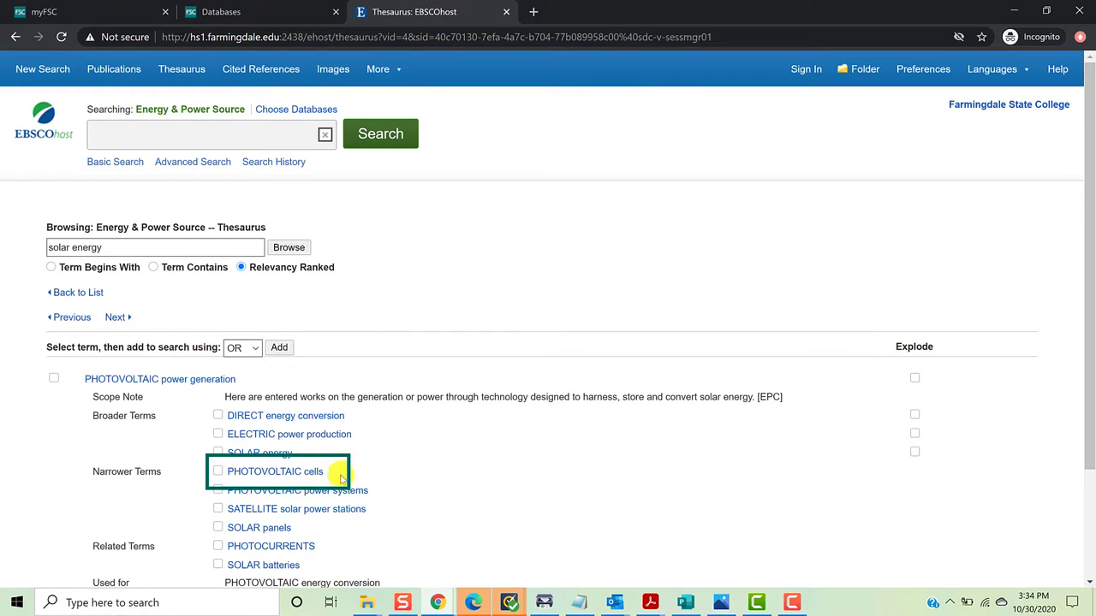
click(219, 472)
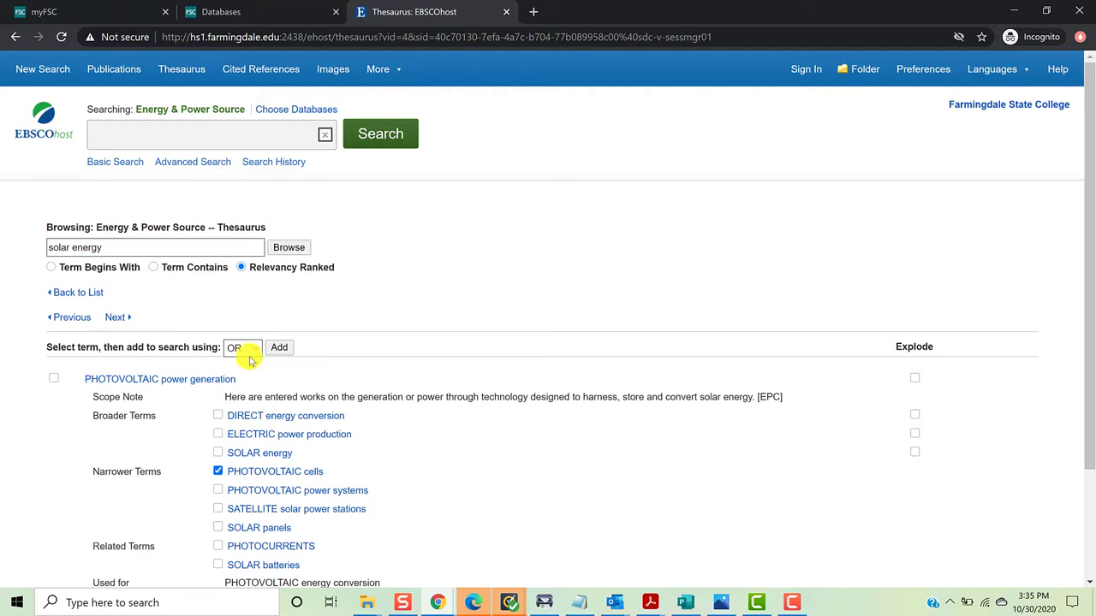
click(279, 348)
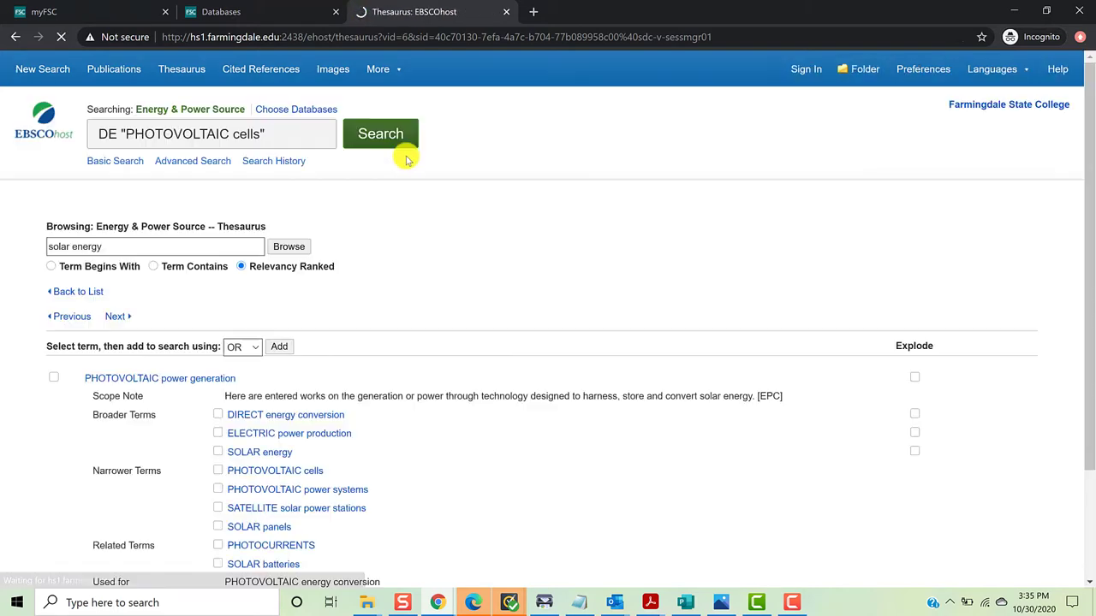
Run the DE "PHOTOVOLTAIC cells" search and scroll through the 1,350 results
click(400, 146)
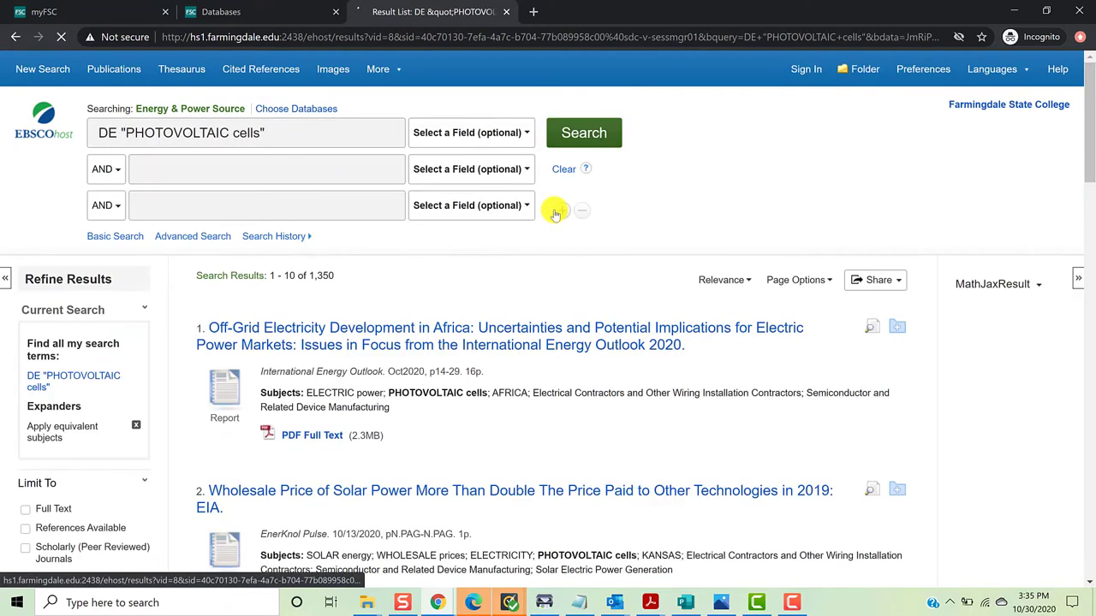
scroll(996, 437, down, 4)
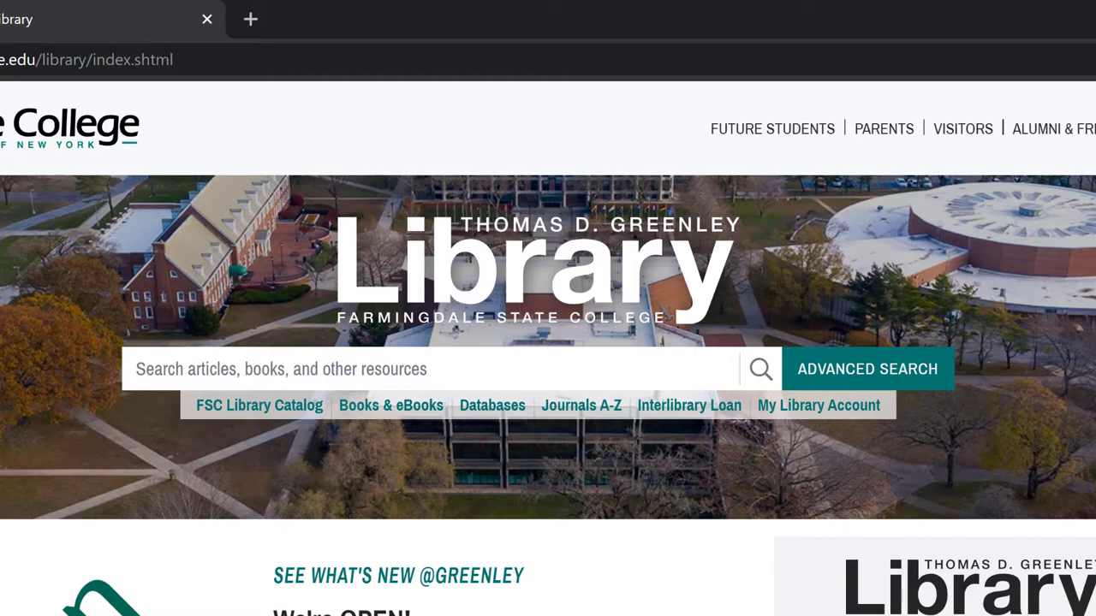
Paste 'photovoltaic cells' into the Books & eBooks search and open it as an advanced search
click(399, 407)
click(392, 384)
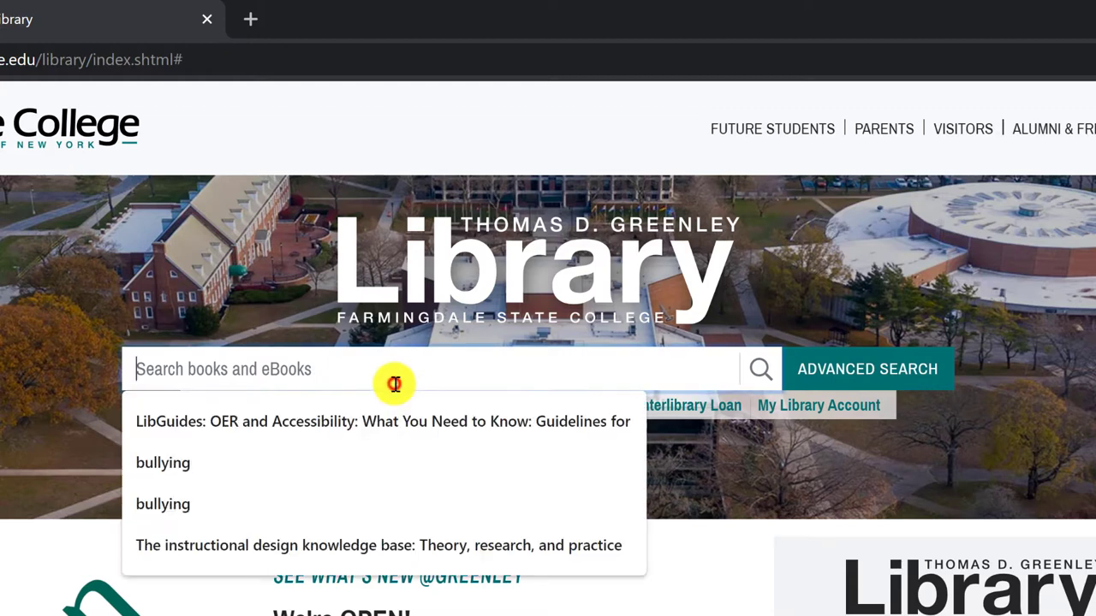
text(photovoltaic cells)
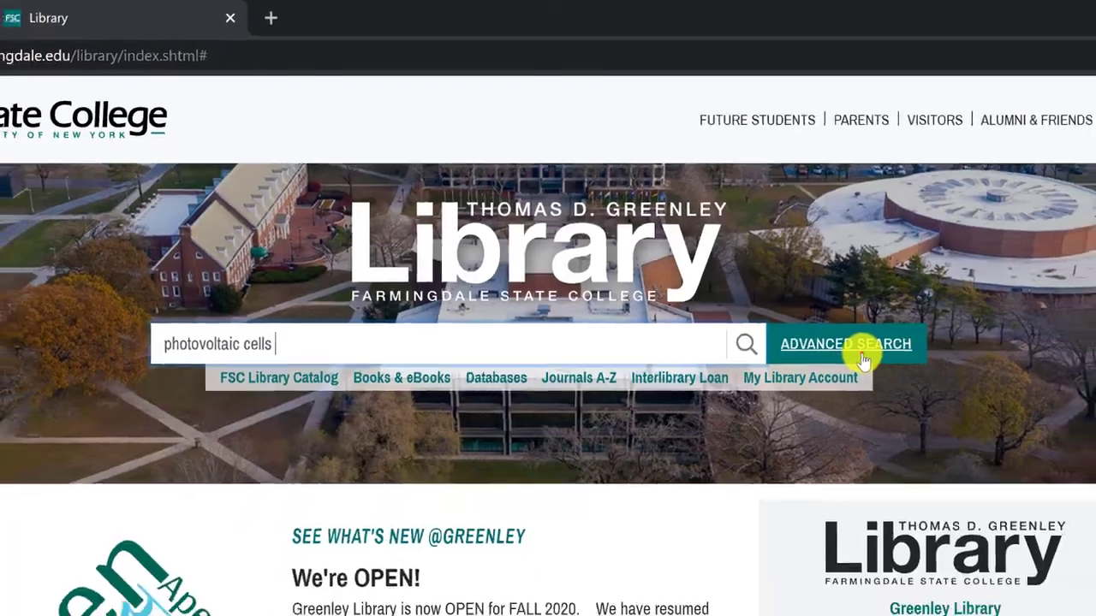
click(887, 387)
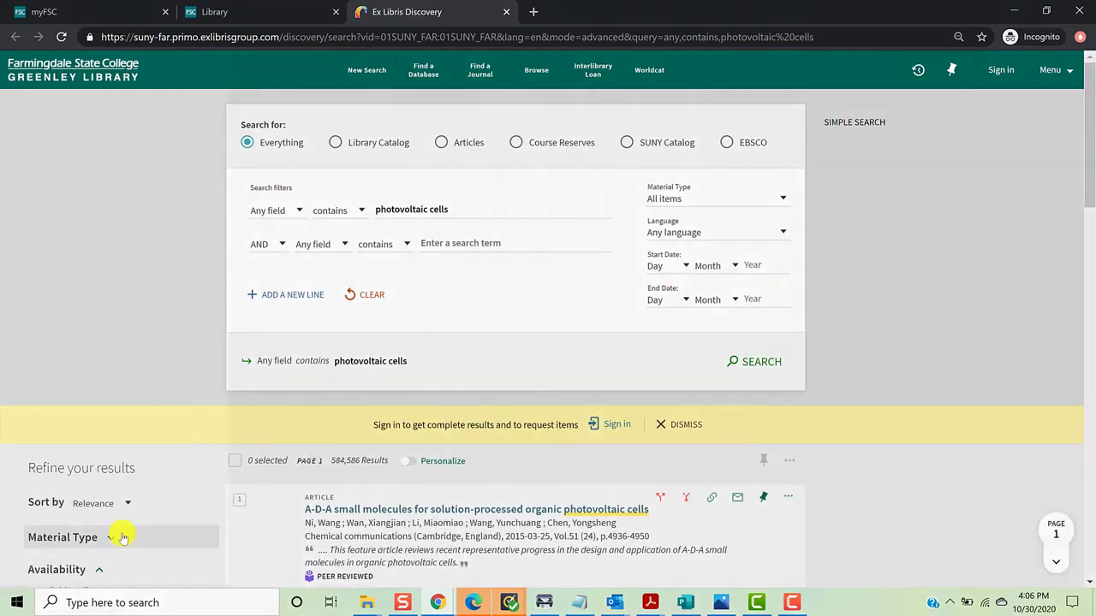
Limit the photovoltaic cells search results to Books
scroll(118, 536, down, 5)
scroll(131, 154, up, 1)
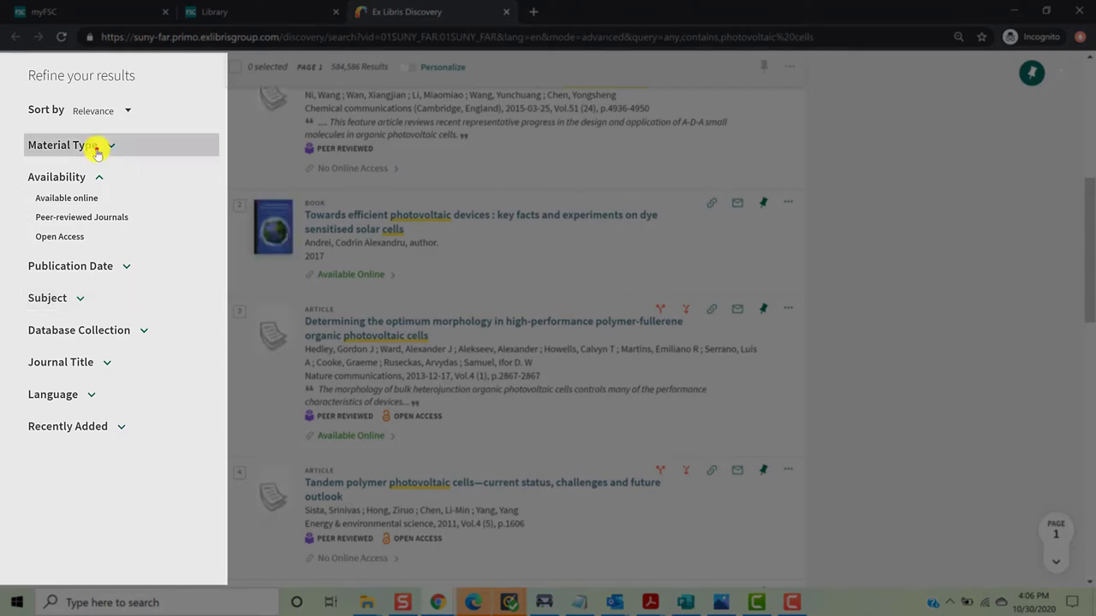
click(91, 147)
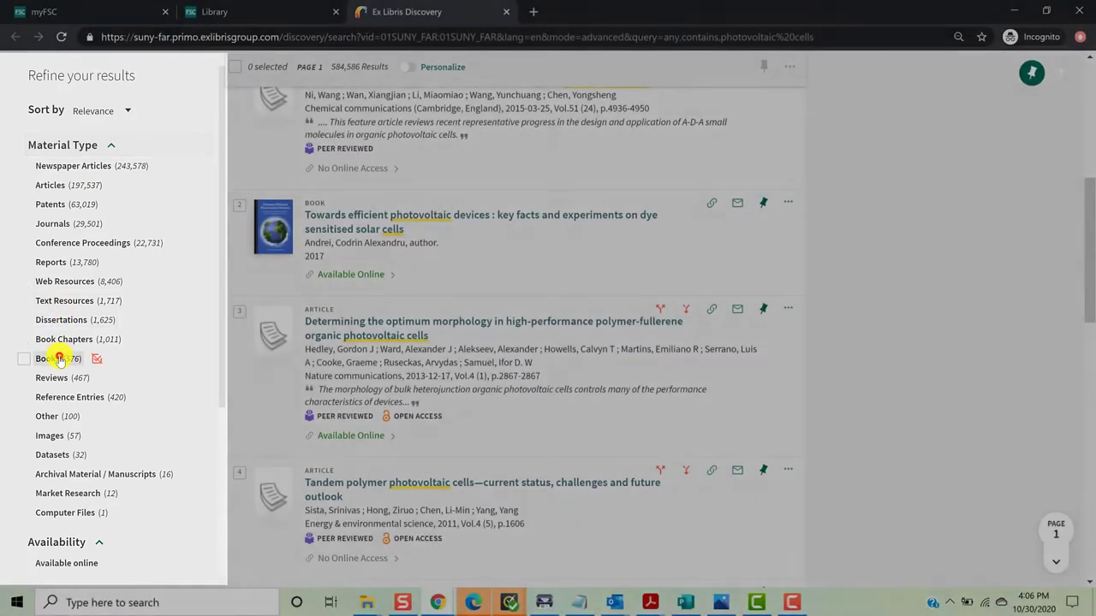
click(57, 359)
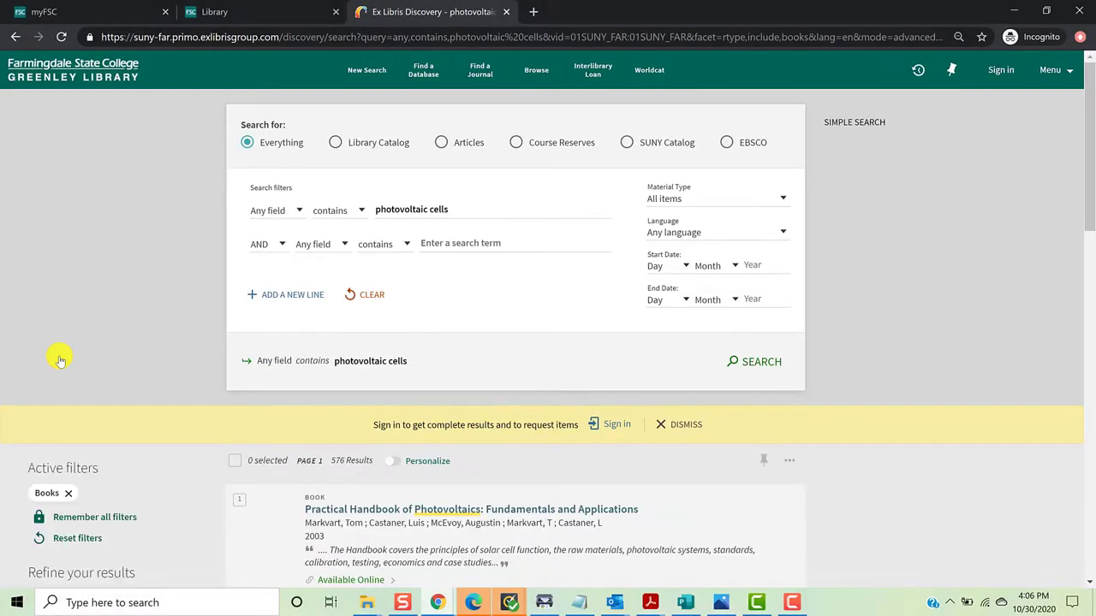
Narrow to items available online and open the Materials challenges full record
scroll(60, 360, down, 3)
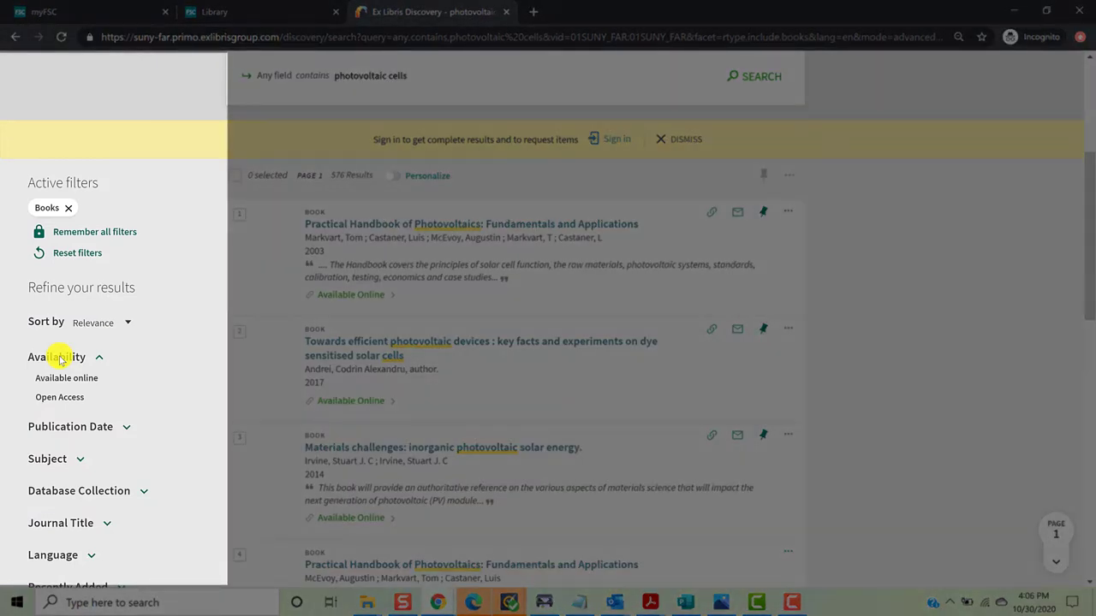
scroll(60, 361, down, 1)
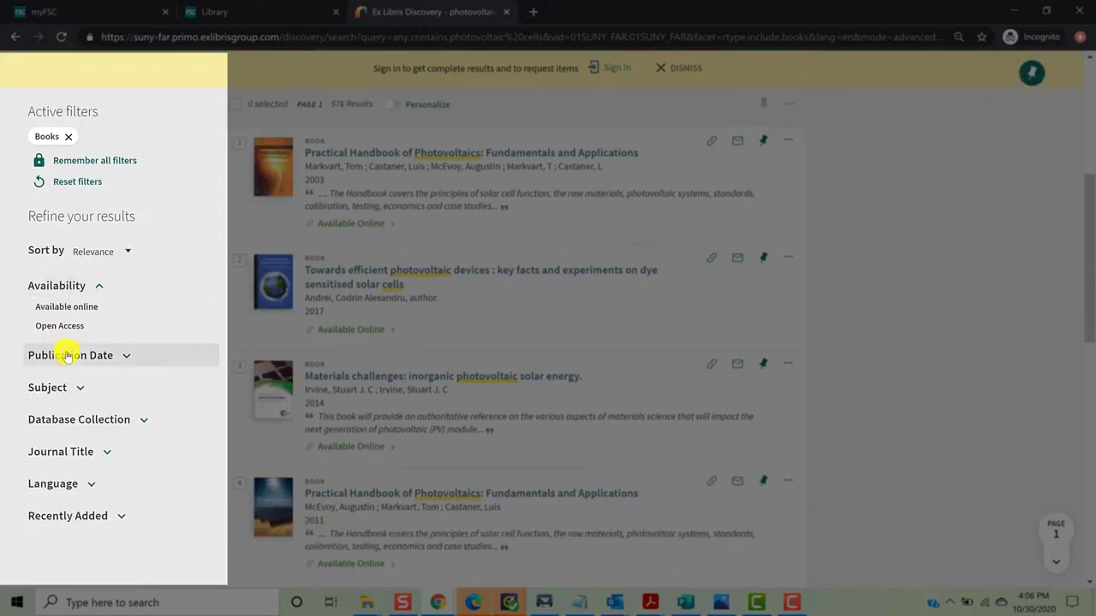
click(88, 308)
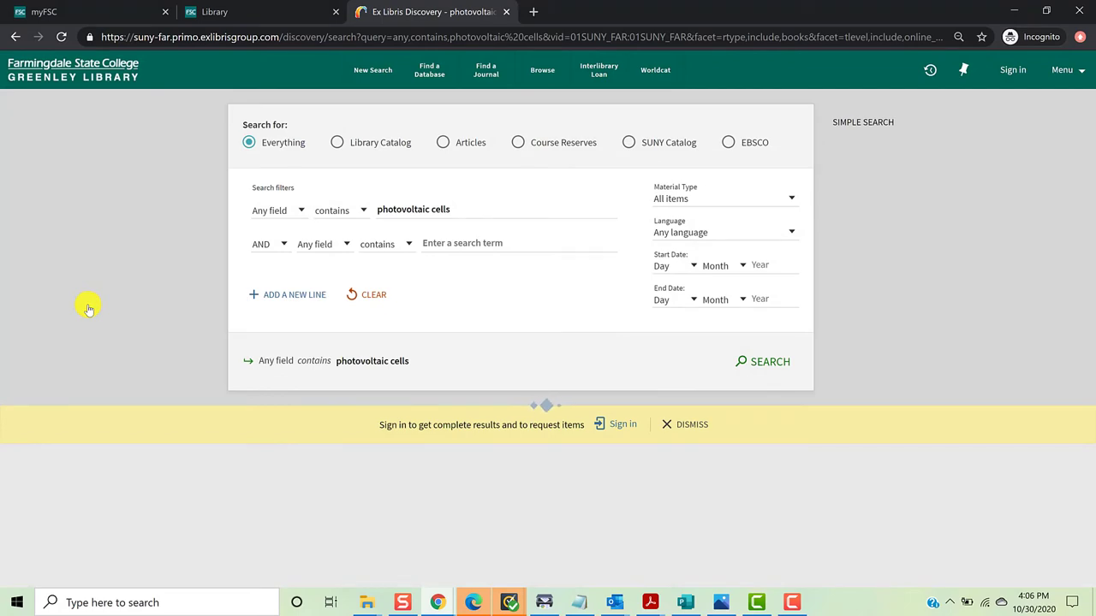
scroll(90, 310, down, 3)
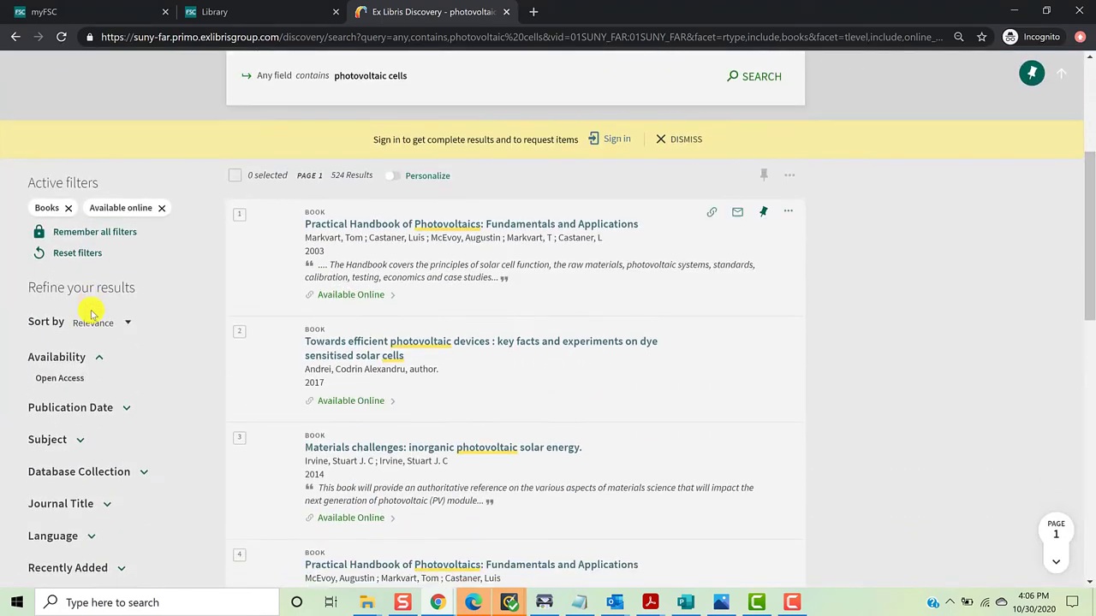
click(473, 449)
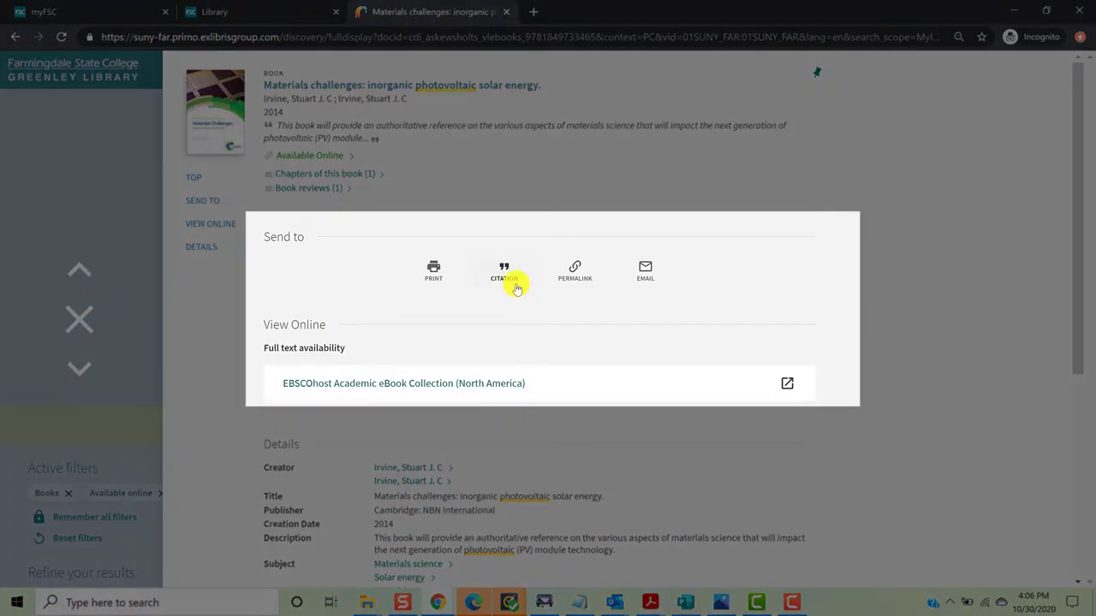
View the book's citation and email options, then pin it to saved items
click(514, 281)
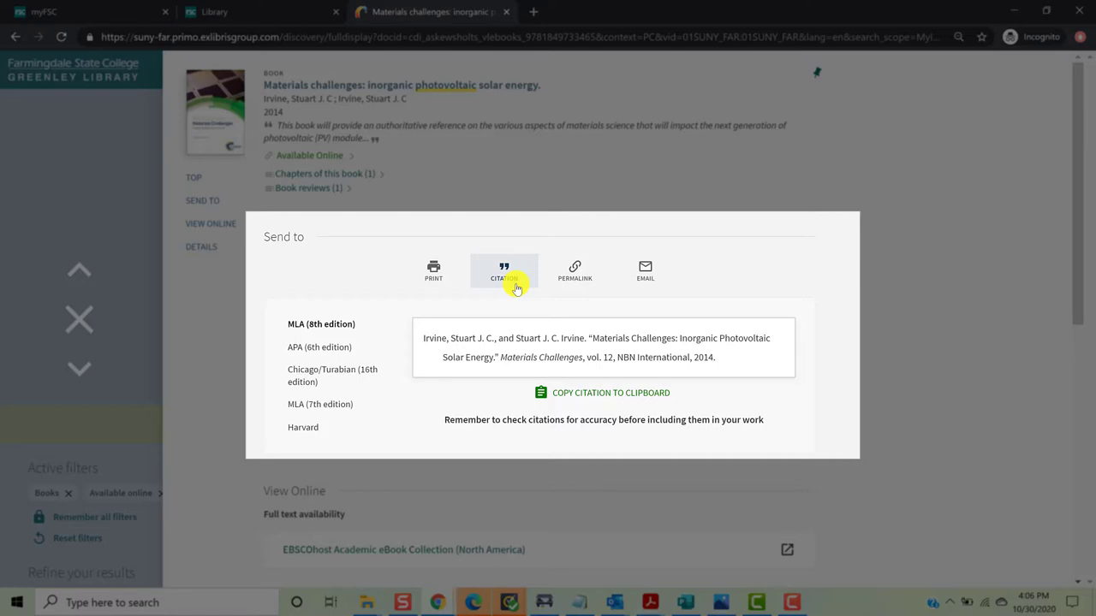
click(645, 284)
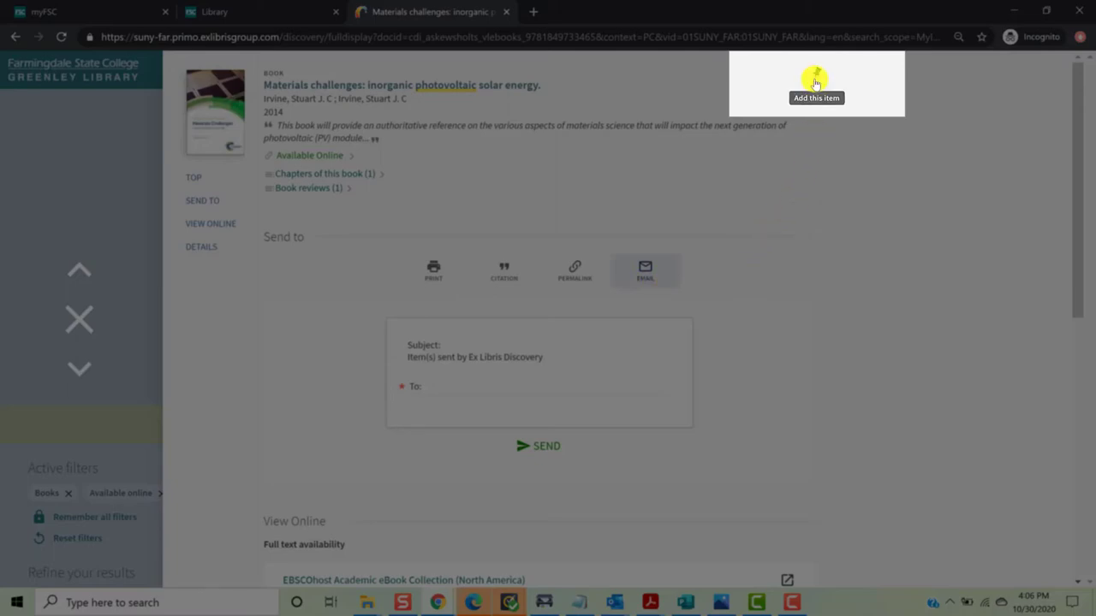
click(816, 78)
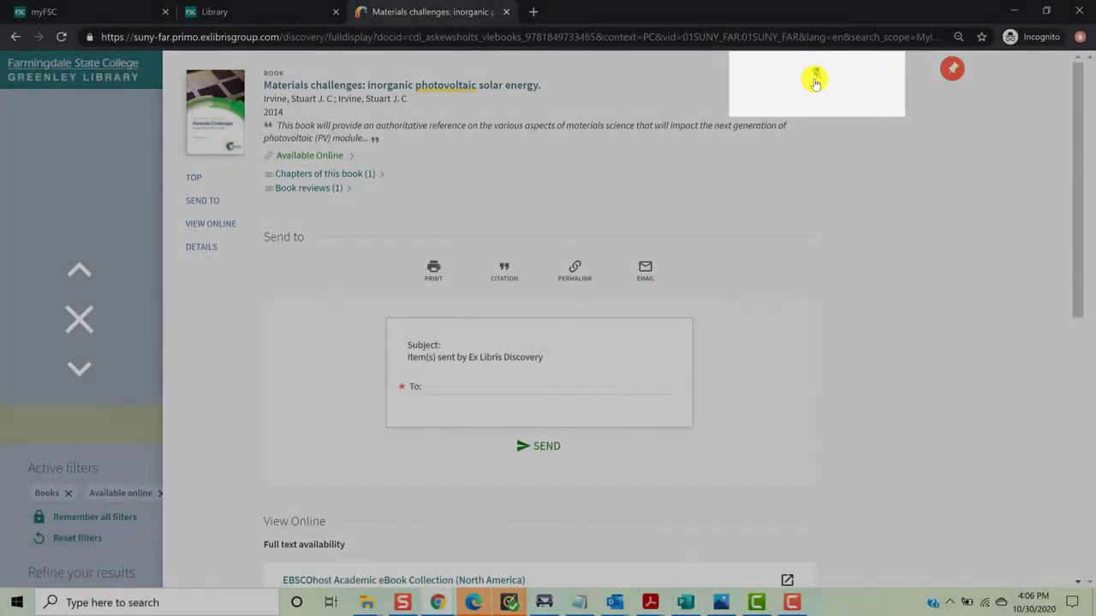
Open the book's full text from the EBSCOhost Academic eBook Collection link
scroll(751, 248, down, 2)
scroll(753, 253, down, 2)
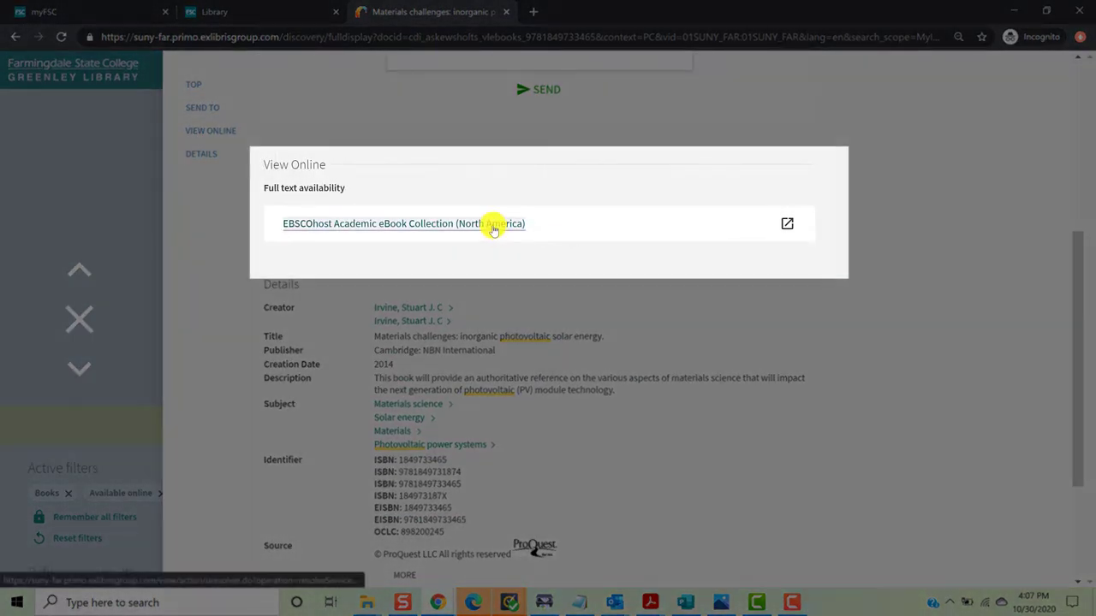
click(493, 225)
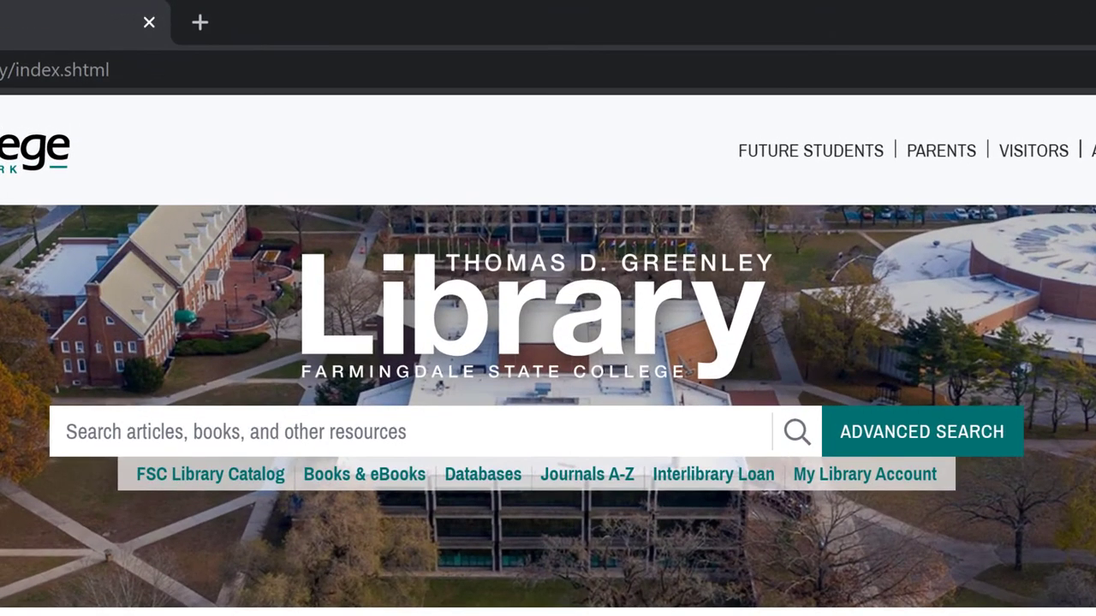
Filter the library's databases list by 'ener' and open Energy & Power Source
click(473, 484)
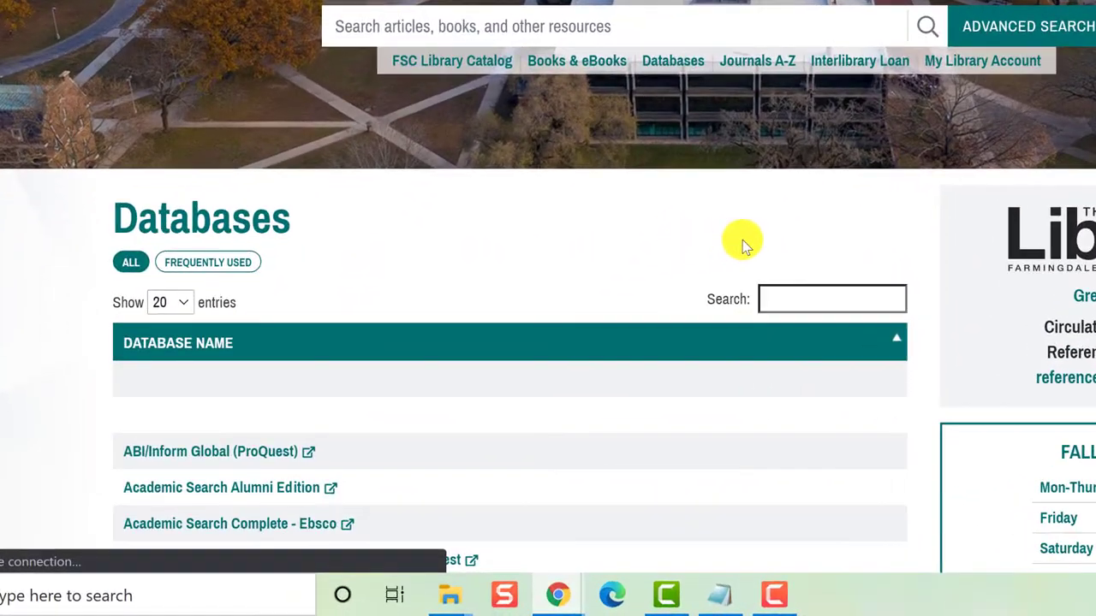
click(636, 394)
click(821, 300)
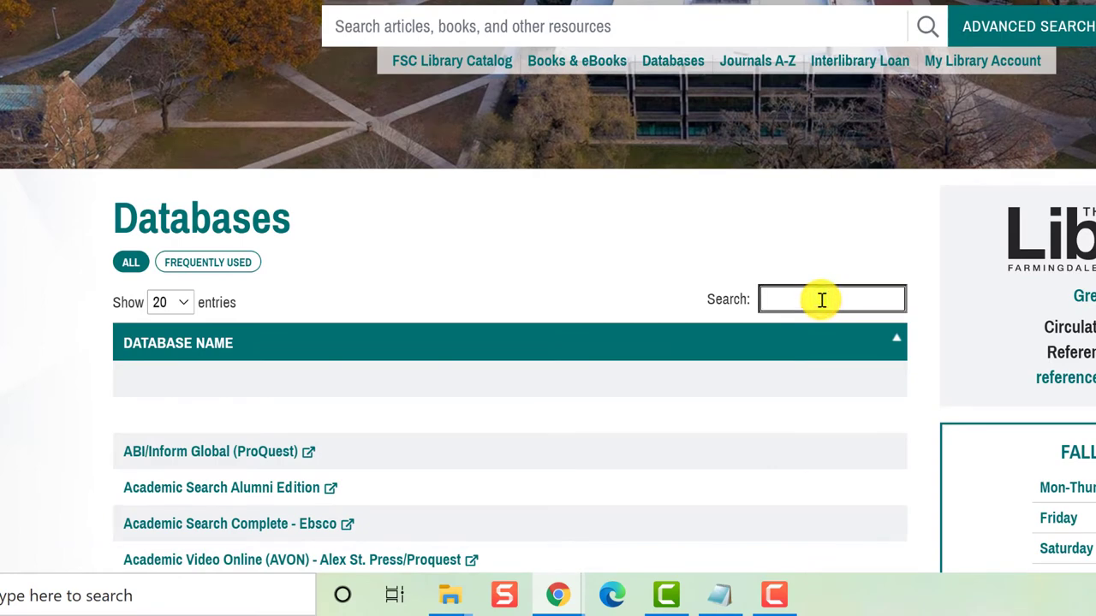
text(ener)
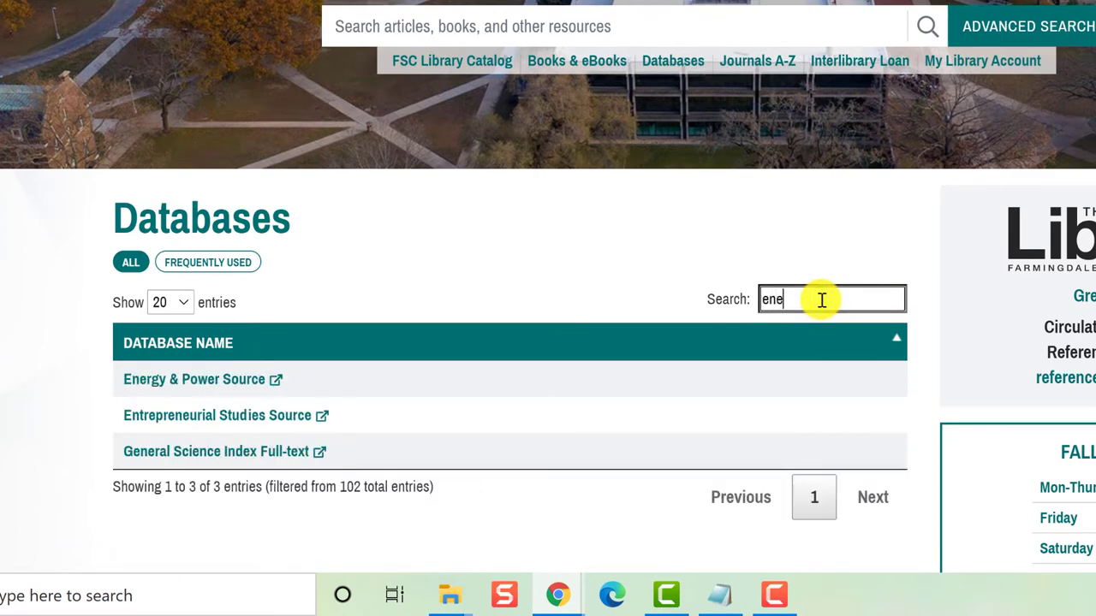
double_click(821, 300)
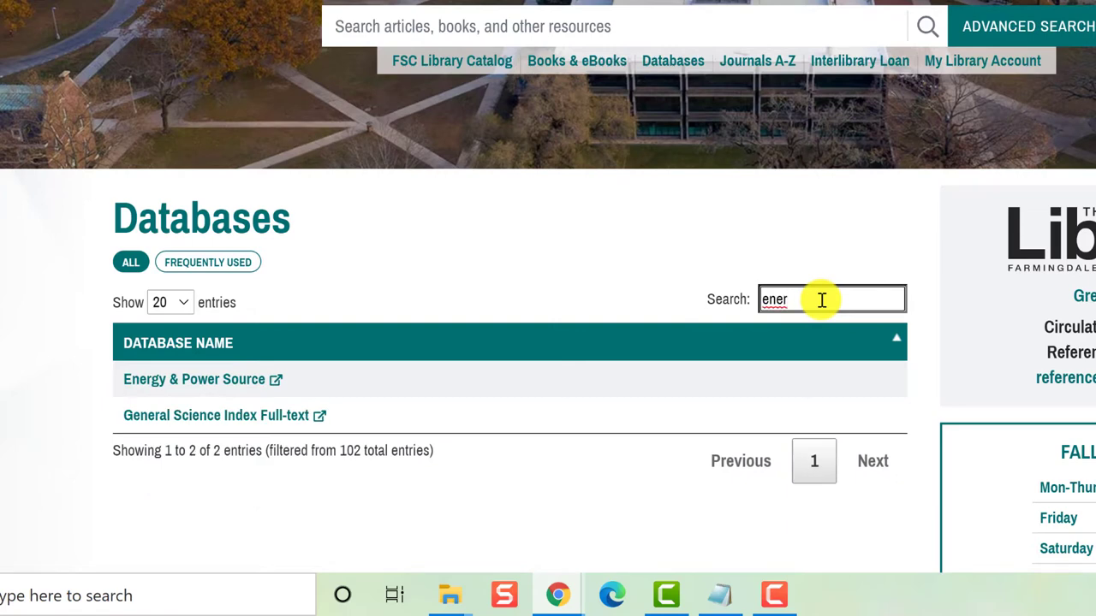
click(222, 374)
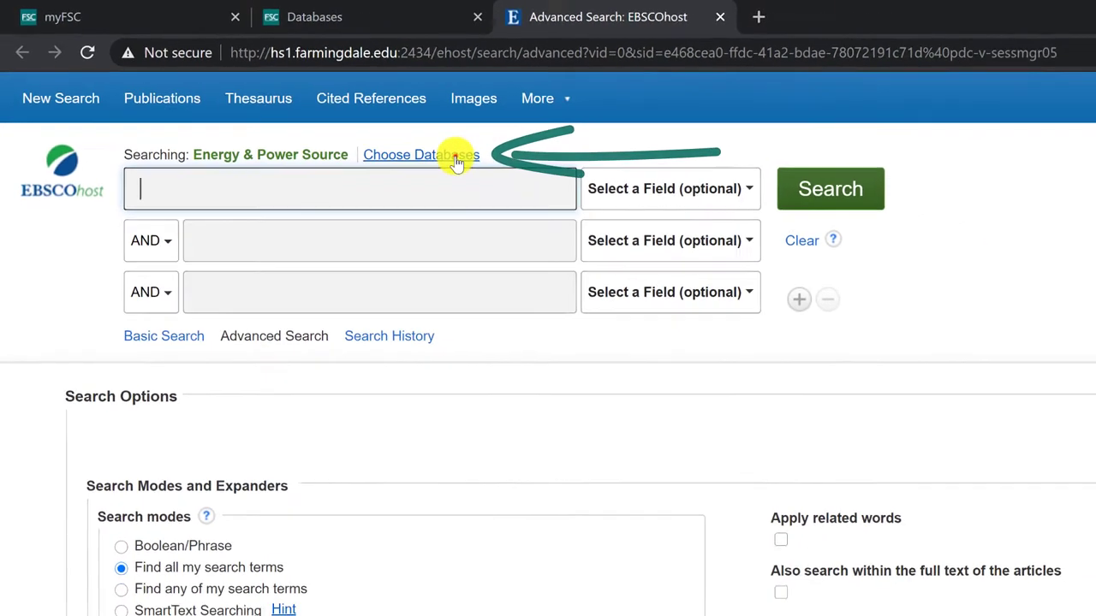
Add Academic Search Complete, Applied Science & Technology Source, Environment Complete and General Science Full Text
click(518, 183)
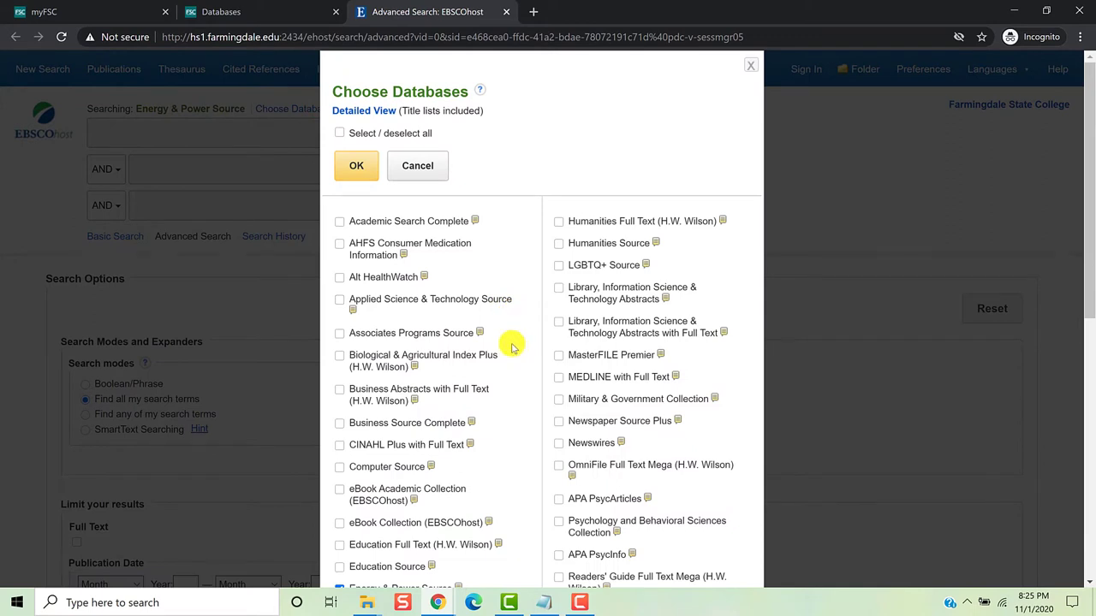
click(340, 222)
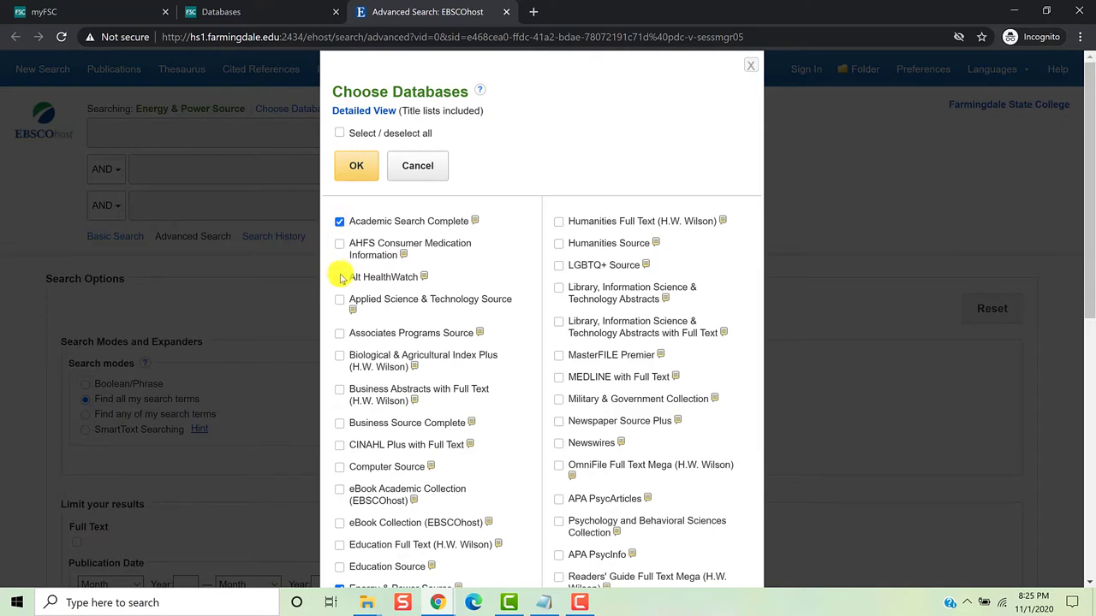
scroll(406, 435, down, 3)
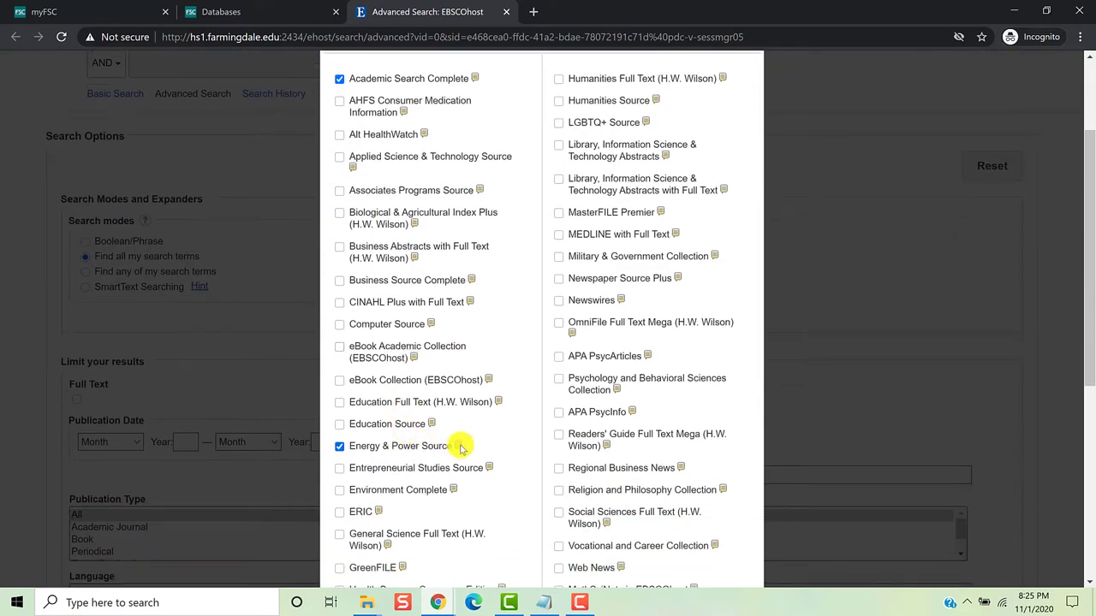
mouse_move(459, 447)
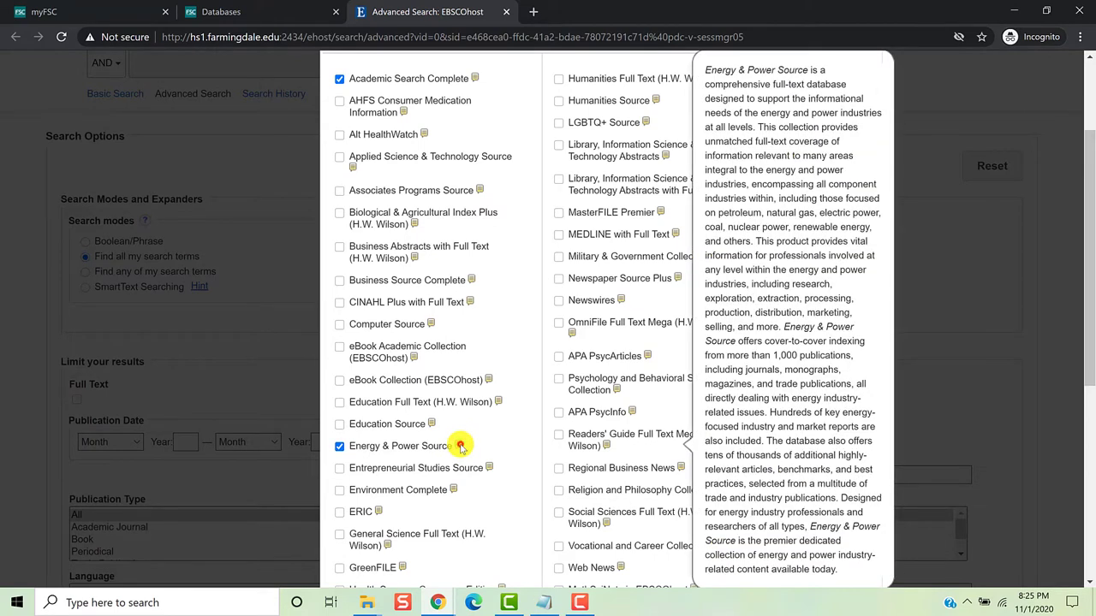
click(460, 446)
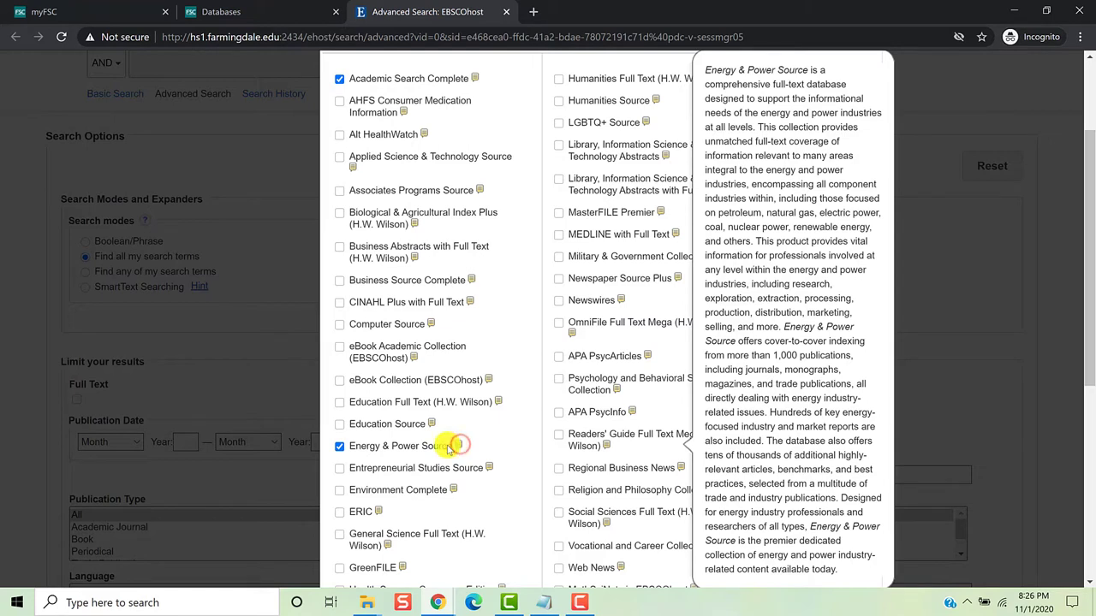
click(339, 156)
click(358, 490)
click(357, 539)
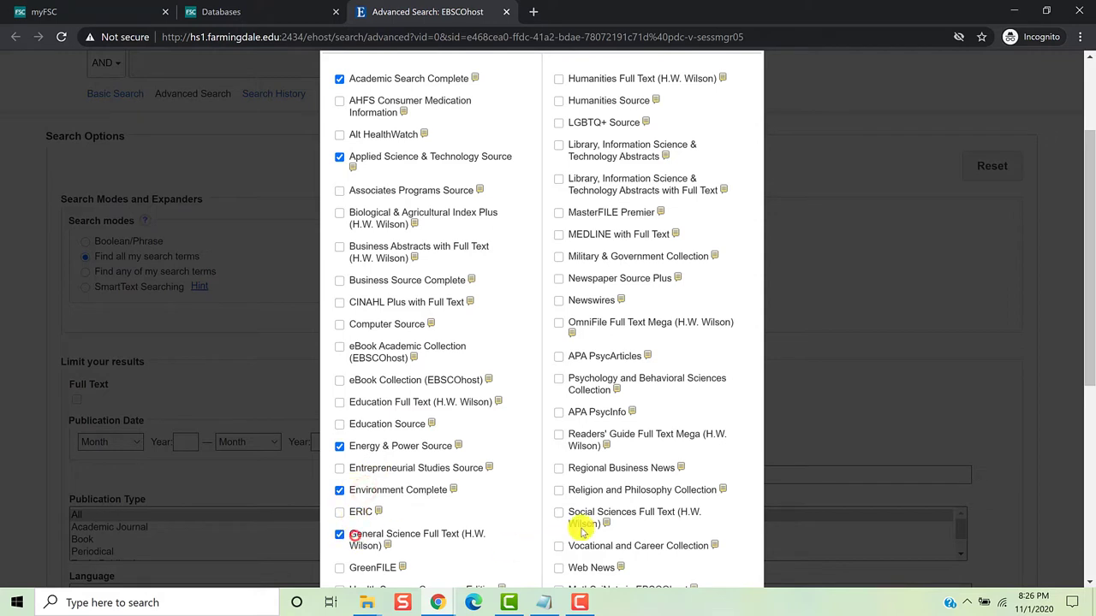
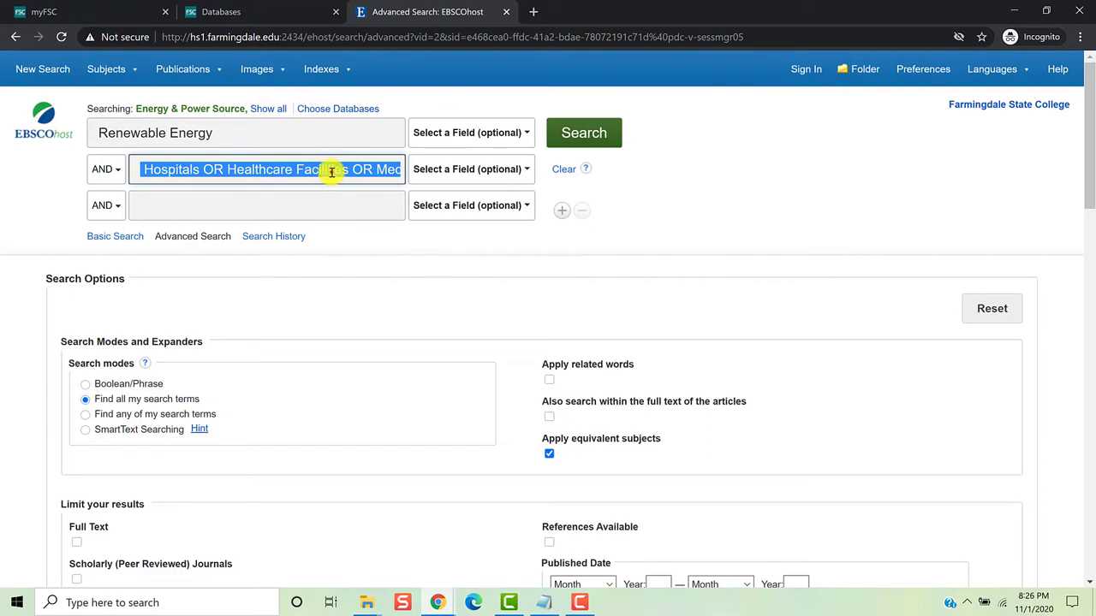
Check the second search row's terms and run the combined search, returning 1,209 results
click(357, 170)
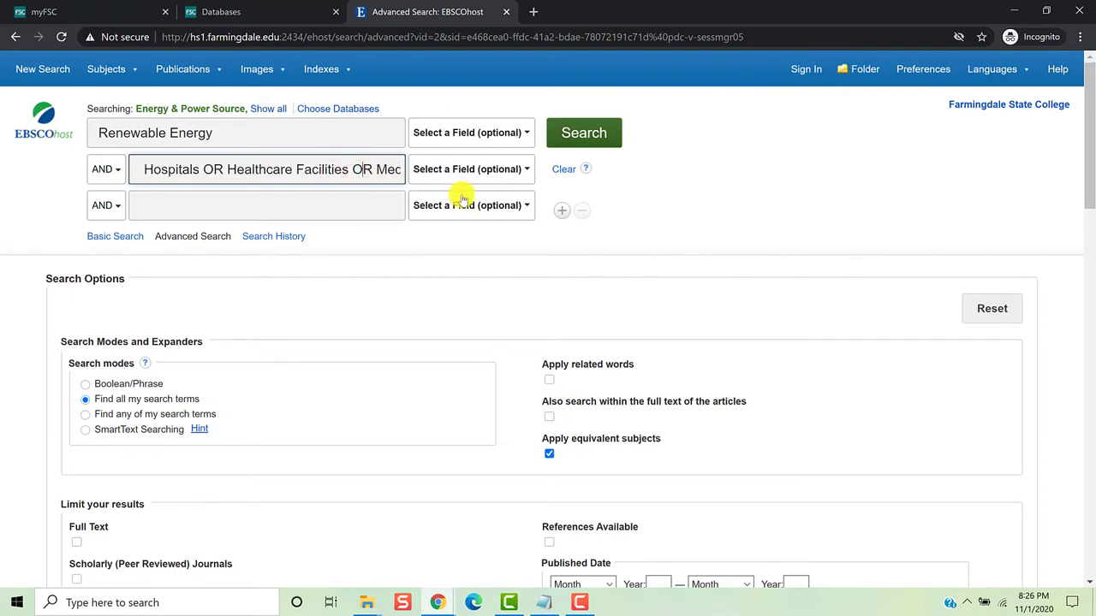
key(Right)
key(Right)
key(Right)
key(Right)
key(Right)
key(Right)
key(Right)
key(Right)
key(Right)
key(Right)
key(Right)
key(Right)
key(Right)
key(Right)
key(Right)
key(Right)
key(Right)
key(Right)
key(Right)
key(Right)
key(Right)
key(Right)
key(Right)
key(Right)
key(Right)
key(Right)
key(Right)
key(Right)
key(Right)
key(Right)
key(Right)
key(Right)
key(Right)
key(Right)
key(Right)
key(Right)
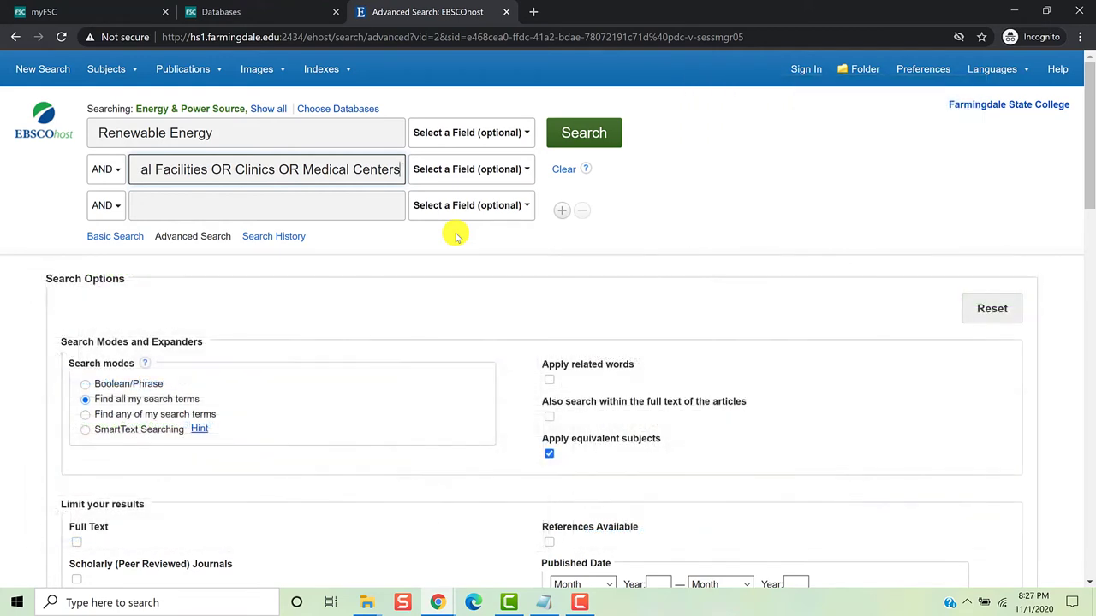
click(609, 131)
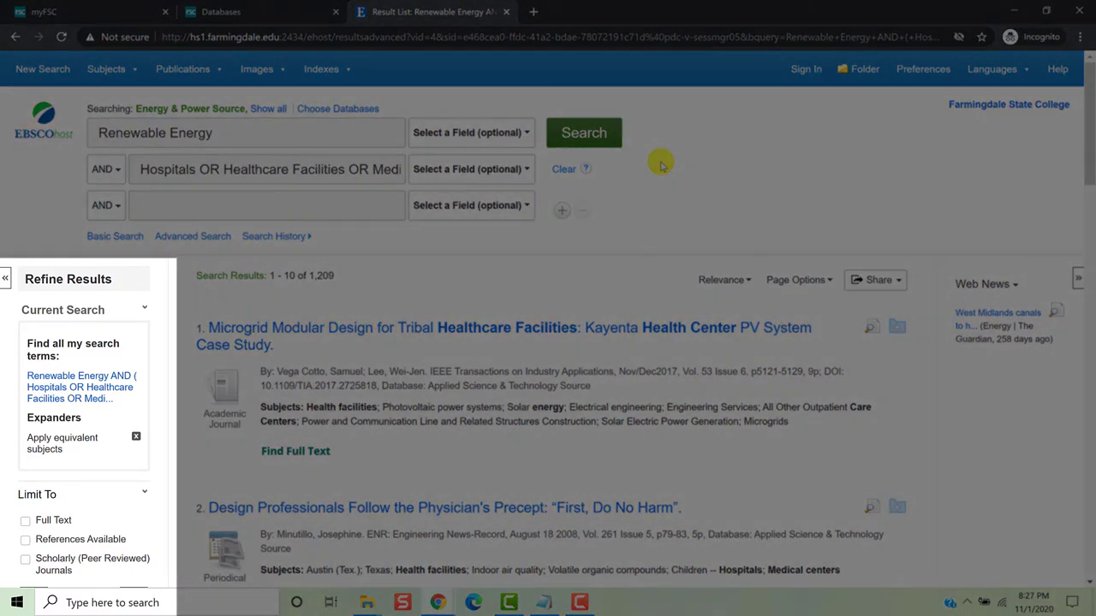
Limit the results to full-text articles from Scholarly (Peer Reviewed) Journals
scroll(661, 165, down, 3)
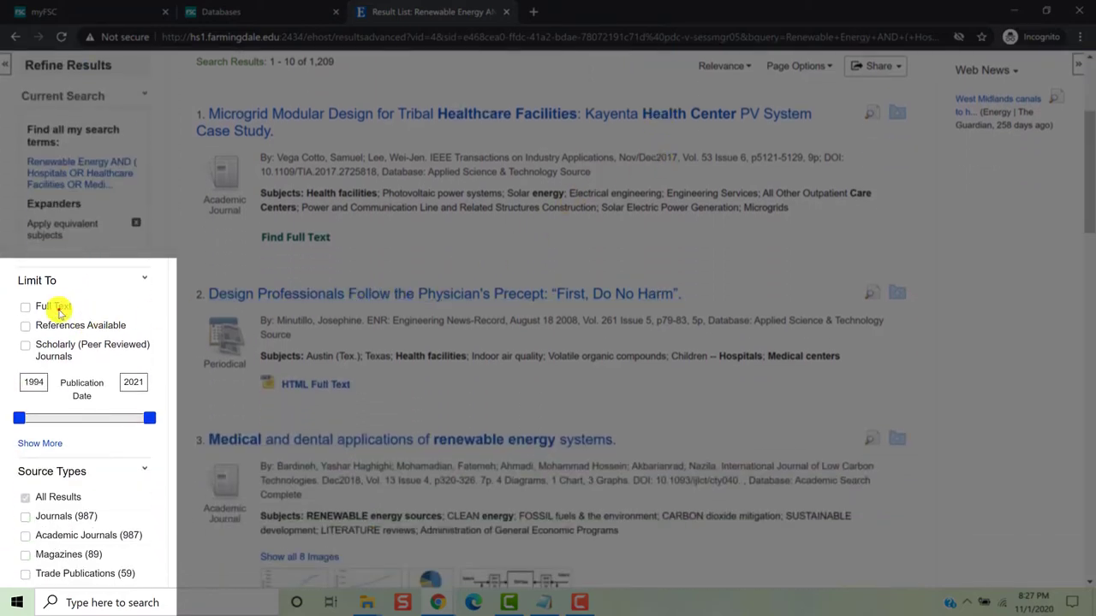
click(56, 308)
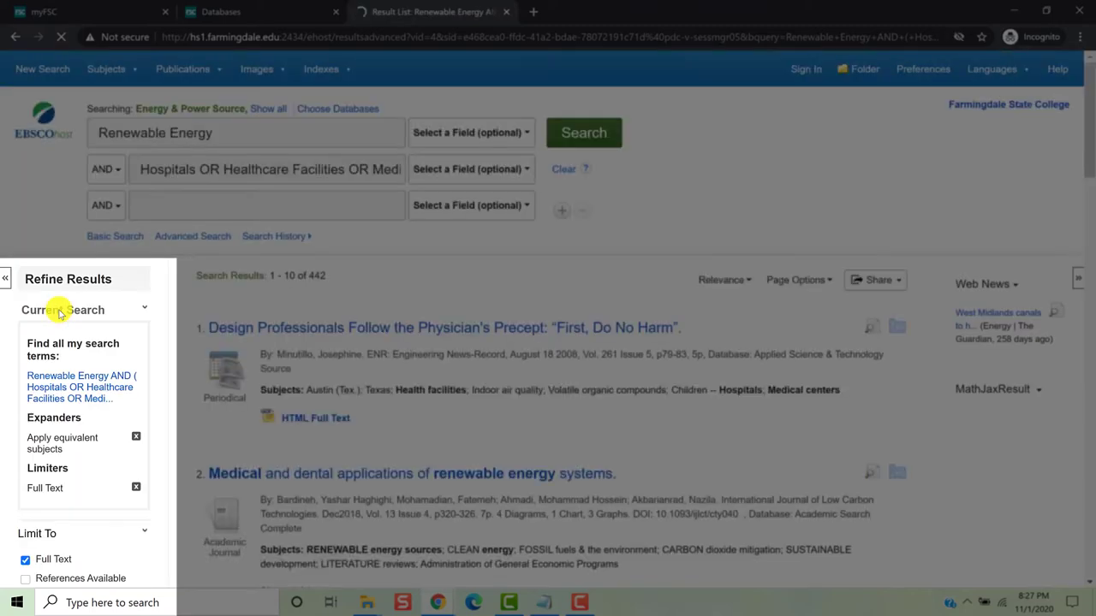
scroll(59, 313, down, 3)
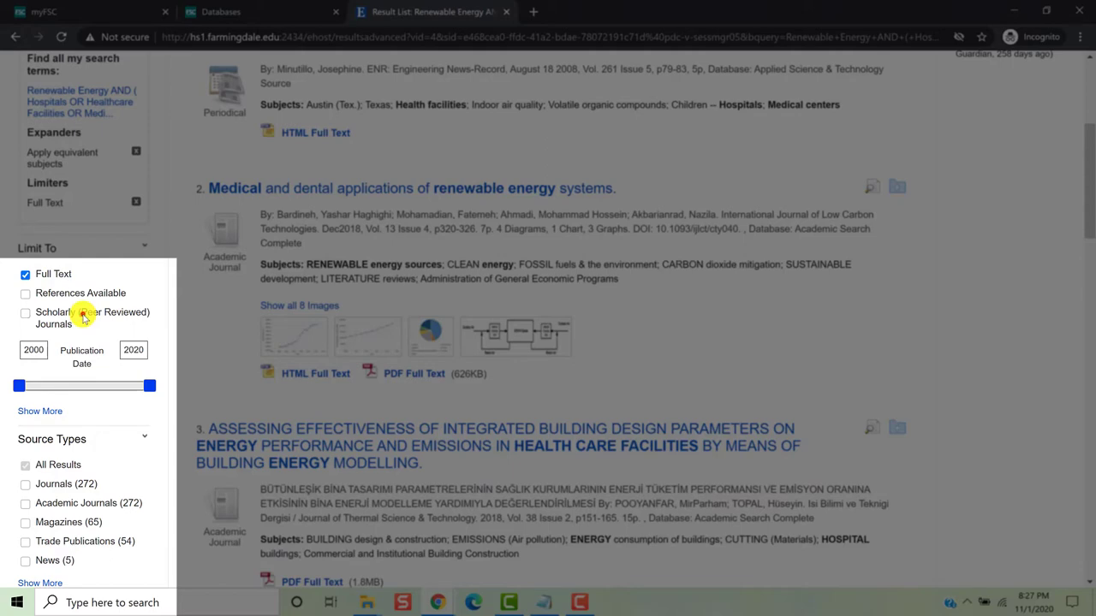
click(83, 316)
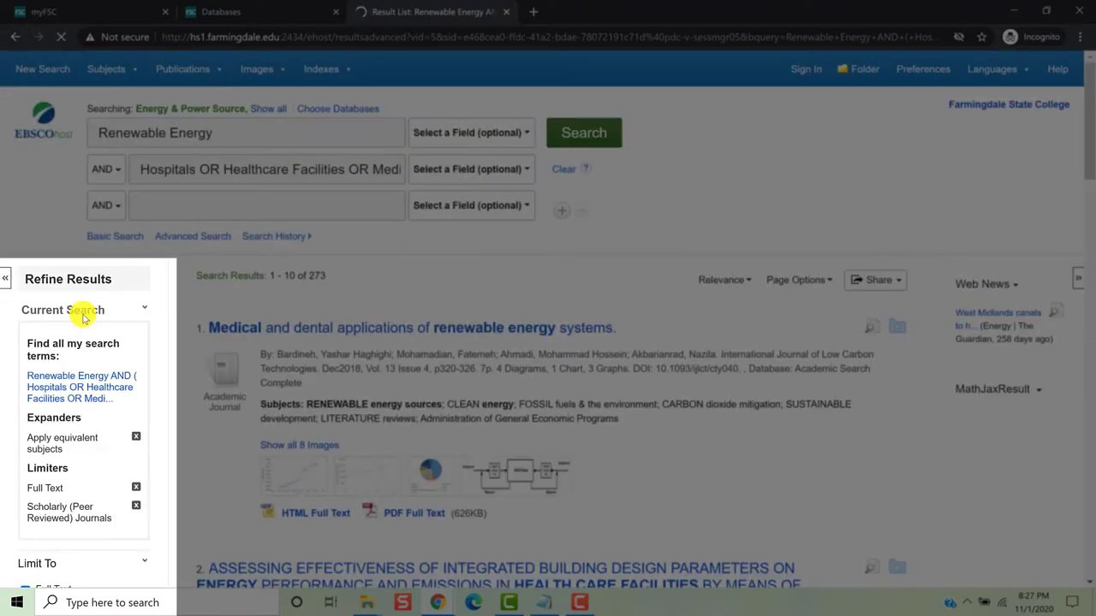
Set the publication start year to 2010 and limit Source Types to Academic Journals
scroll(83, 316, down, 3)
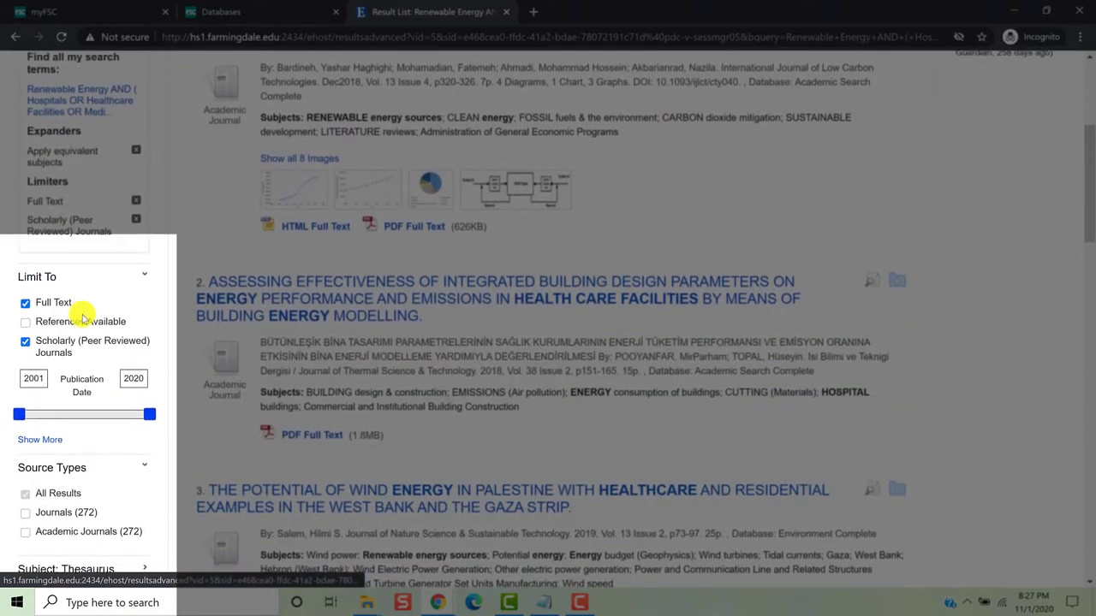
scroll(83, 319, down, 1)
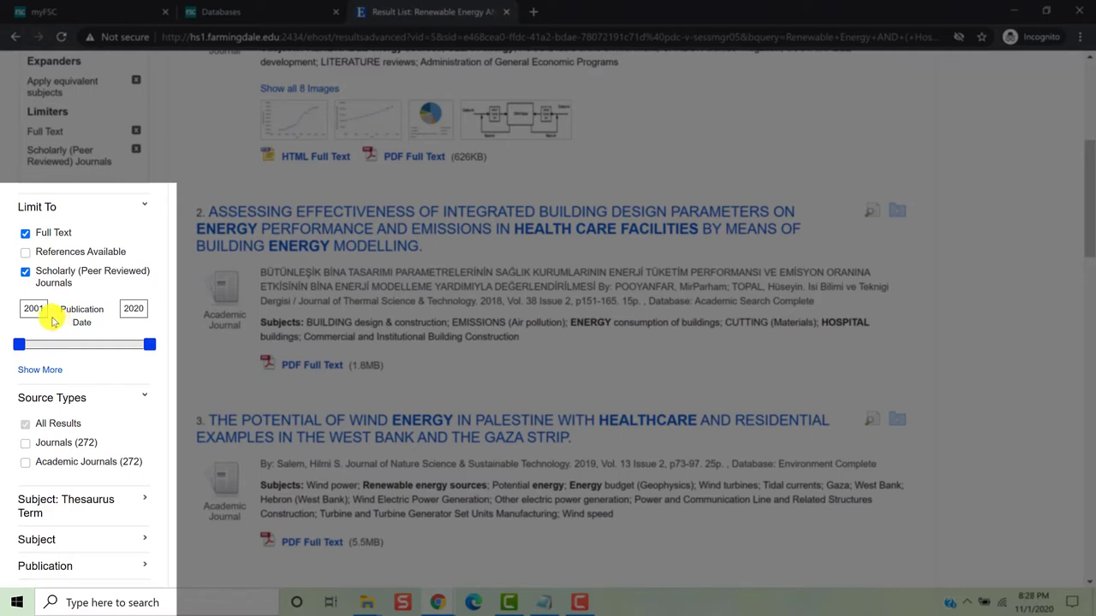
double_click(40, 310)
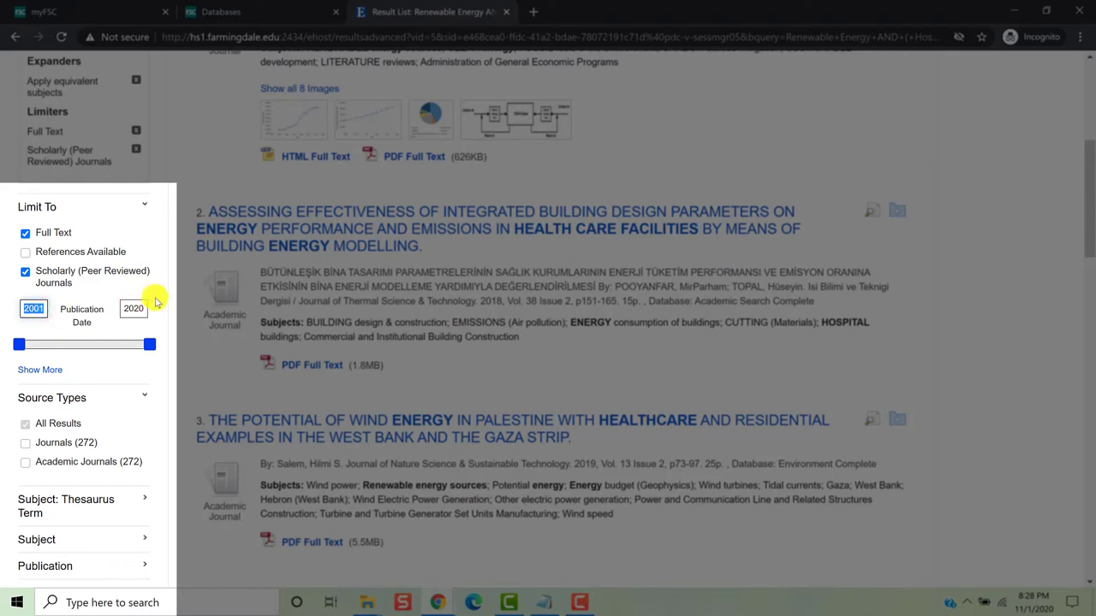
text(2010)
key(Return)
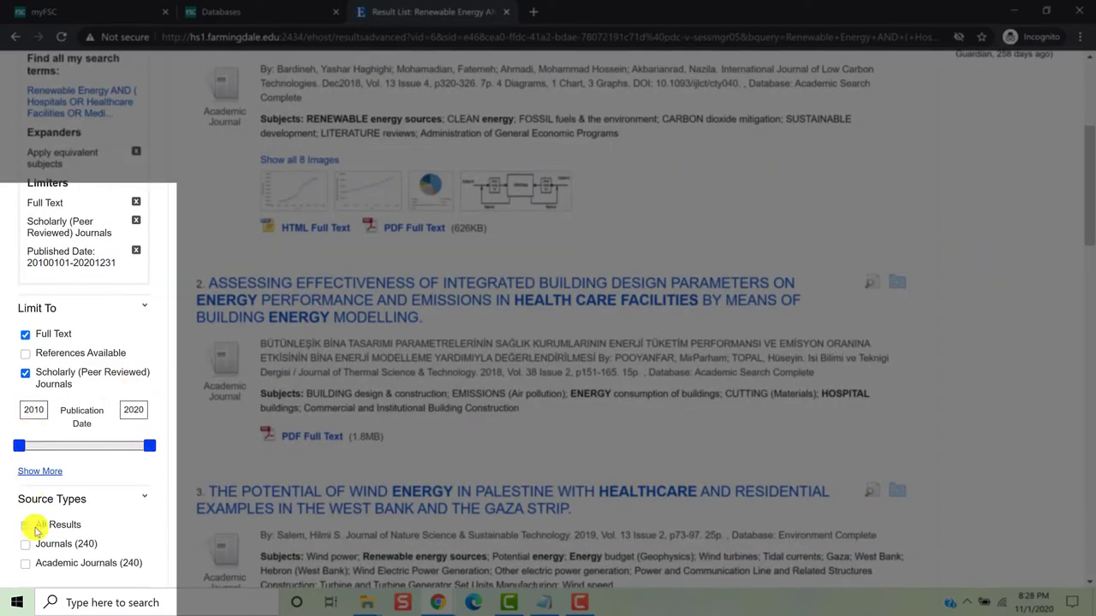
scroll(39, 564, down, 3)
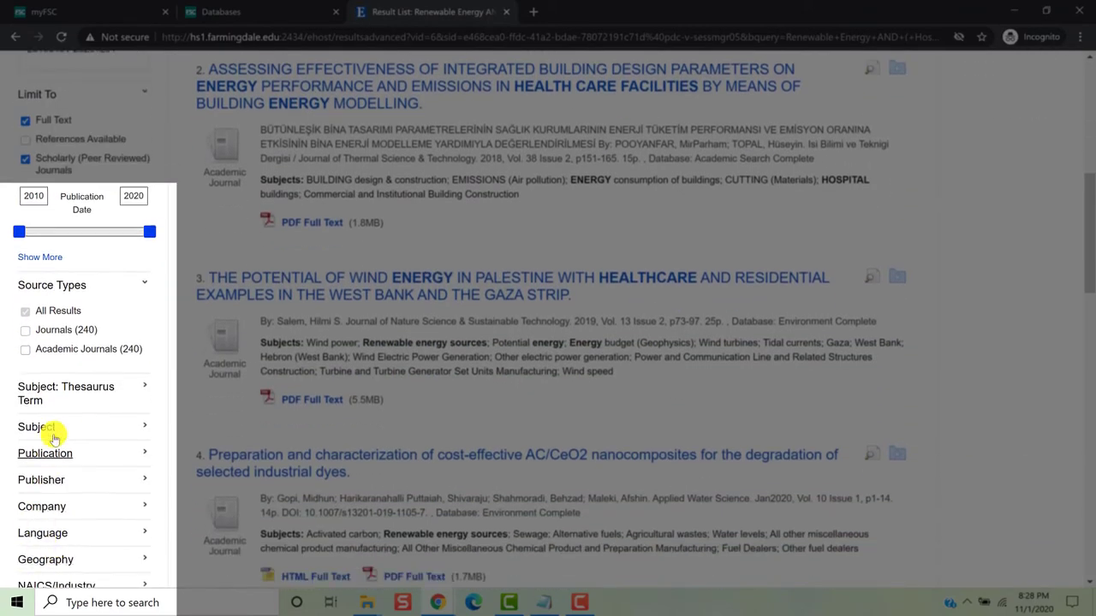
click(61, 353)
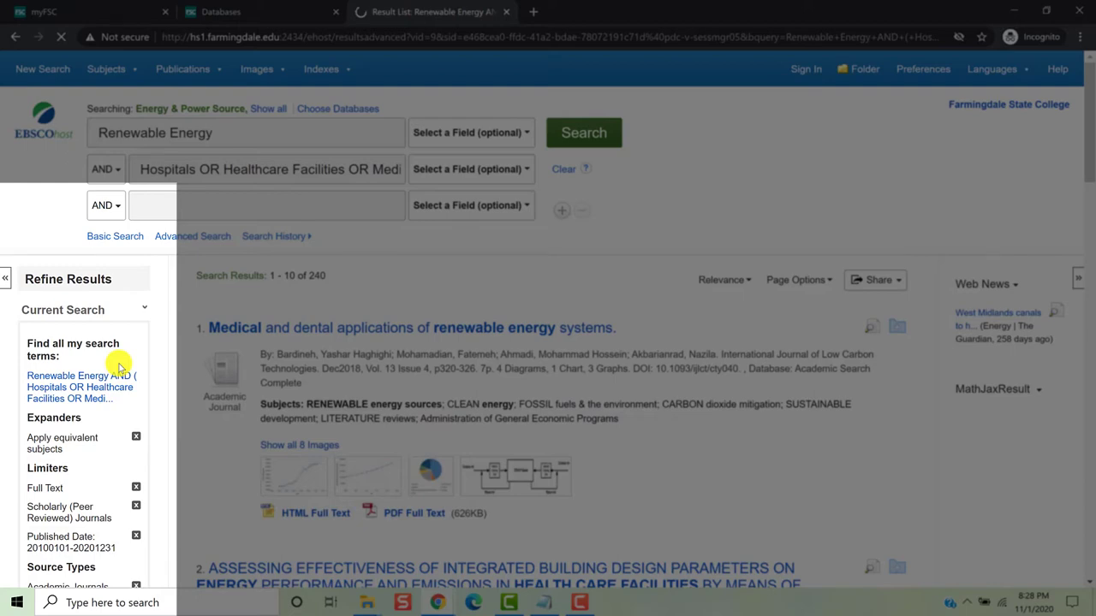
scroll(119, 368, down, 8)
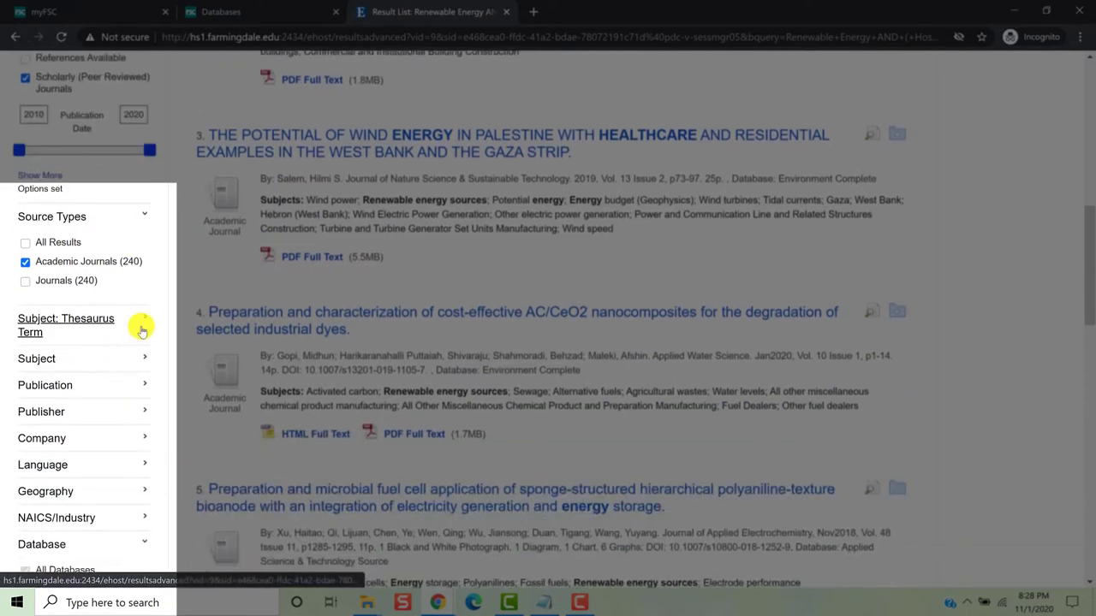
Browse the full Subject: Thesaurus Term list sorted by name, then cancel without applying any term
click(142, 325)
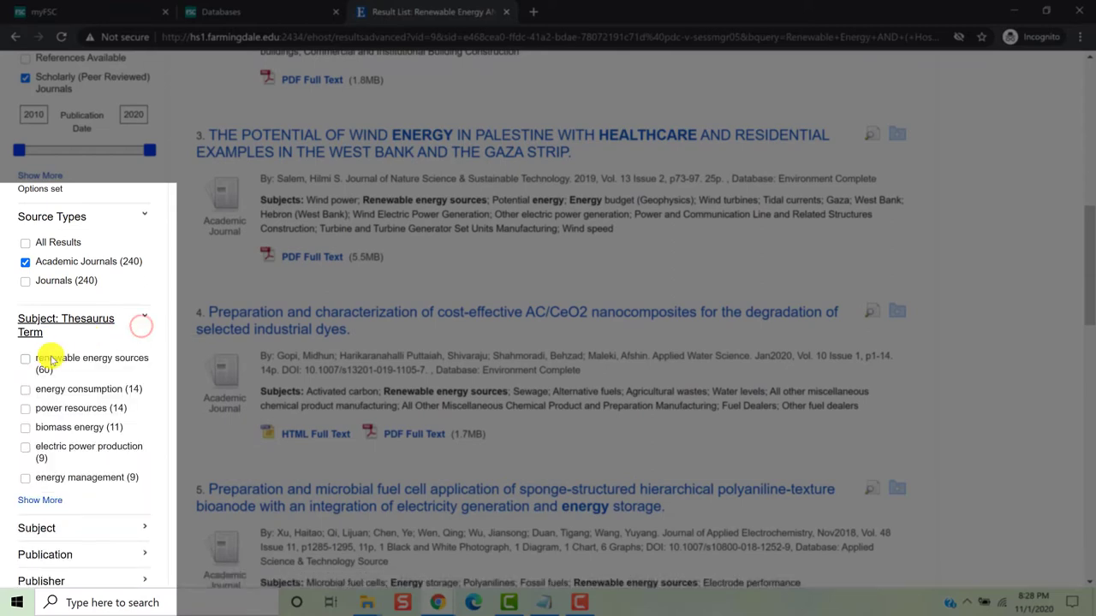
click(31, 502)
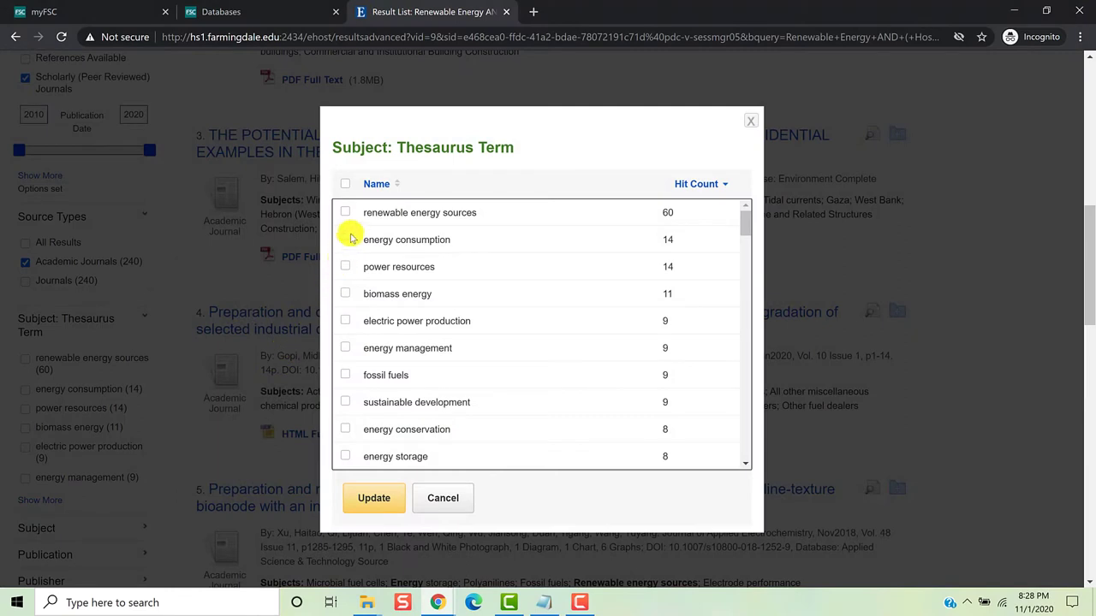
click(374, 184)
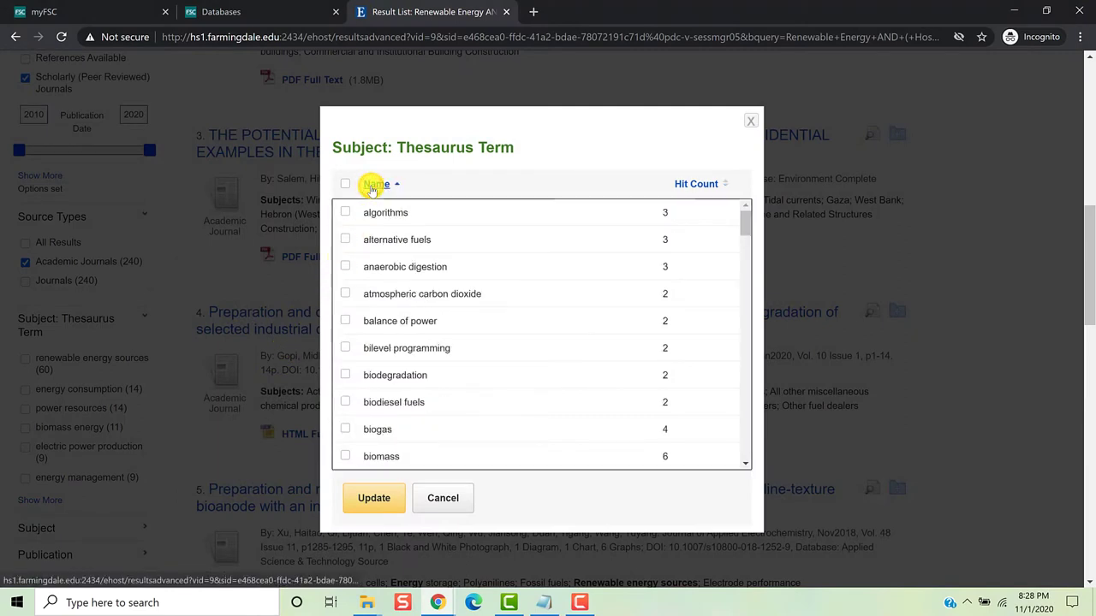
scroll(362, 293, down, 4)
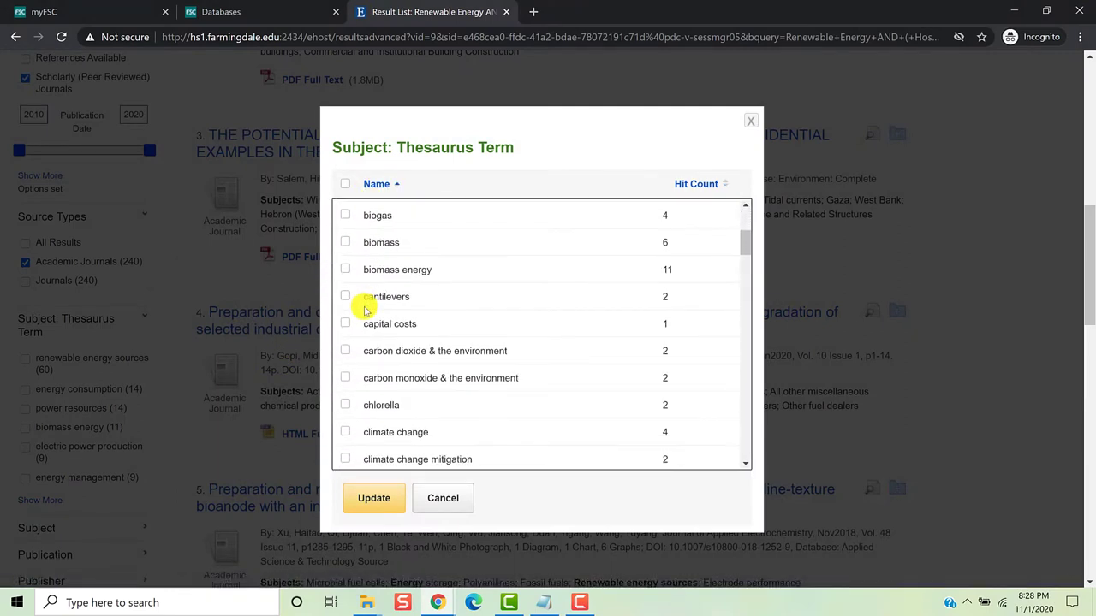
scroll(364, 311, down, 5)
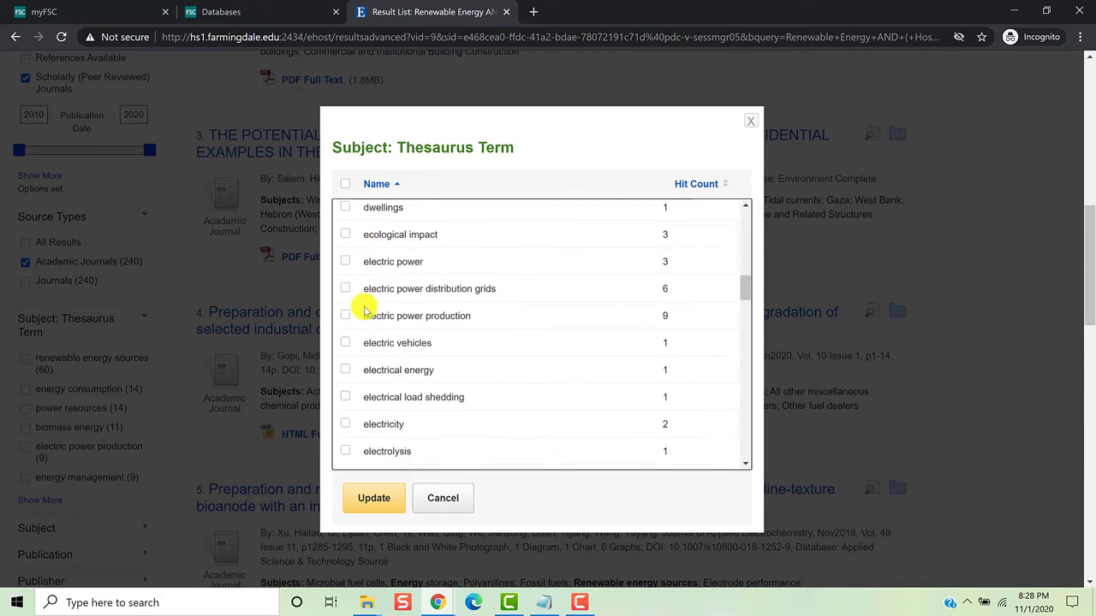
scroll(364, 312, down, 5)
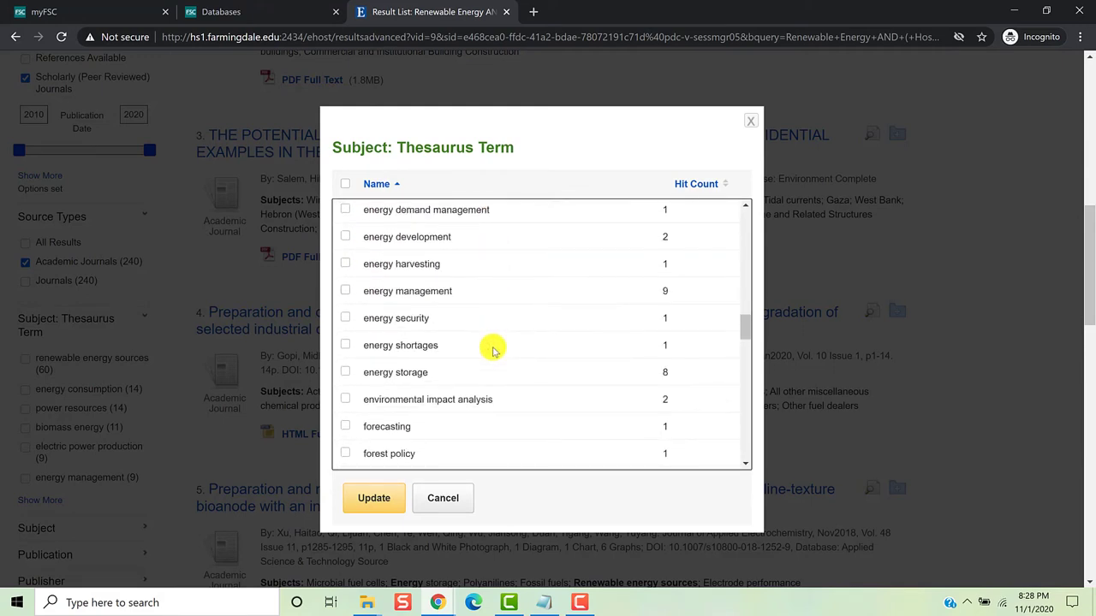
scroll(492, 351, down, 4)
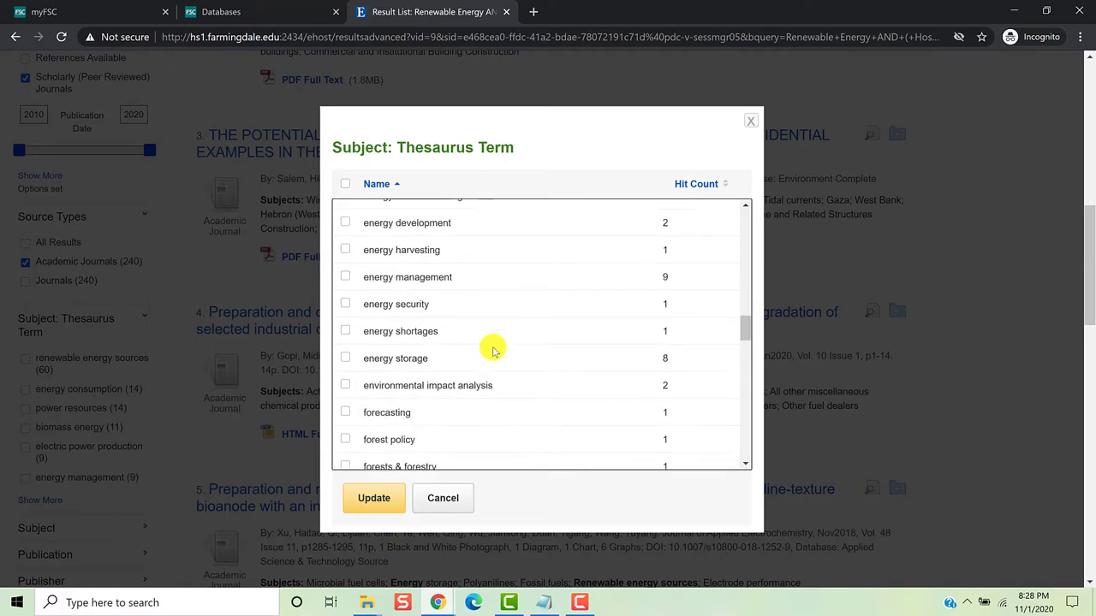
click(446, 500)
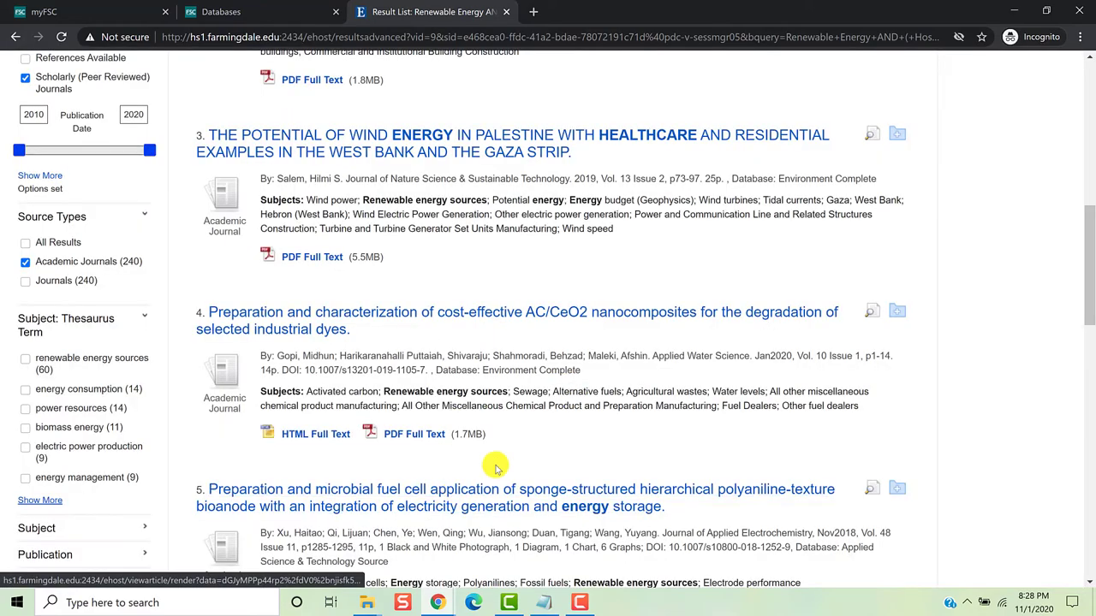
scroll(494, 467, up, 8)
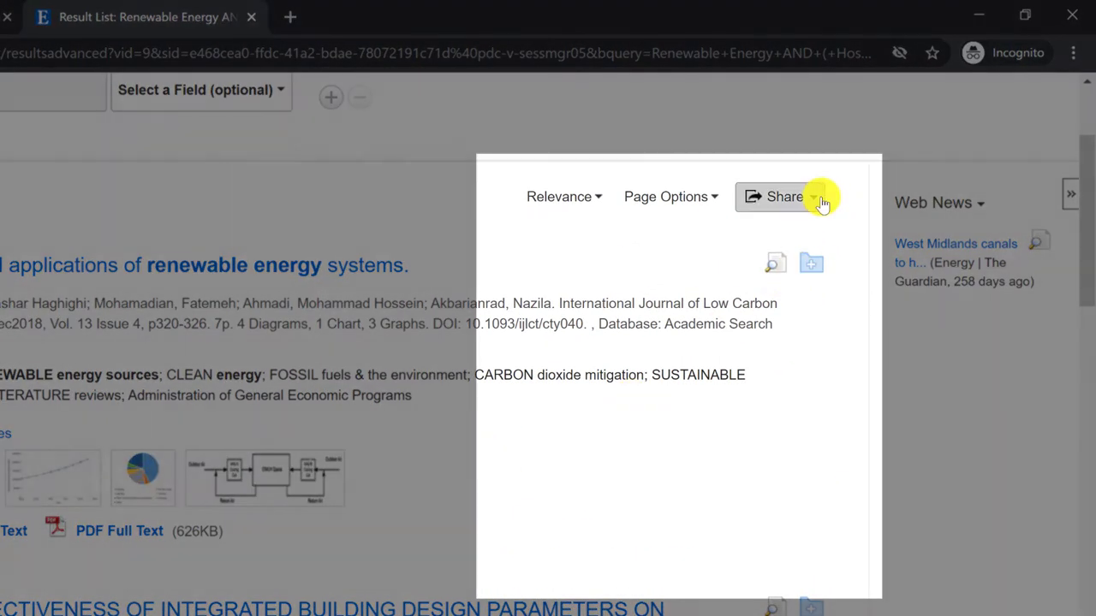
Select the search's permalink from the Share options, then close the Share dropdown
click(820, 201)
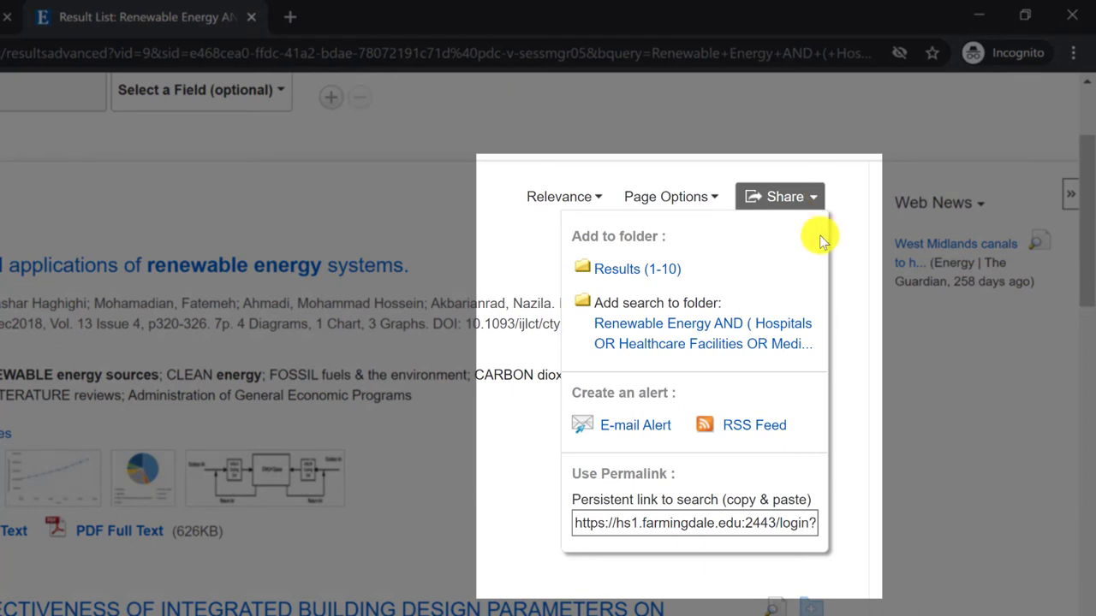
click(664, 522)
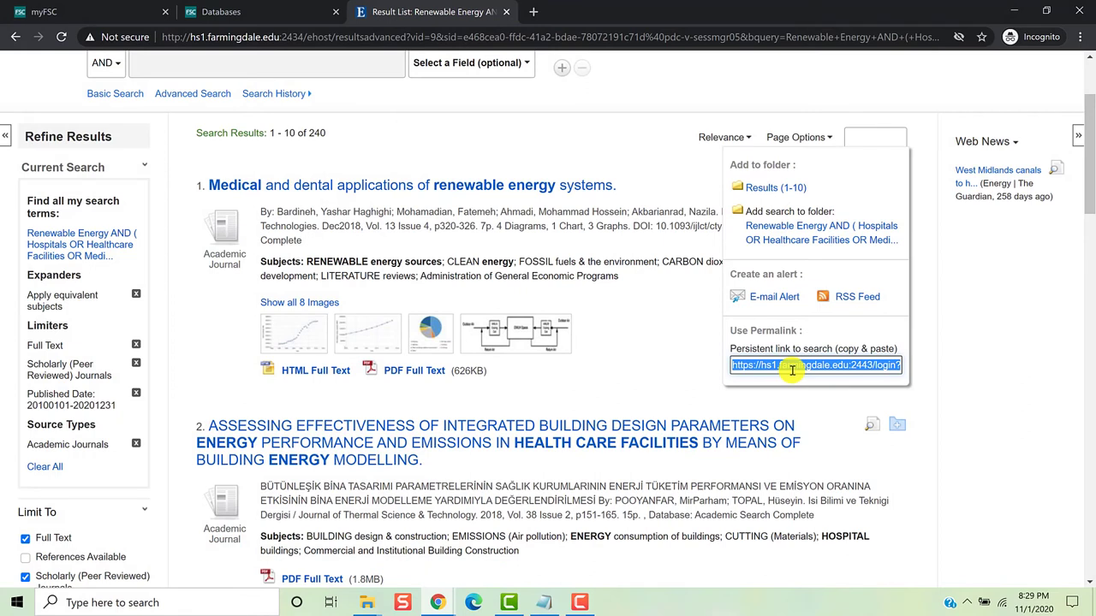
click(650, 362)
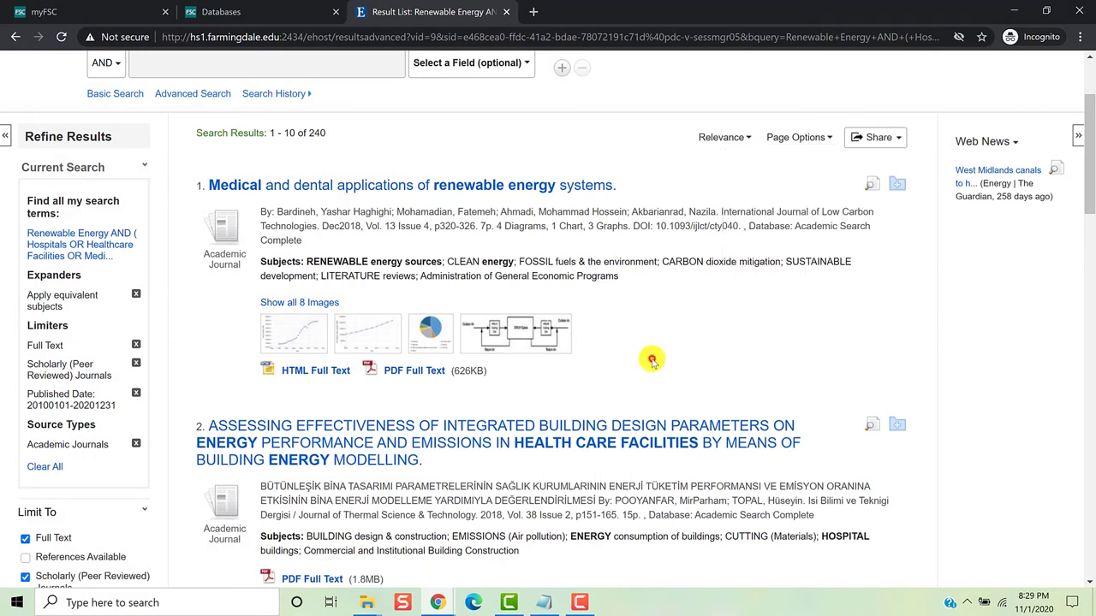
Open 'Medical and dental applications of renewable energy systems' and copy its RENEWABLE energy sources subject term
click(553, 194)
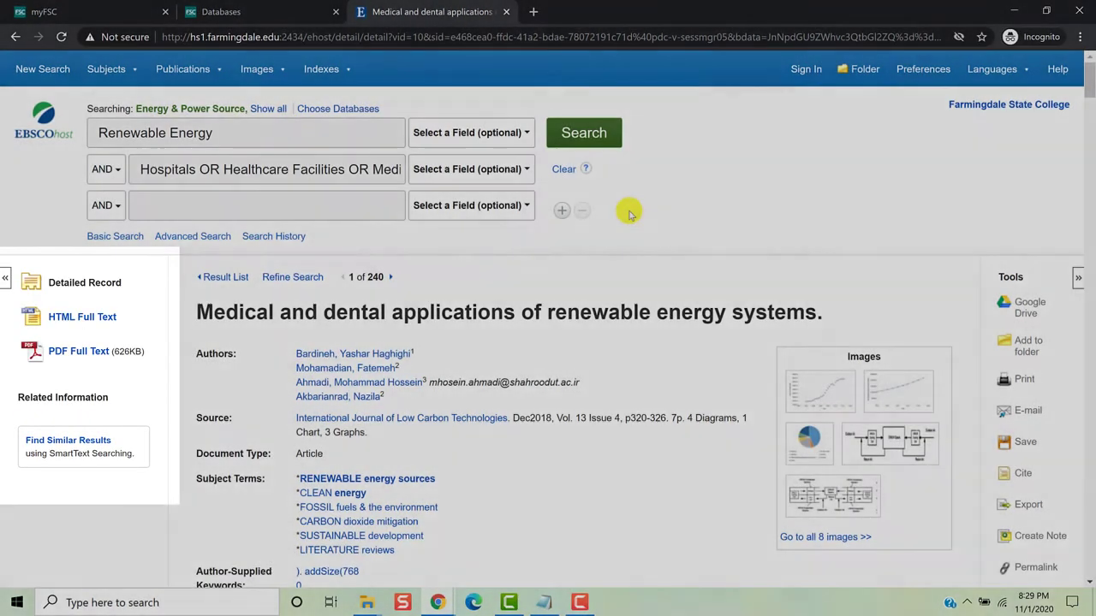
scroll(604, 445, down, 2)
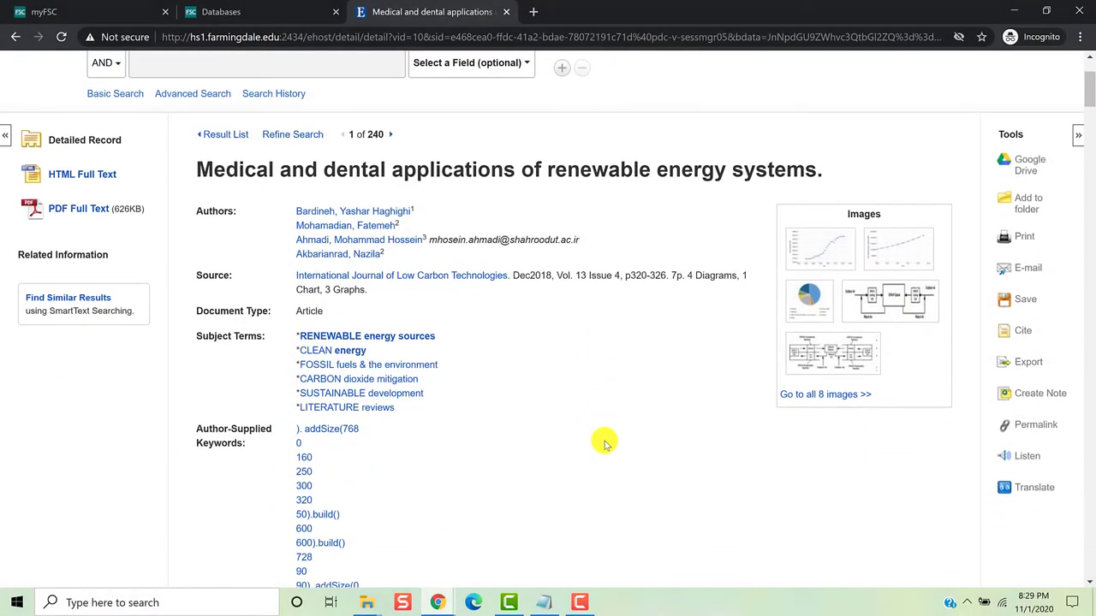
scroll(604, 443, down, 1)
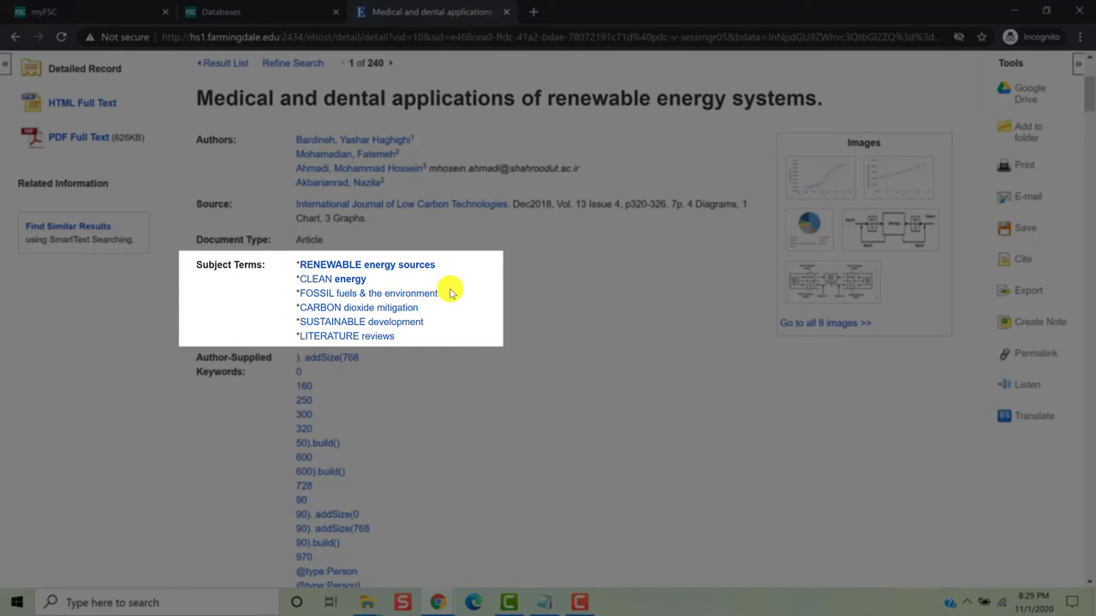
click(424, 268)
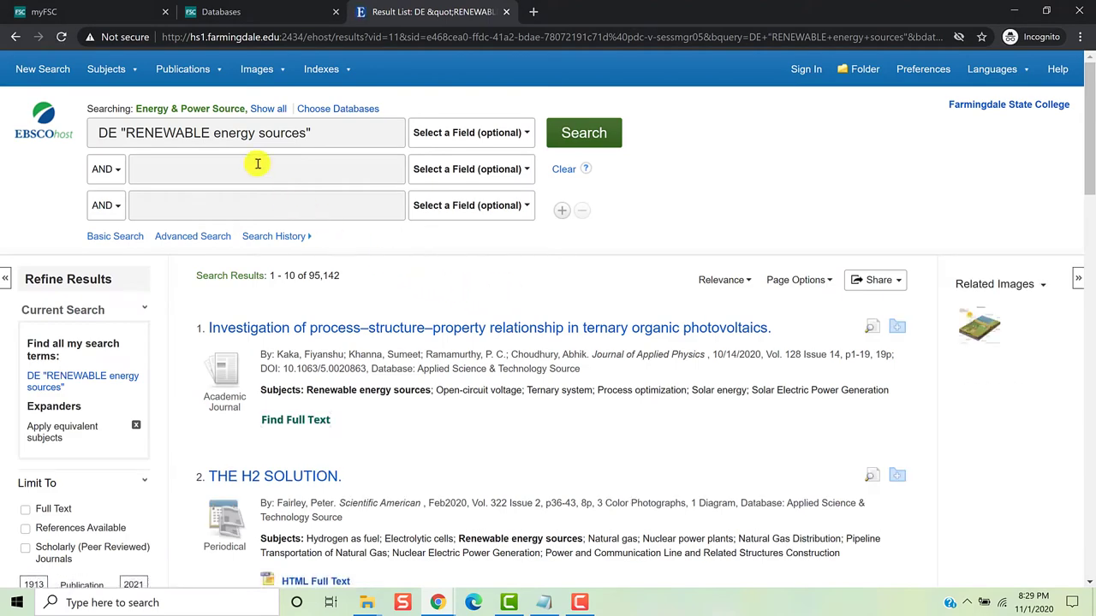
click(15, 37)
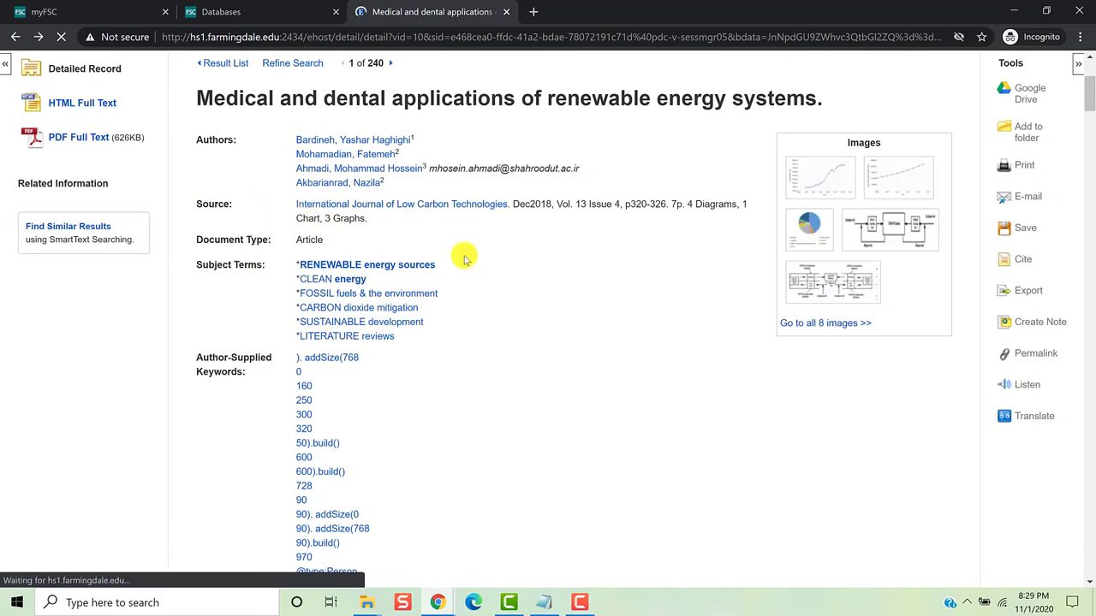
drag(469, 265, 299, 269)
key(ctrl+c)
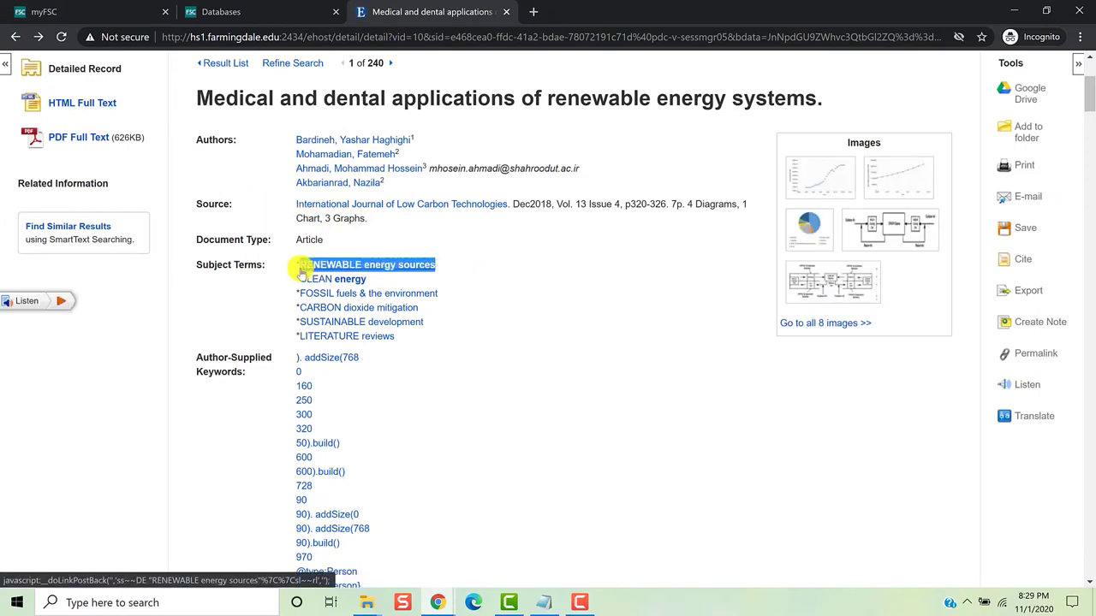
scroll(307, 274, up, 2)
scroll(306, 274, up, 2)
Replace the first search row with RENEWABLE energy sources, restricted to SU Subject Terms
drag(271, 142, 103, 128)
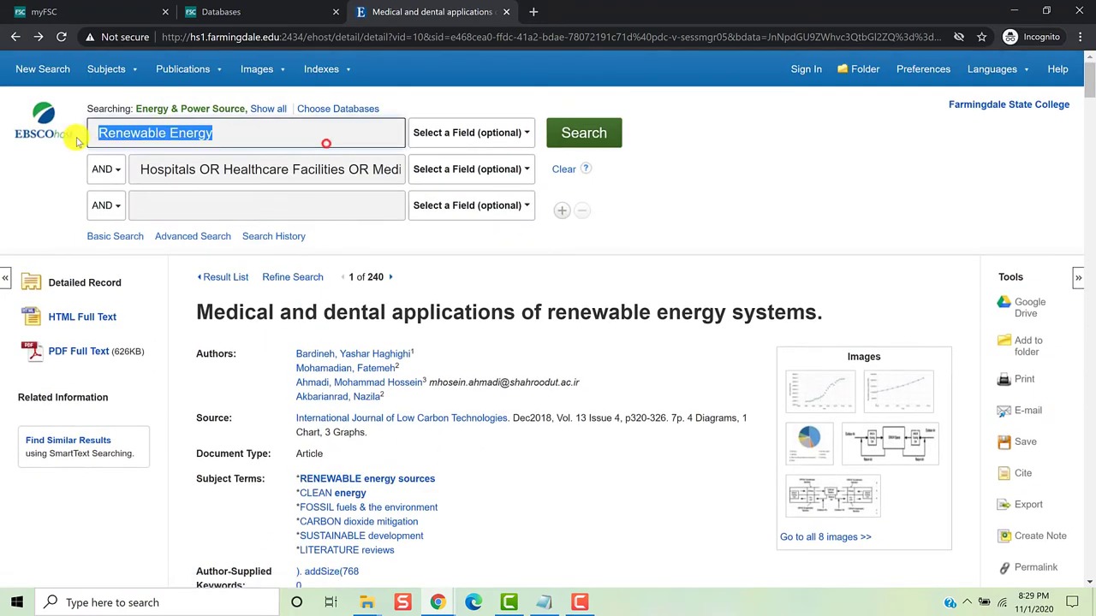
key(ctrl+v)
click(451, 137)
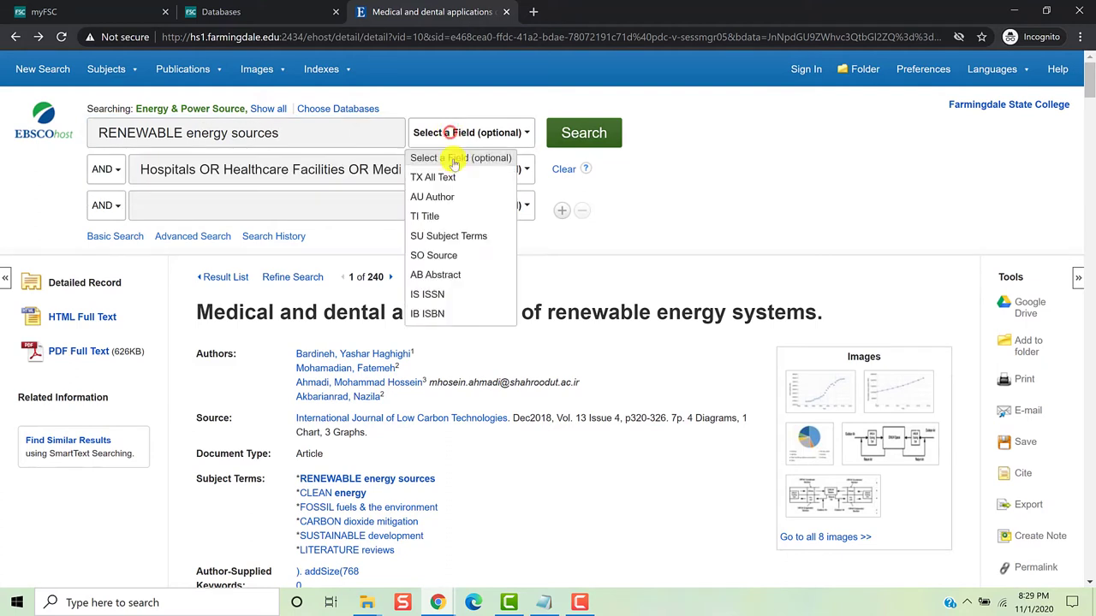
click(452, 235)
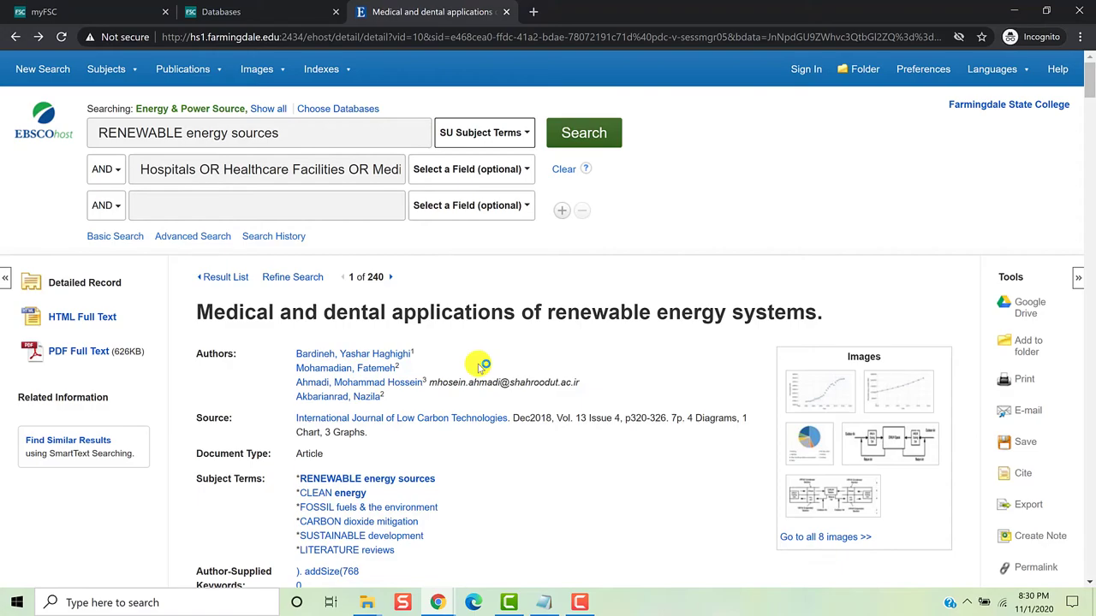
scroll(480, 367, down, 10)
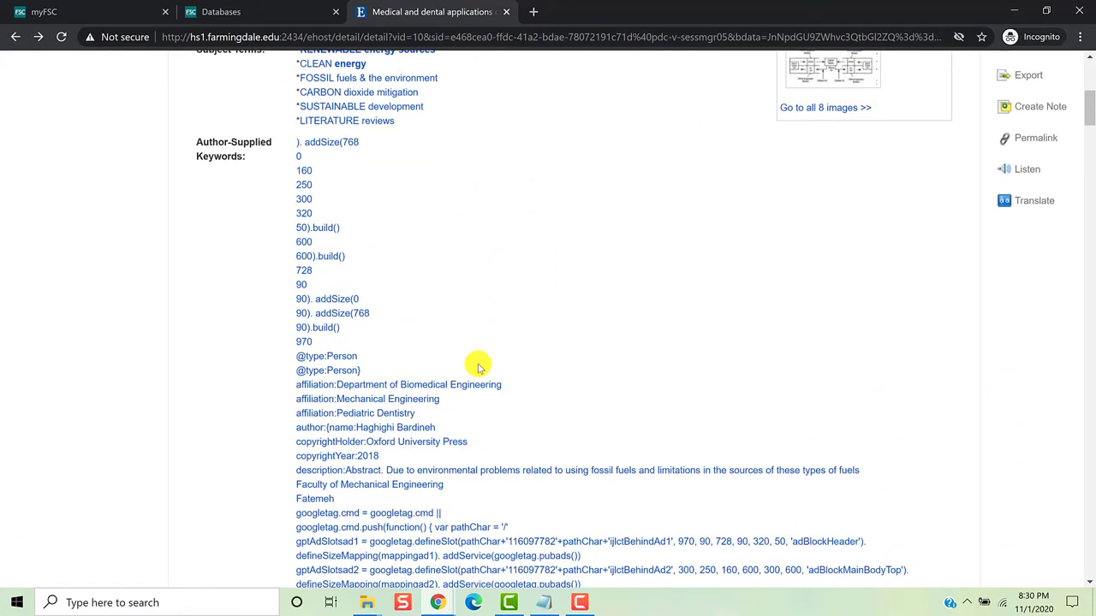
scroll(480, 367, down, 10)
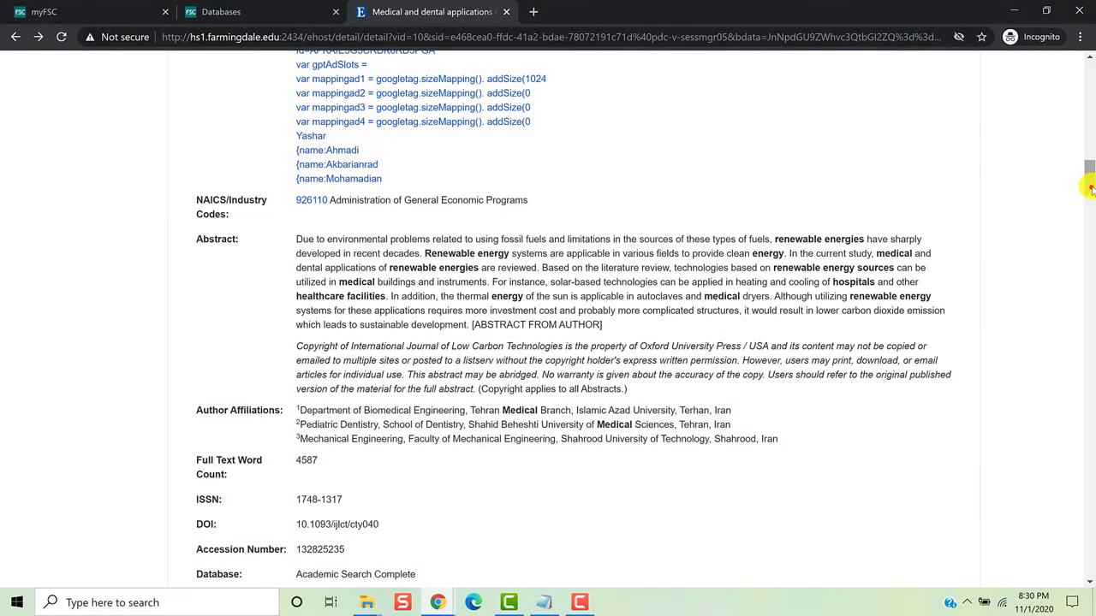
drag(1090, 186, 1090, 159)
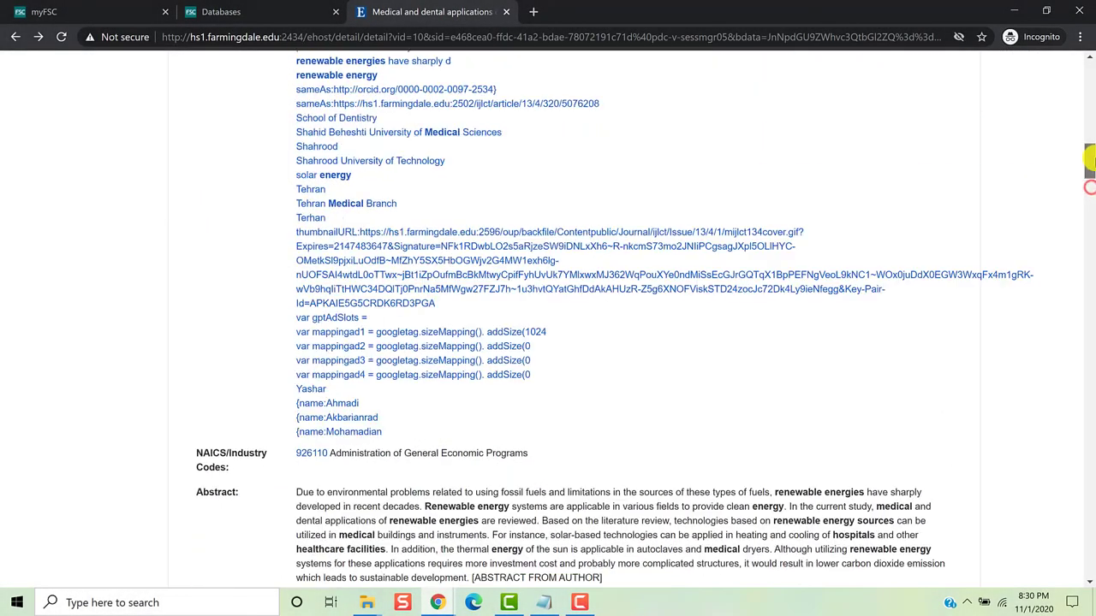
scroll(1090, 163, up, 10)
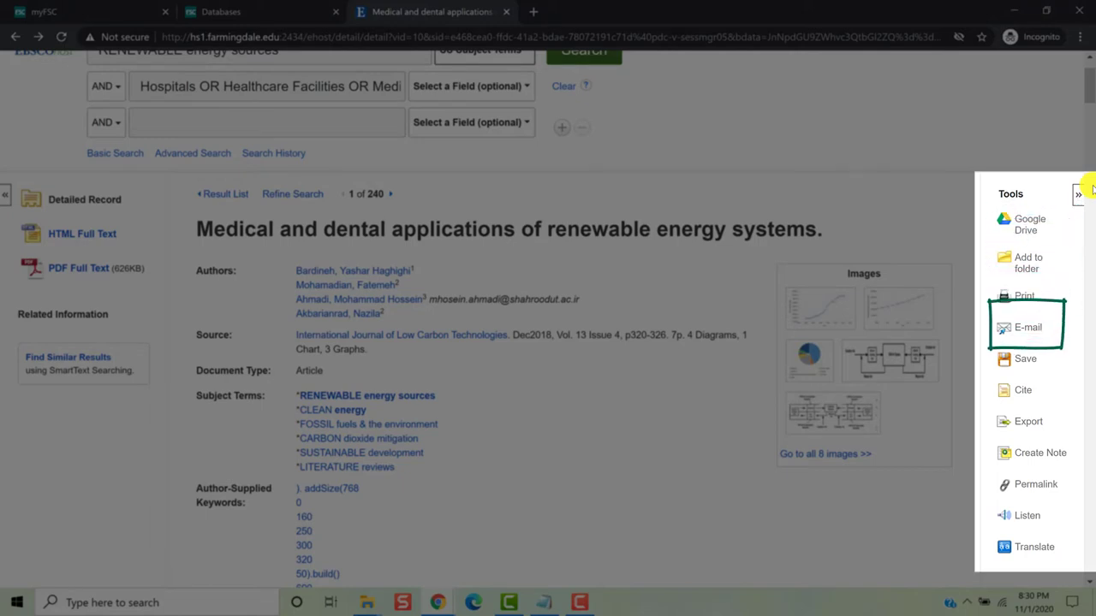
Review the article's citation formats down to APA, then display its permalink
click(1026, 391)
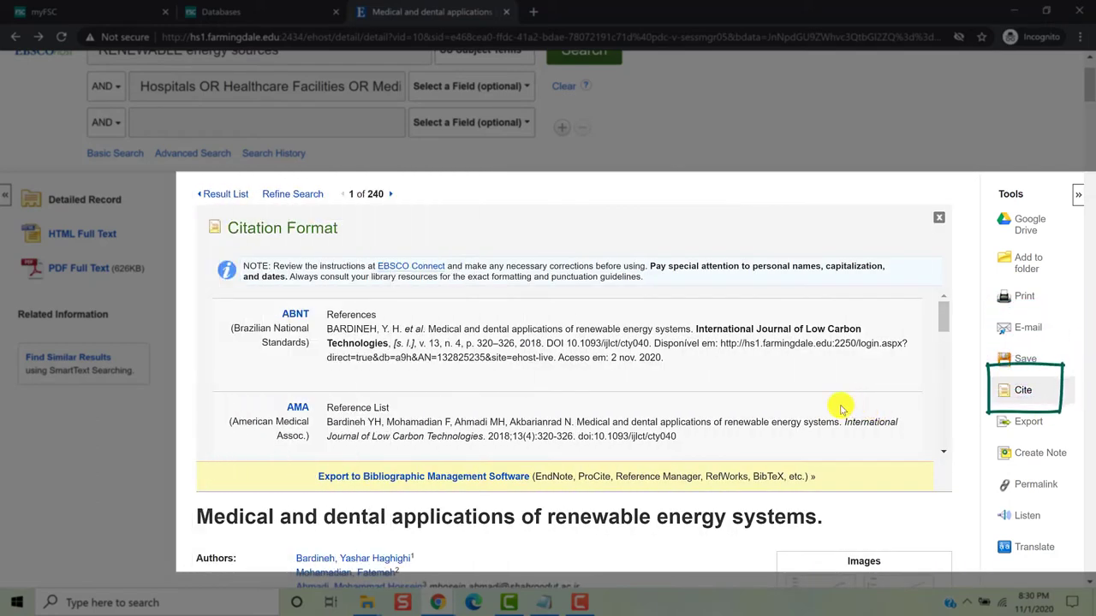
scroll(794, 403, down, 2)
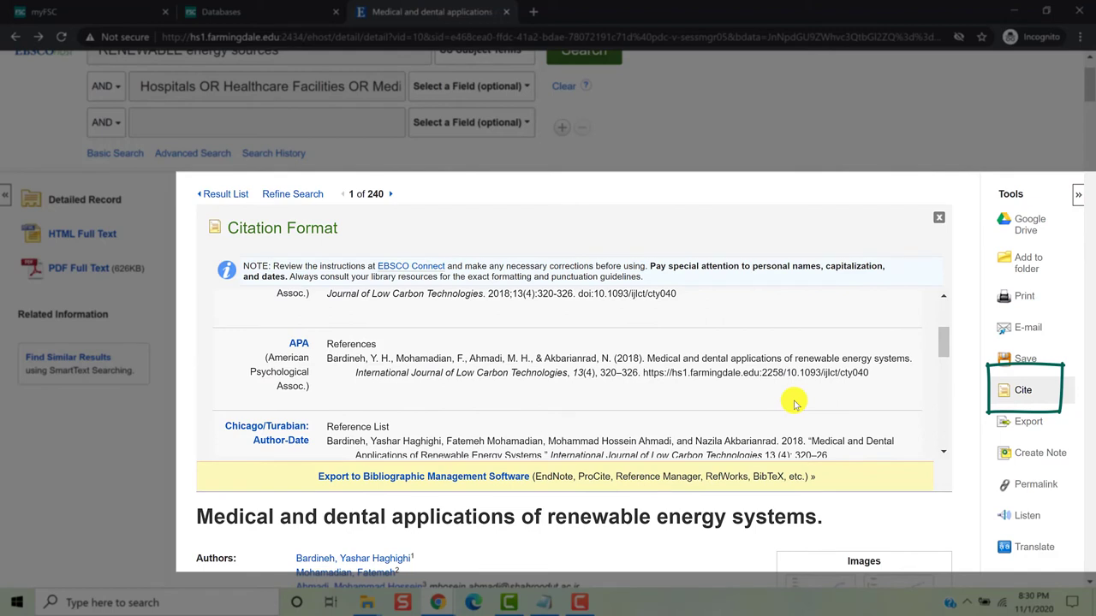
click(1010, 488)
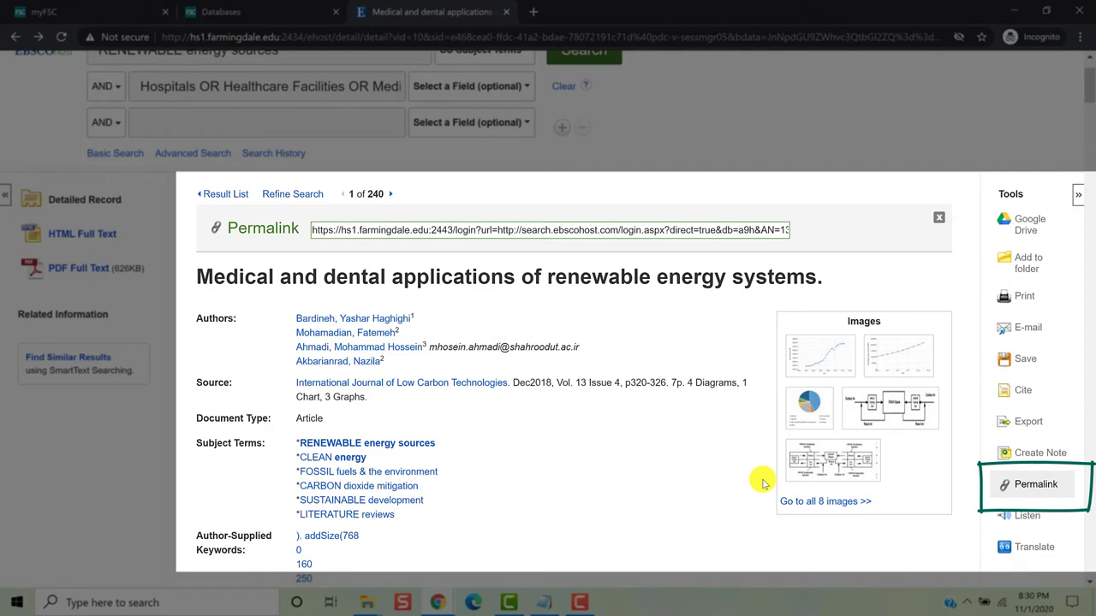
Select the article's full permalink URL for copying
click(709, 231)
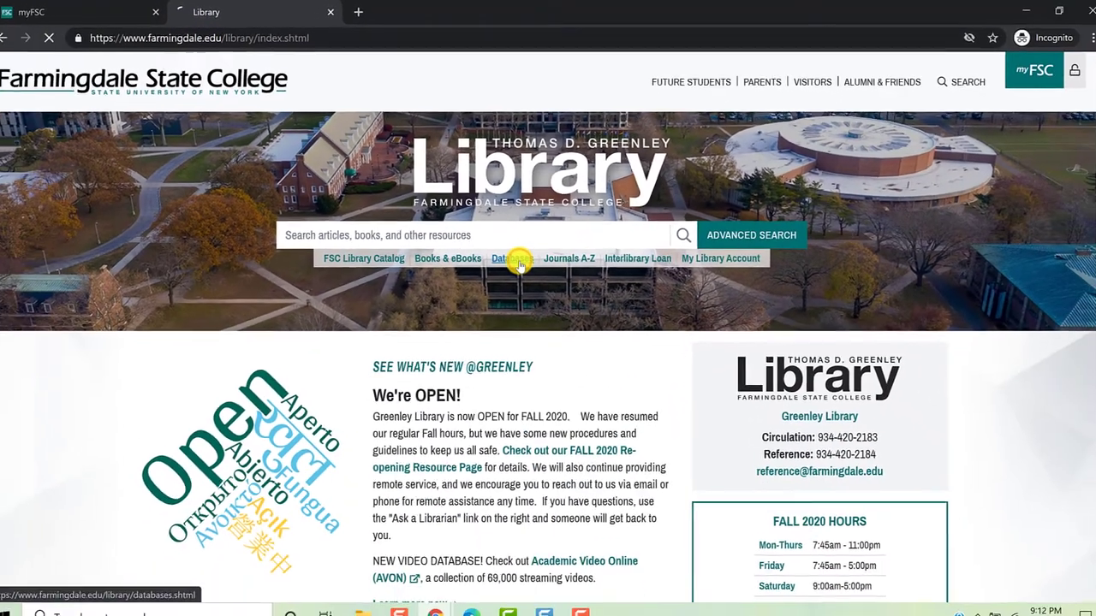
Filter the library's Databases list by 'iee' and open IEEE Xplore Digital Library
click(501, 438)
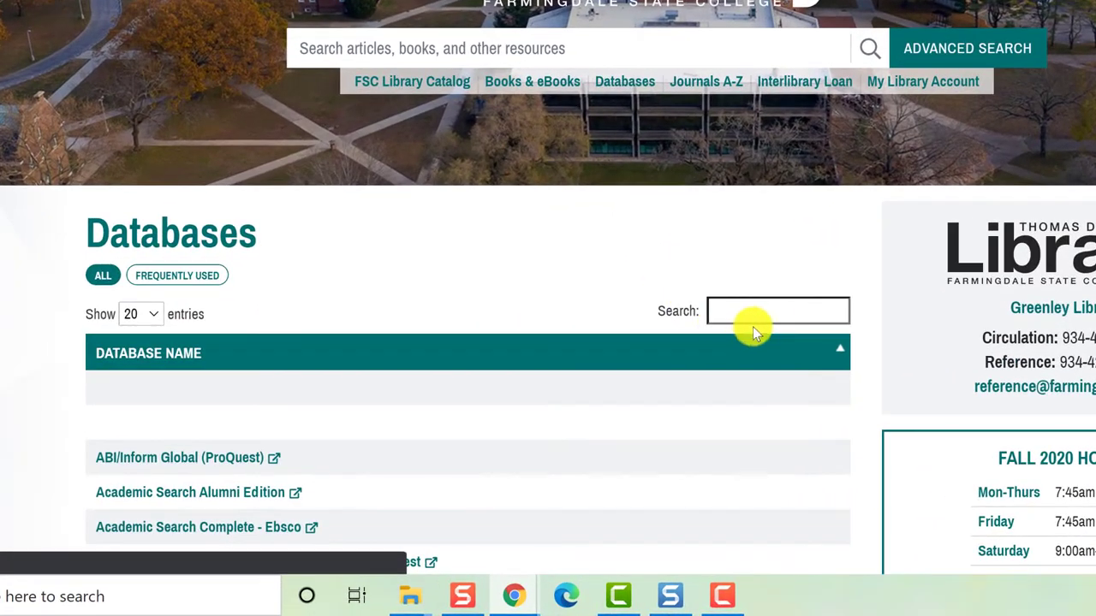
click(768, 316)
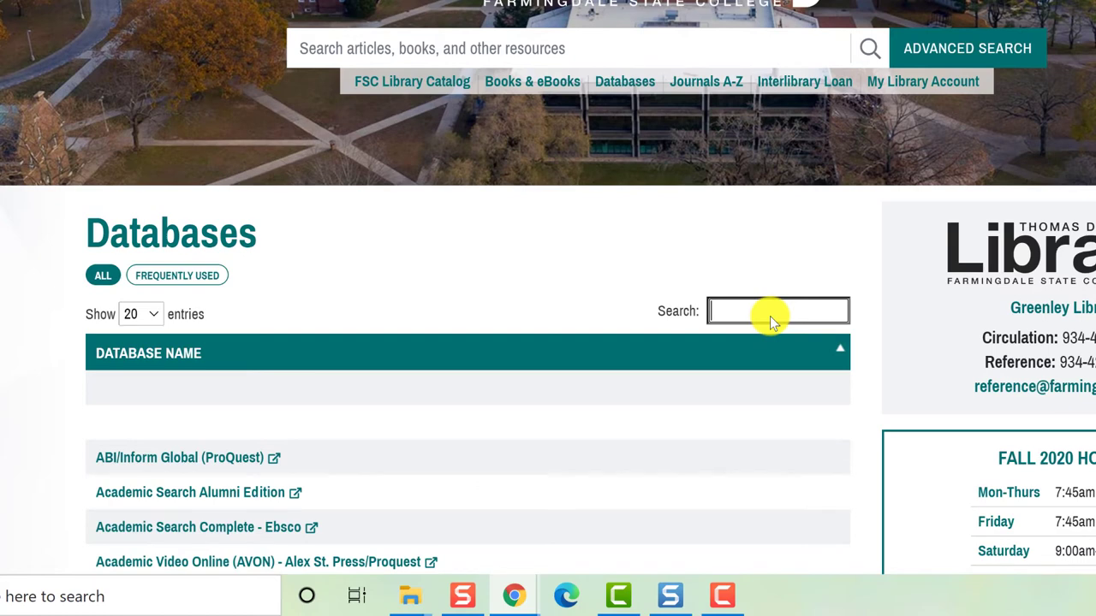
text(iee)
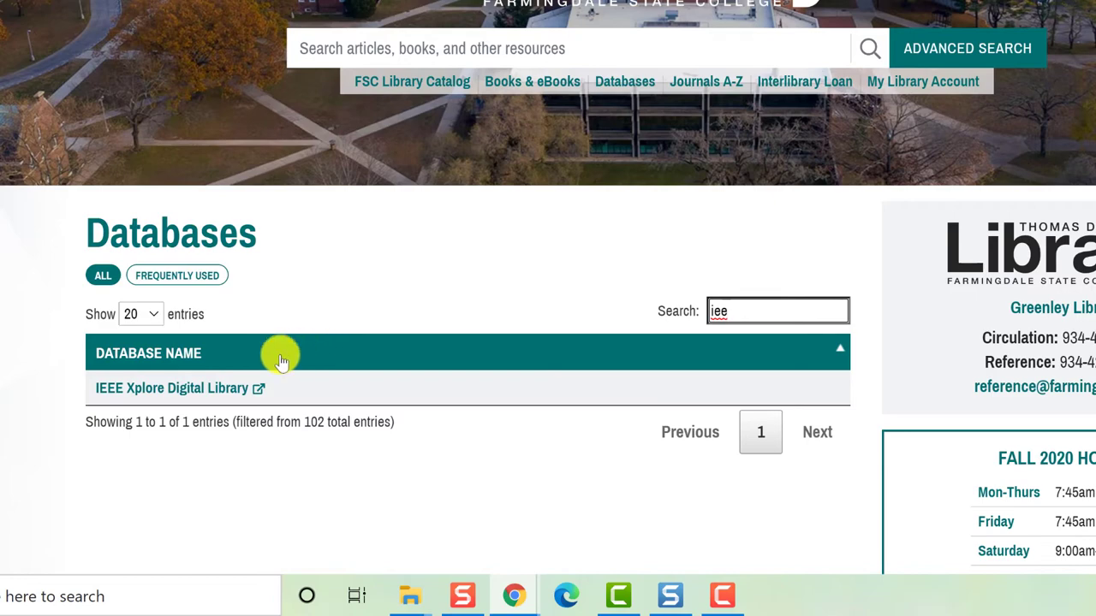
click(248, 394)
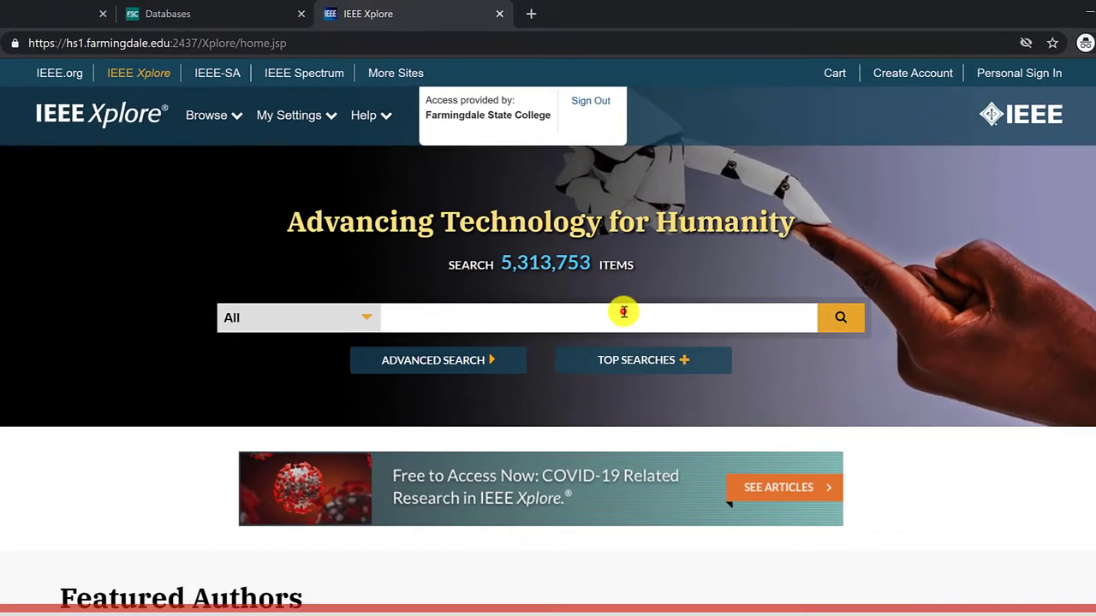
Search IEEE Xplore for 'photovoltaic cells', returning 31,710 results
click(613, 268)
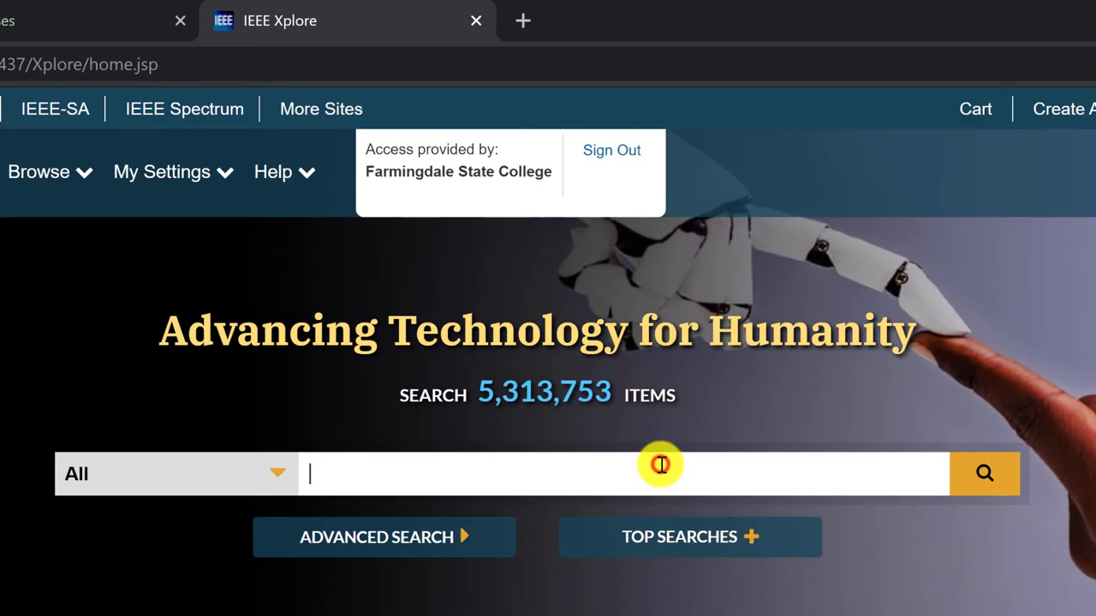
text(photovoltaic cells)
click(975, 472)
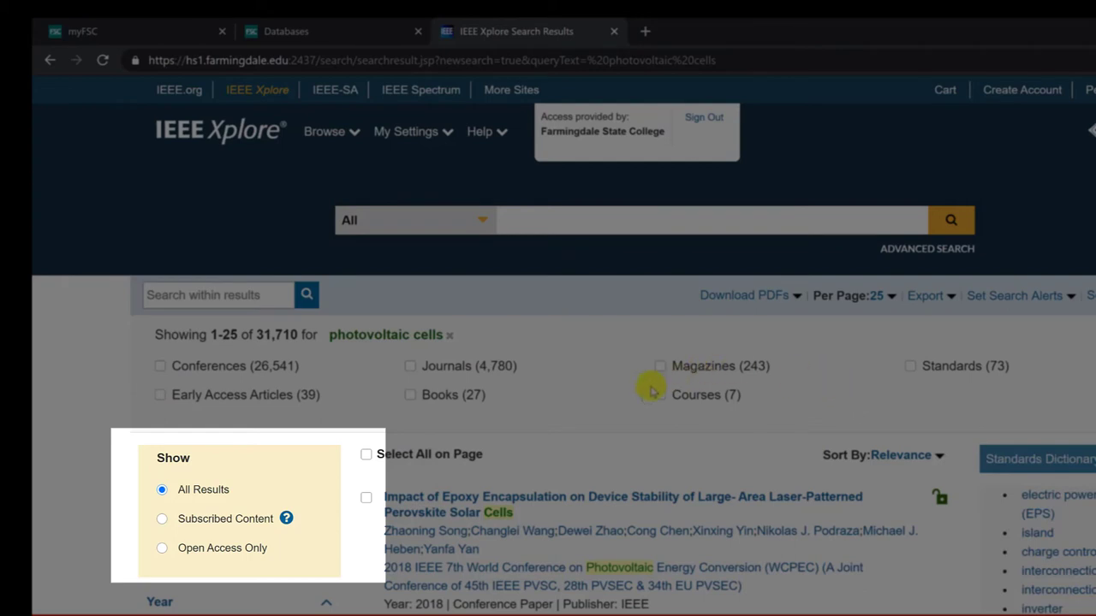
Limit the results to subscribed content and apply a 2010–2020 publication-year range
click(240, 520)
scroll(240, 521, down, 2)
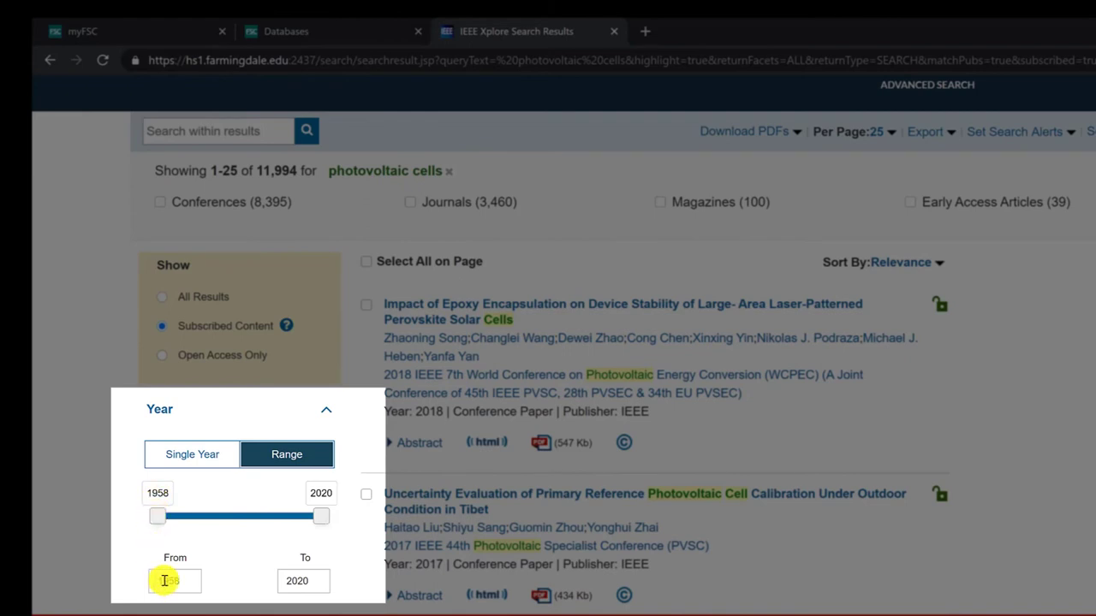
scroll(163, 580, down, 1)
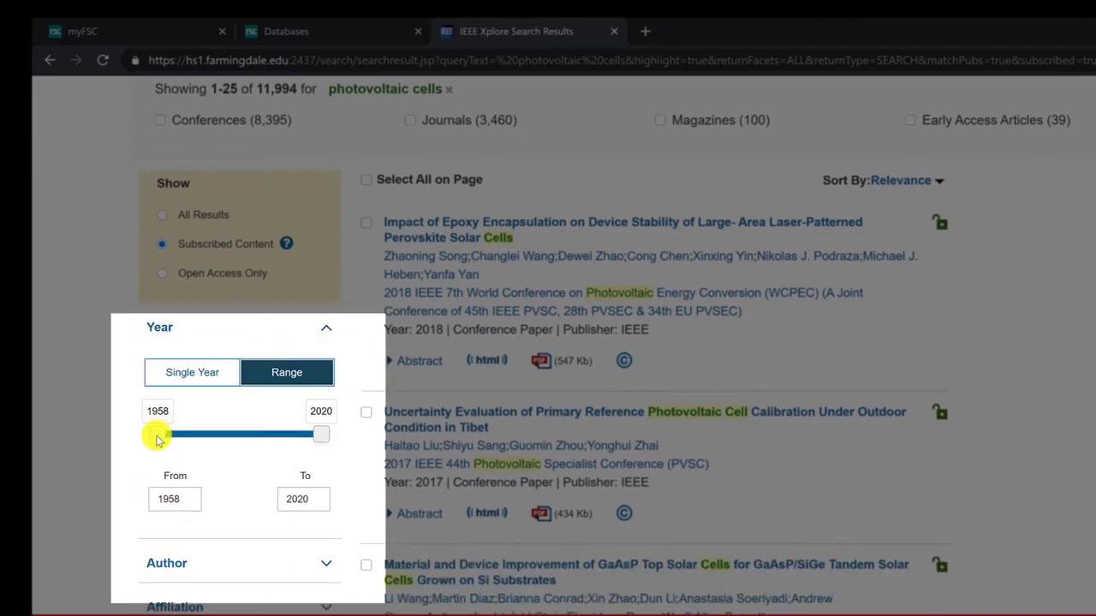
drag(157, 436, 294, 446)
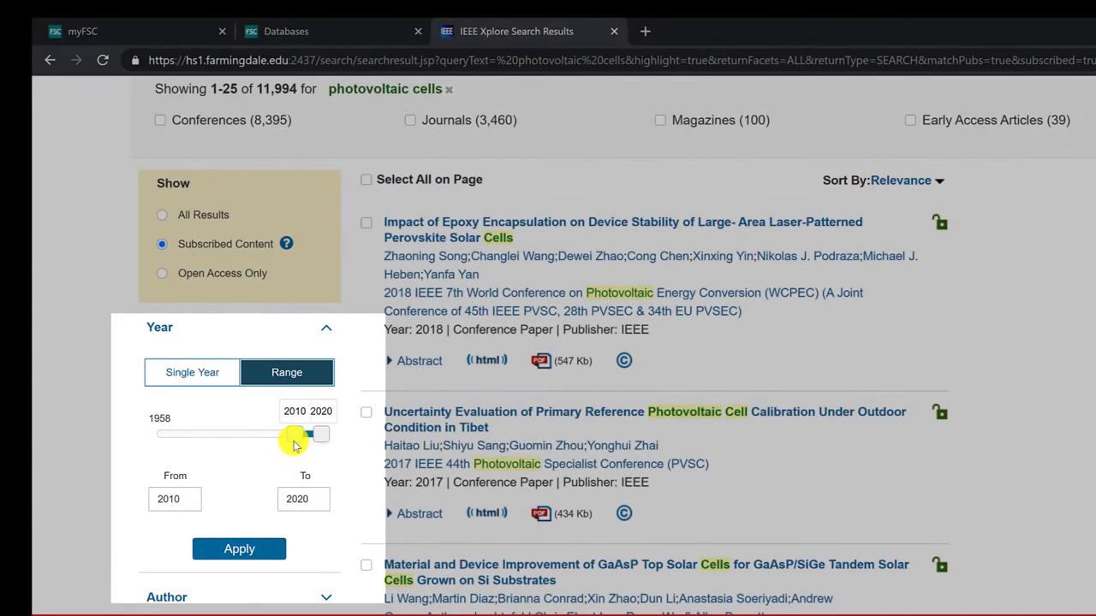
click(249, 547)
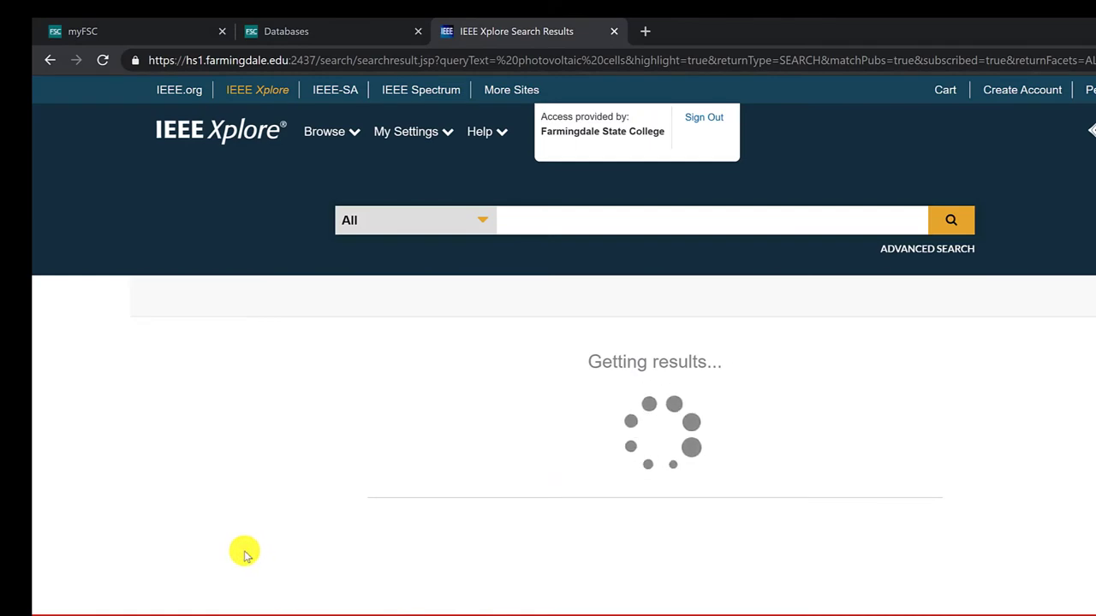
Add the 'photovoltaic cells' Publication Topics filter, narrowing the results to 548 articles
scroll(244, 556, down, 2)
scroll(244, 557, down, 6)
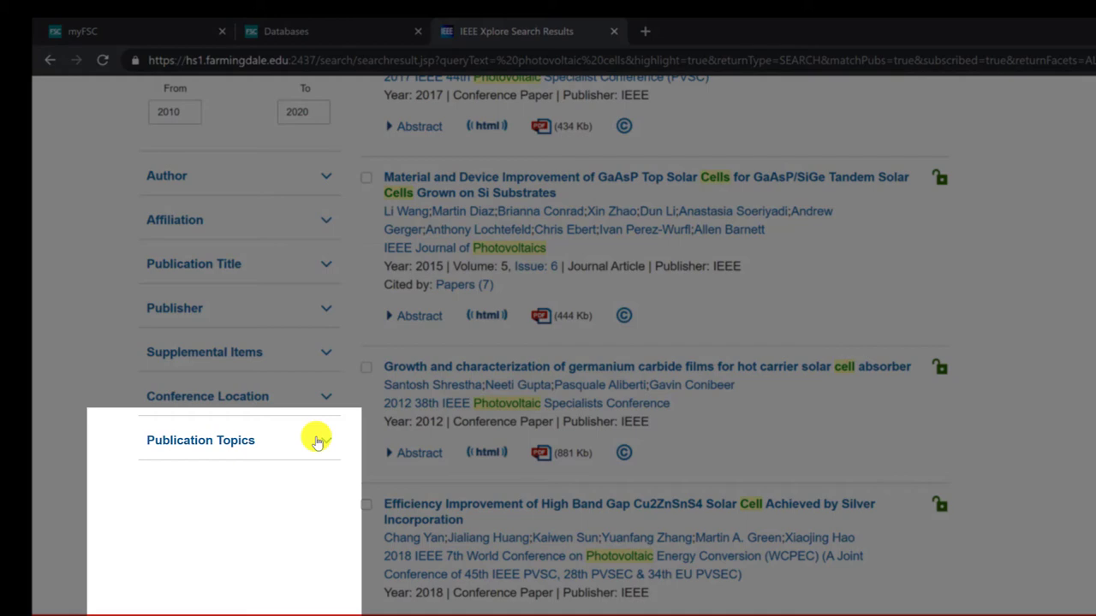
click(317, 441)
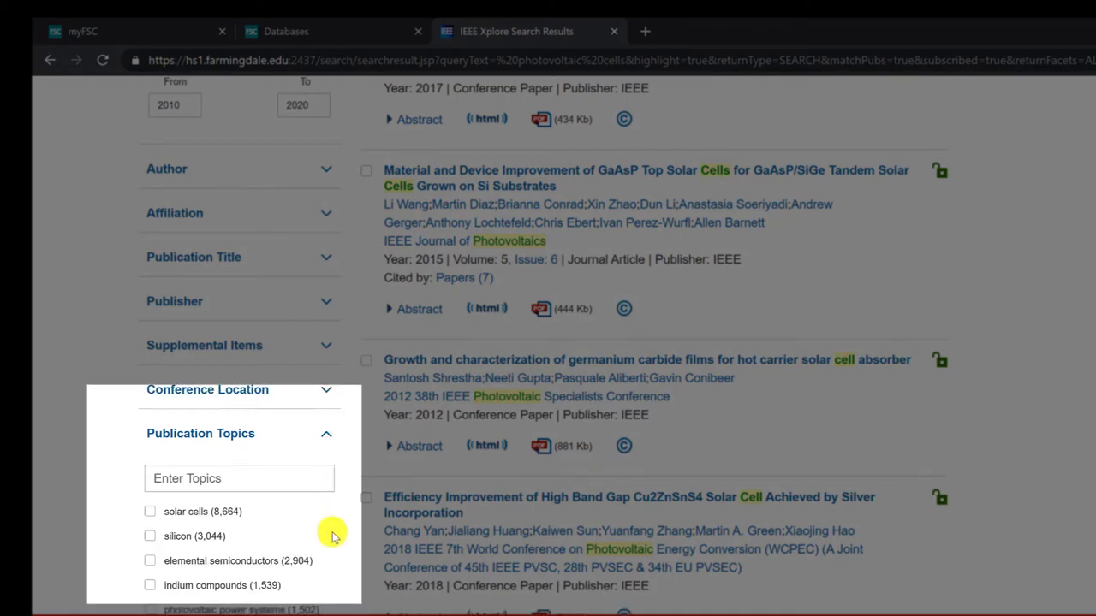
scroll(332, 535, down, 2)
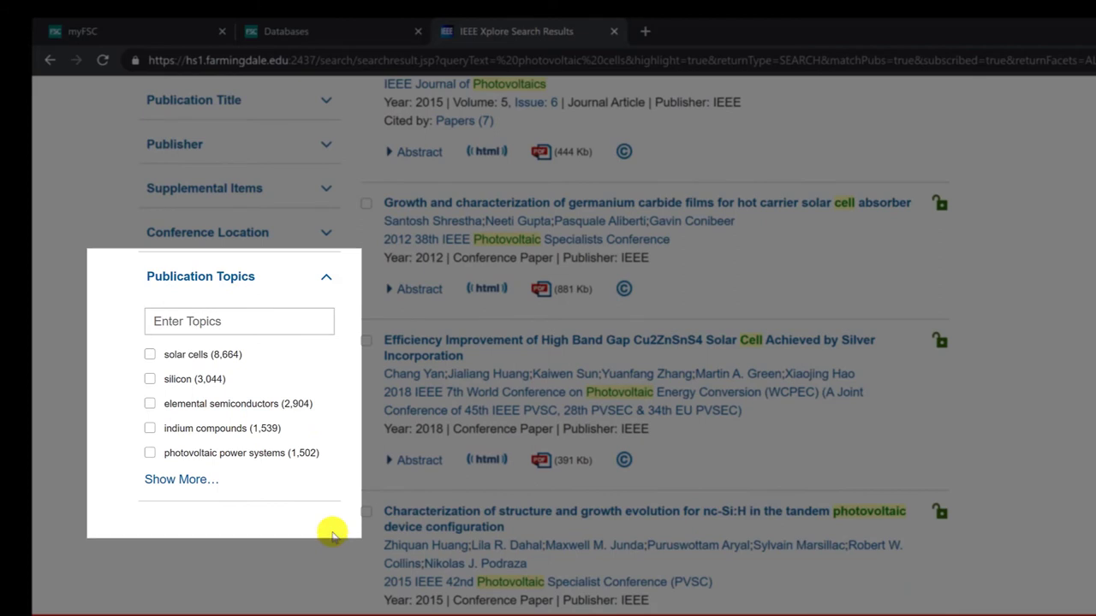
click(183, 479)
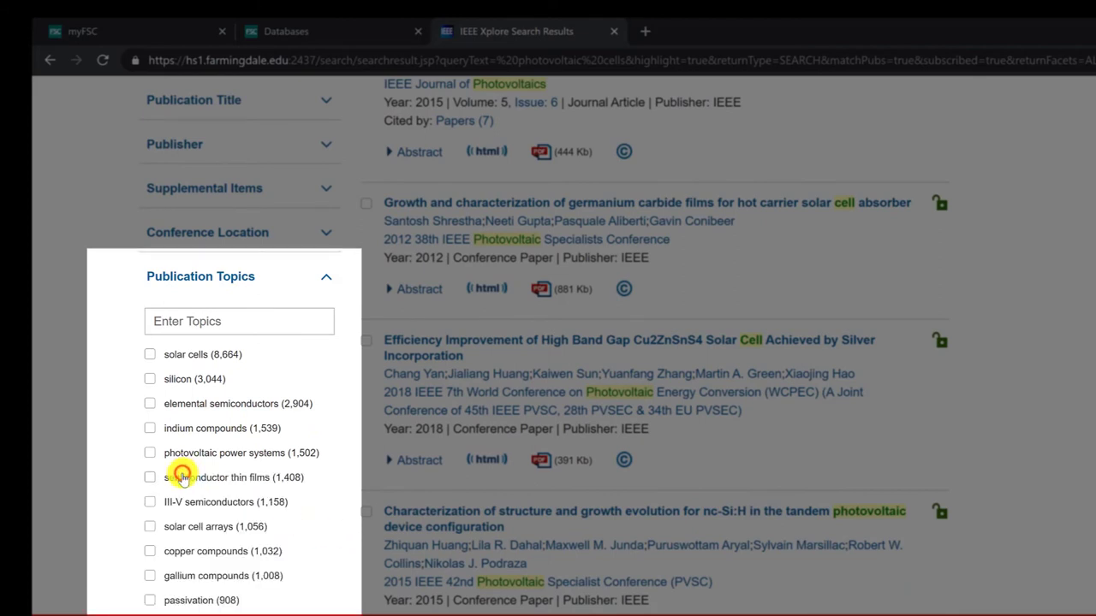
scroll(182, 479, down, 1)
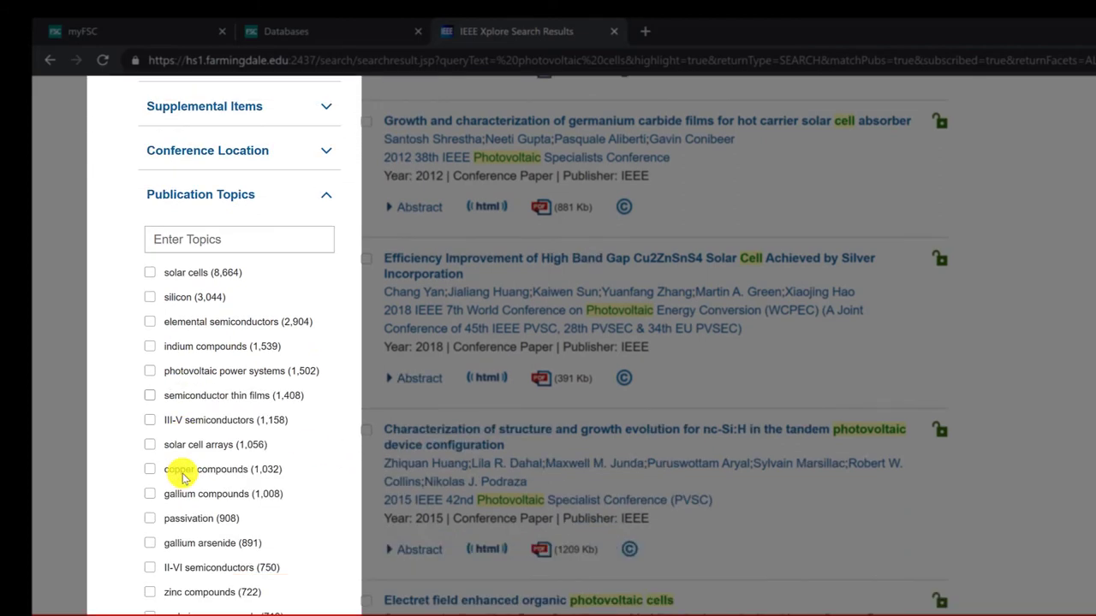
scroll(182, 480, down, 1)
scroll(182, 480, down, 1)
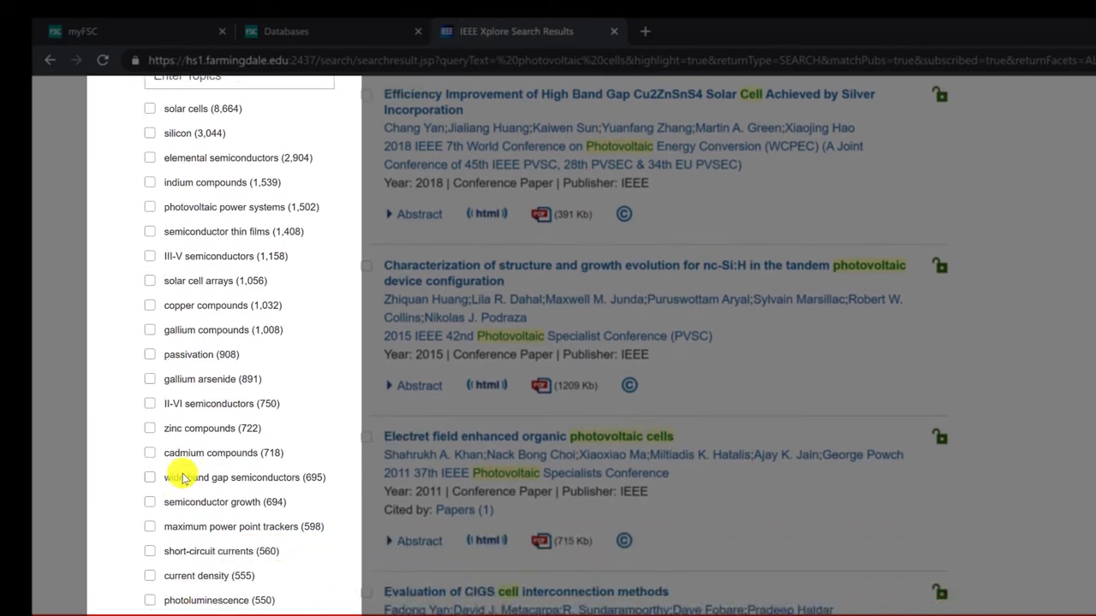
scroll(182, 479, down, 1)
scroll(182, 480, down, 1)
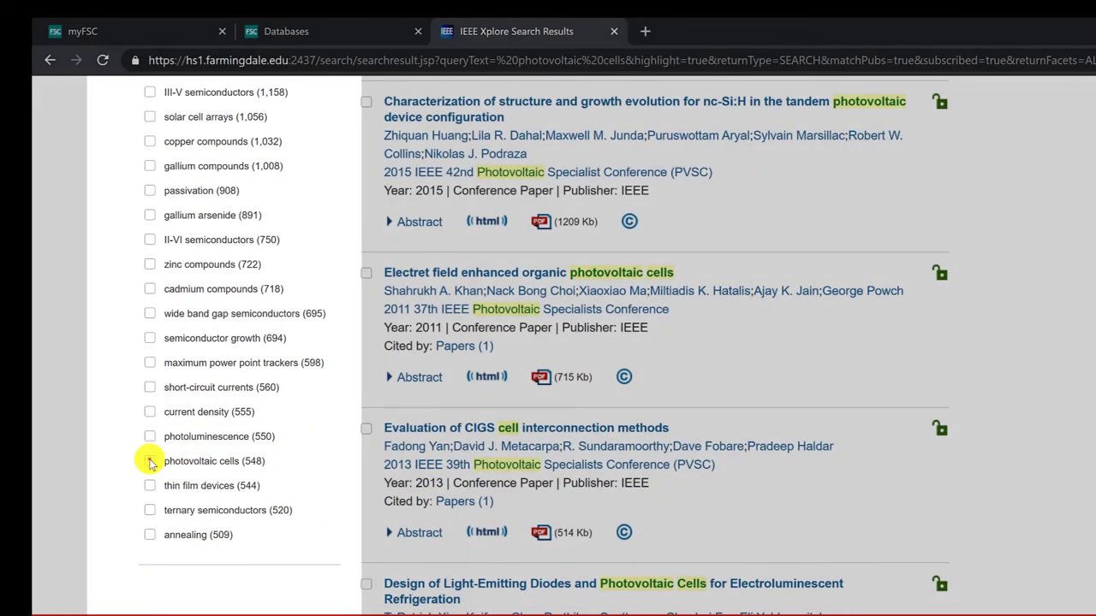
click(149, 460)
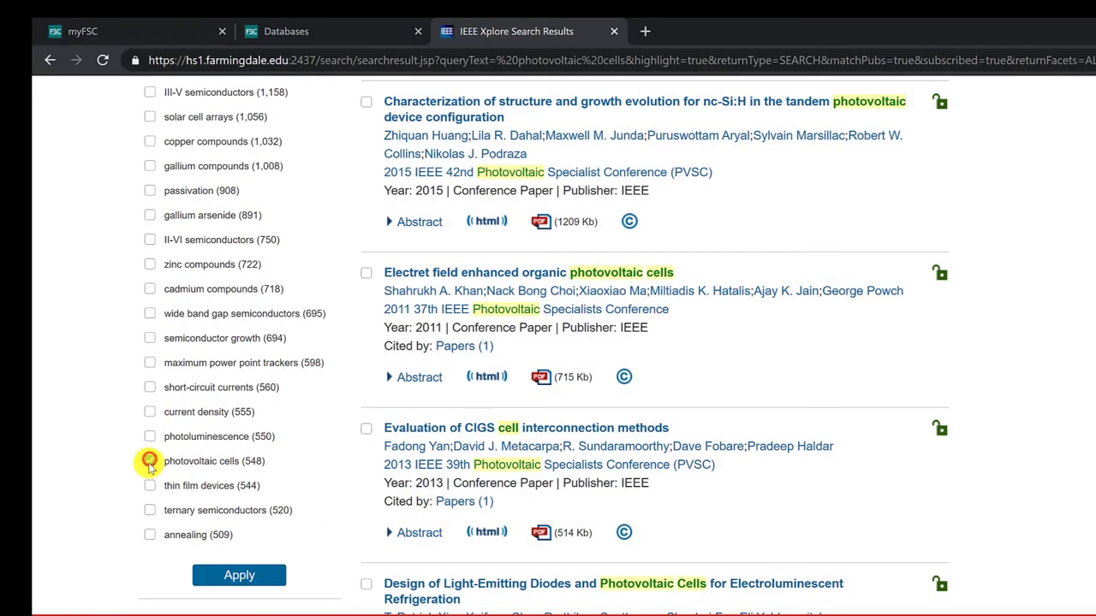
click(197, 574)
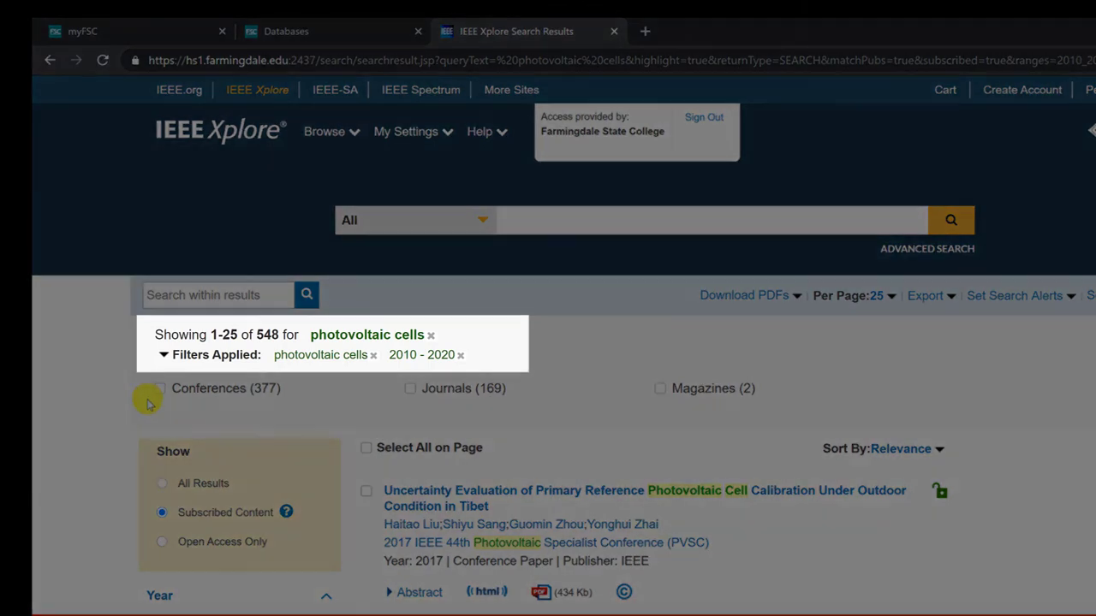
Drop the photovoltaic cells topic filter and open the 'Uncertainty Evaluation of Primary Reference…' Tibet article
click(375, 356)
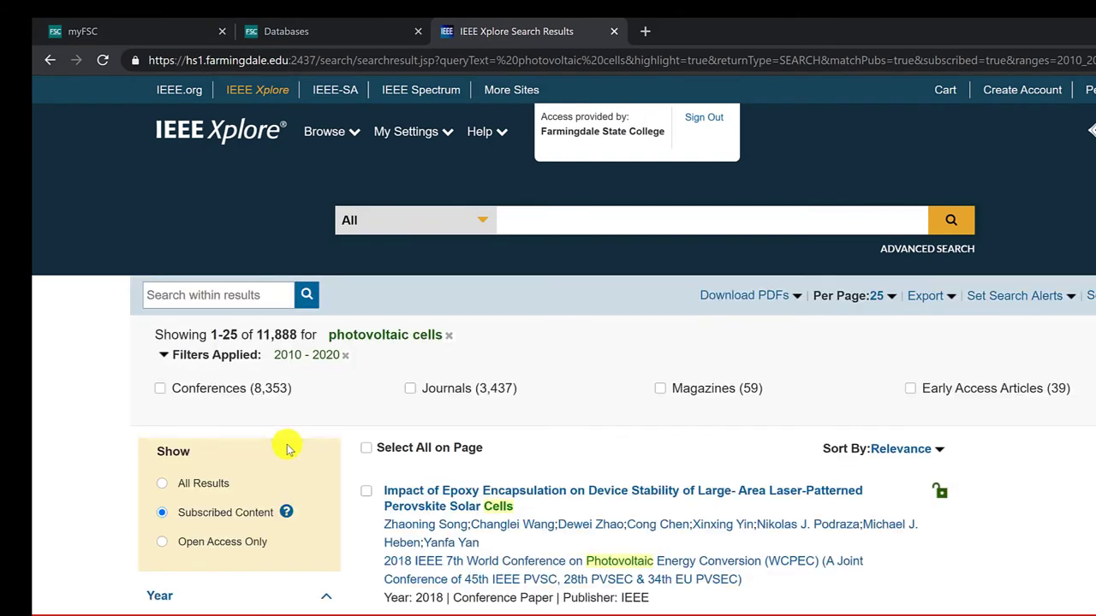
scroll(288, 449, down, 3)
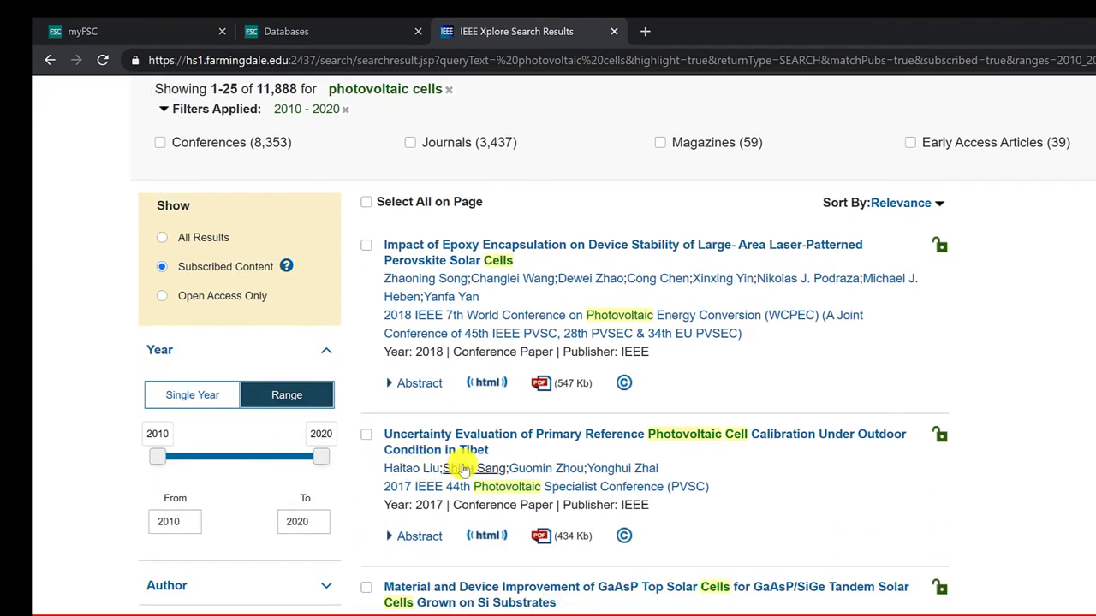
click(467, 450)
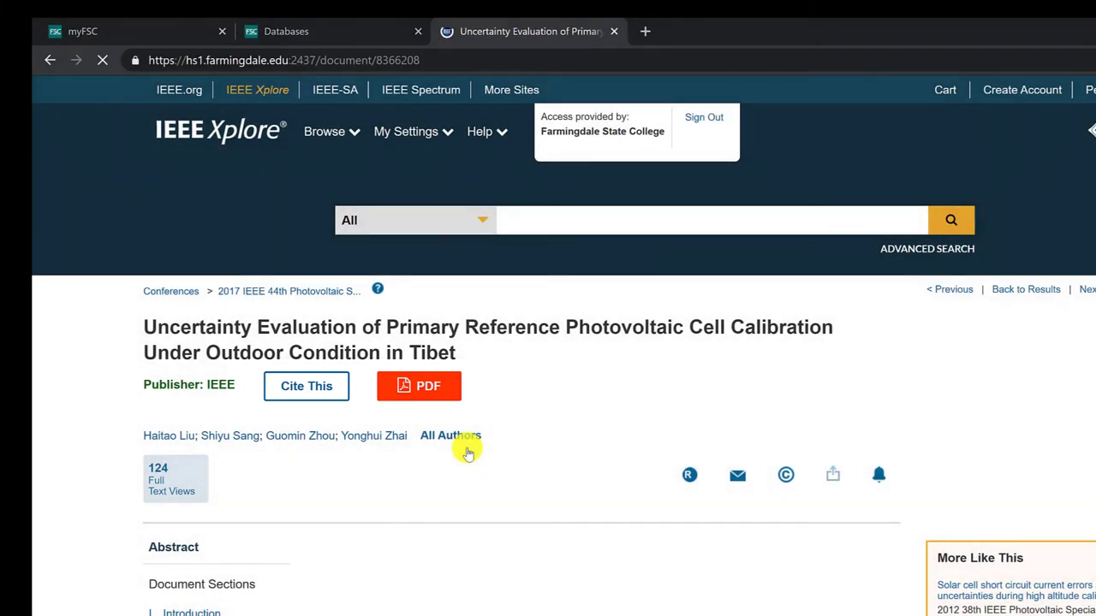
Copy the Tibet calibration article's plain-text citation, including its DOI, then close the Cite This window
click(334, 400)
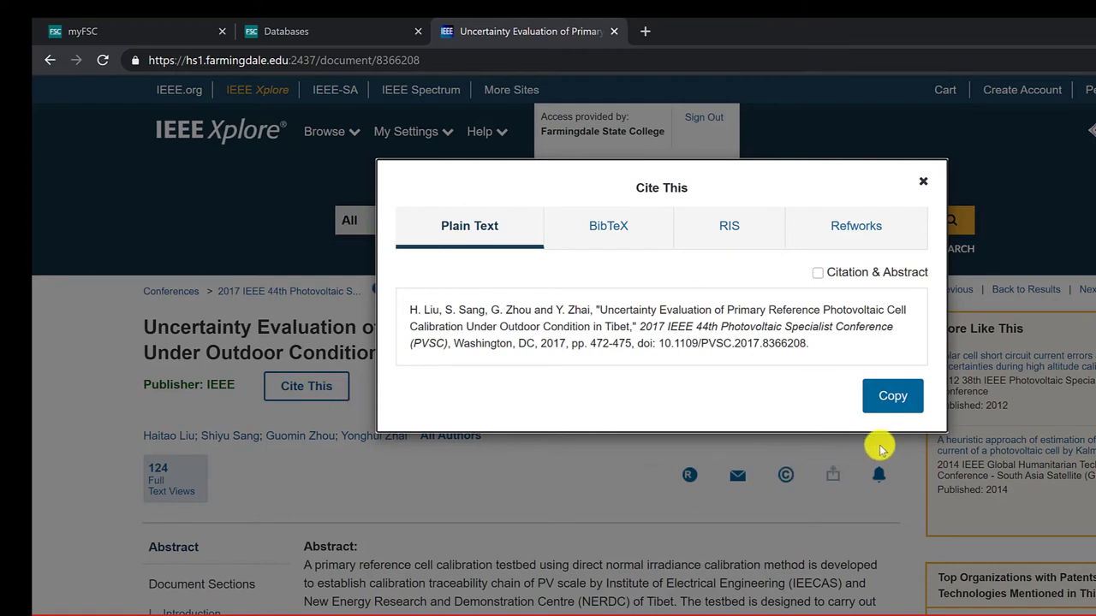
click(895, 395)
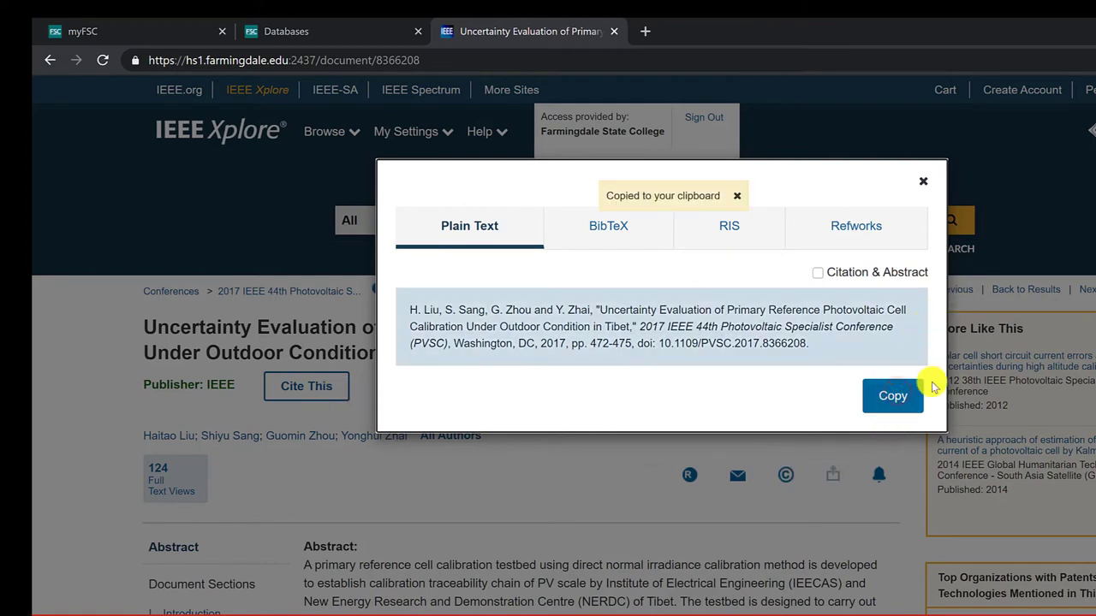
click(925, 180)
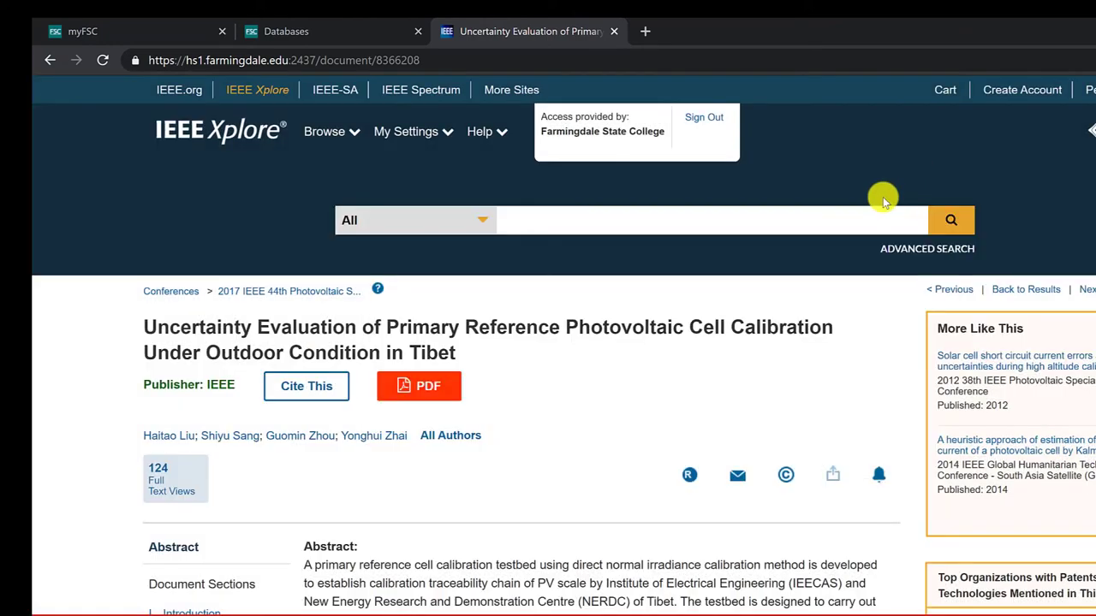
View the Tibet article's full-text PDF, then return to its record and bring up the Email Document form
click(444, 387)
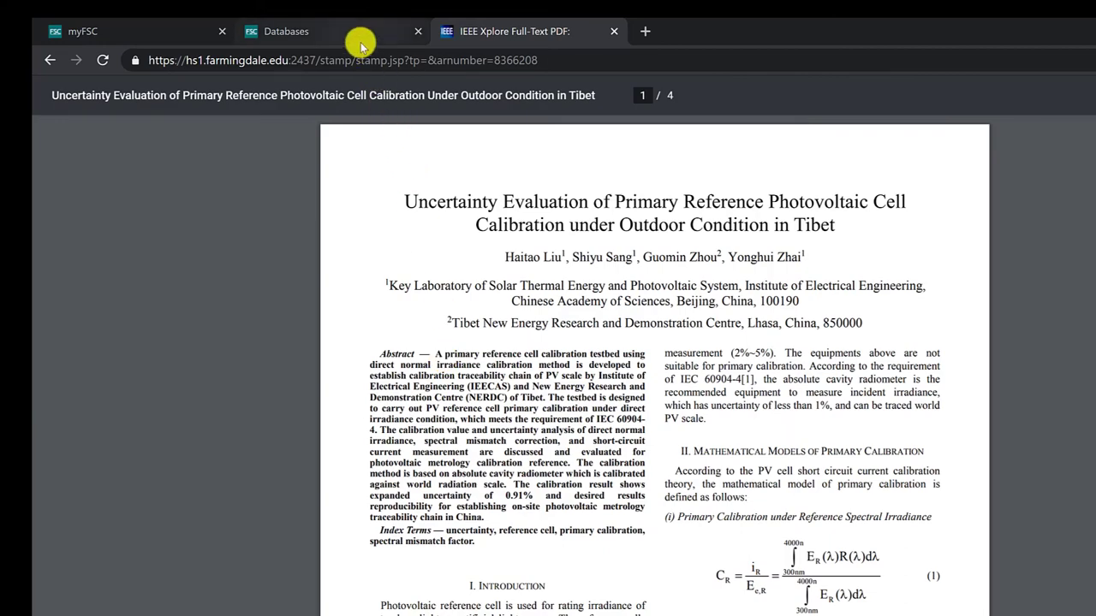
click(48, 62)
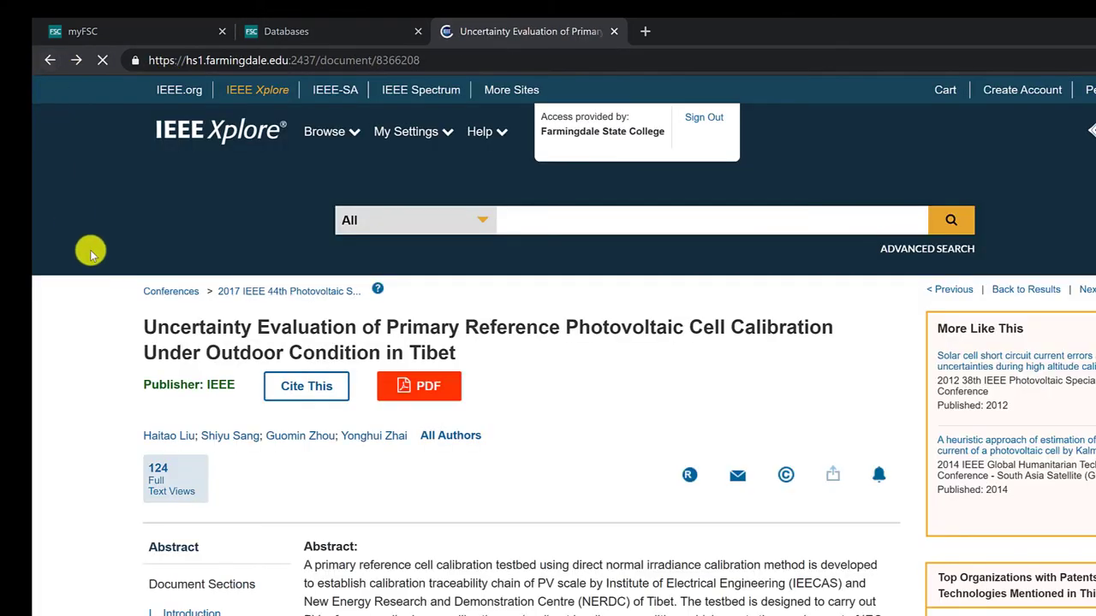
click(737, 475)
scroll(742, 504, down, 1)
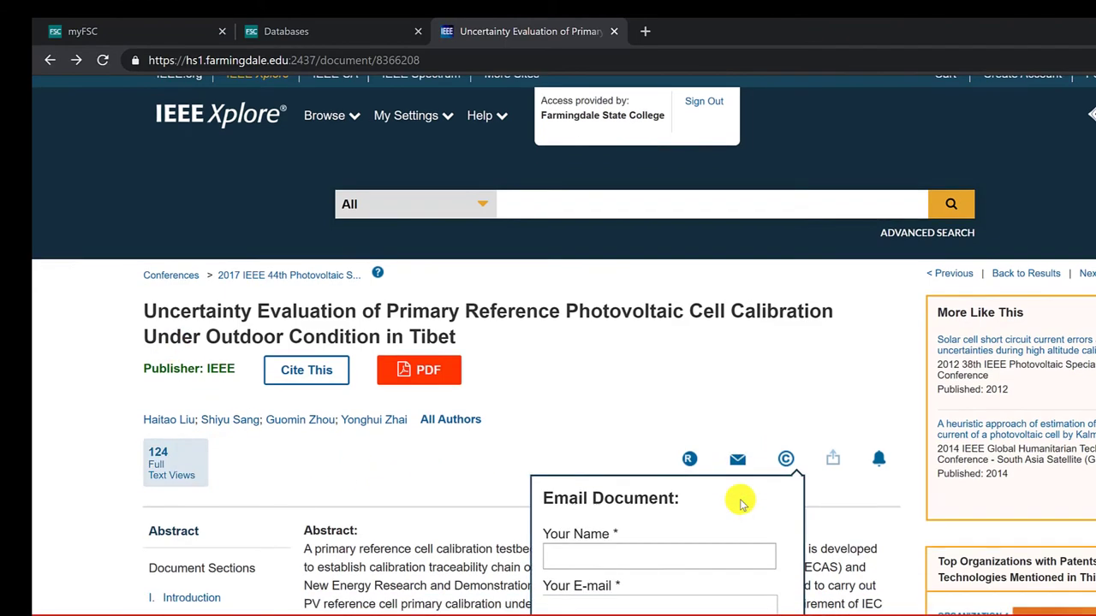
scroll(741, 504, down, 3)
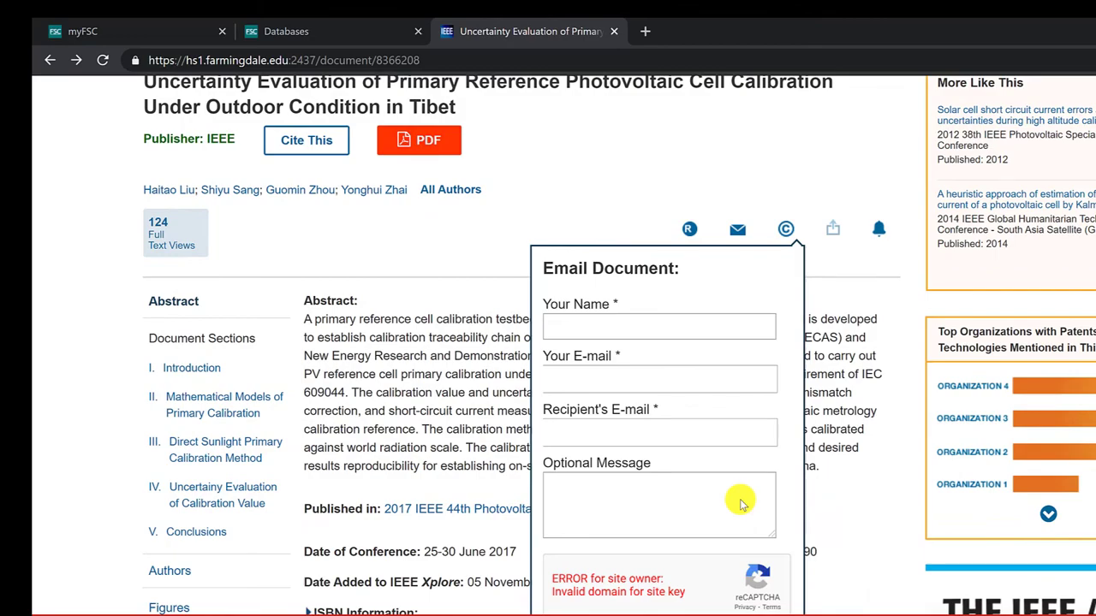